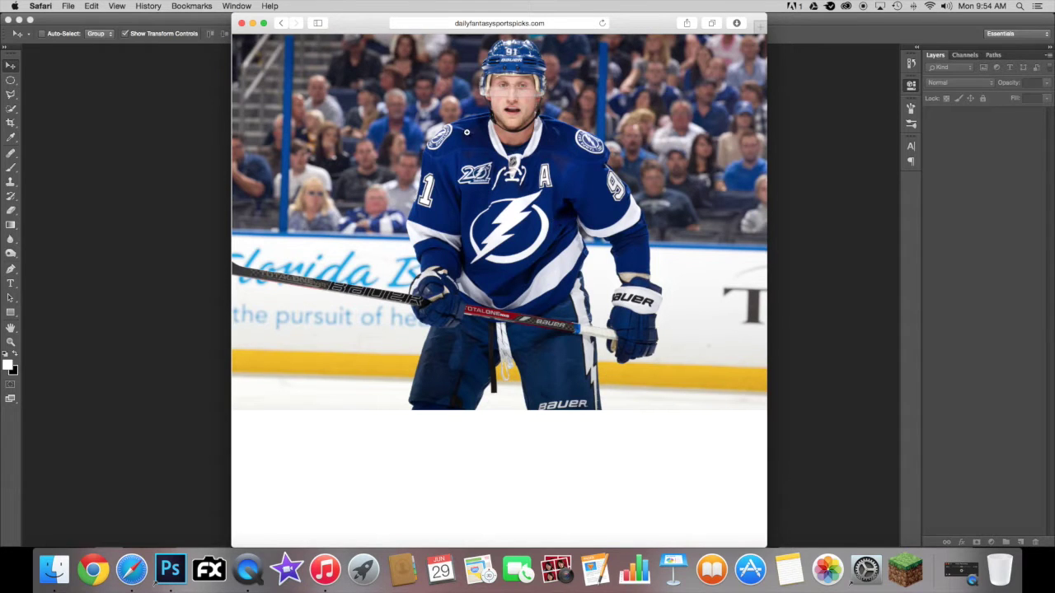
Open the full-size photo of the hockey player from the image results and save it to the desktop, minimizing Photoshop to uncover the desktop.
left_click(280, 23)
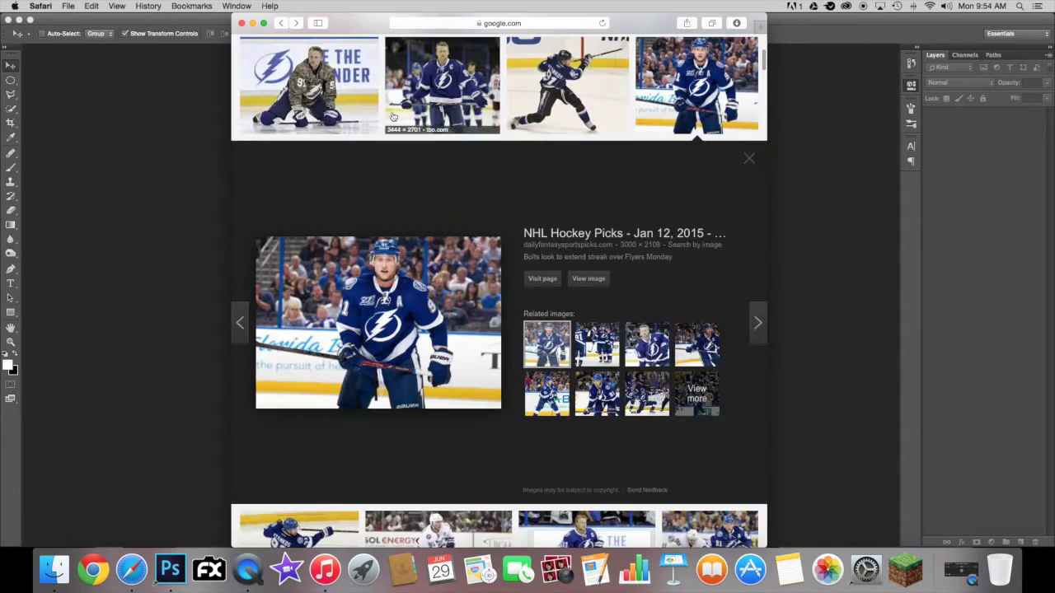
left_click(586, 278)
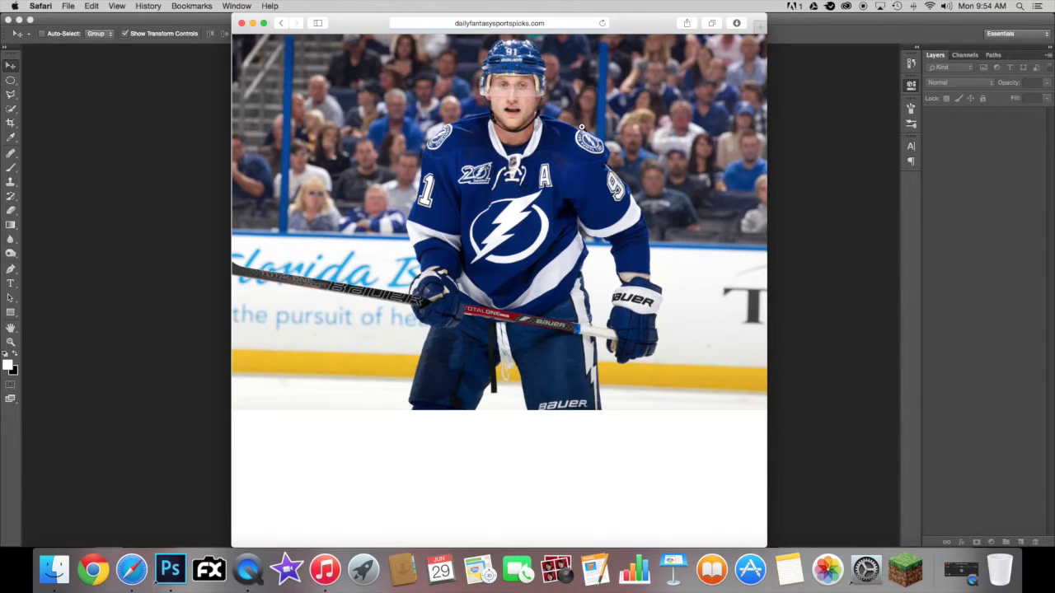
left_click_drag(534, 132, 257, 166)
key("super+Tab")
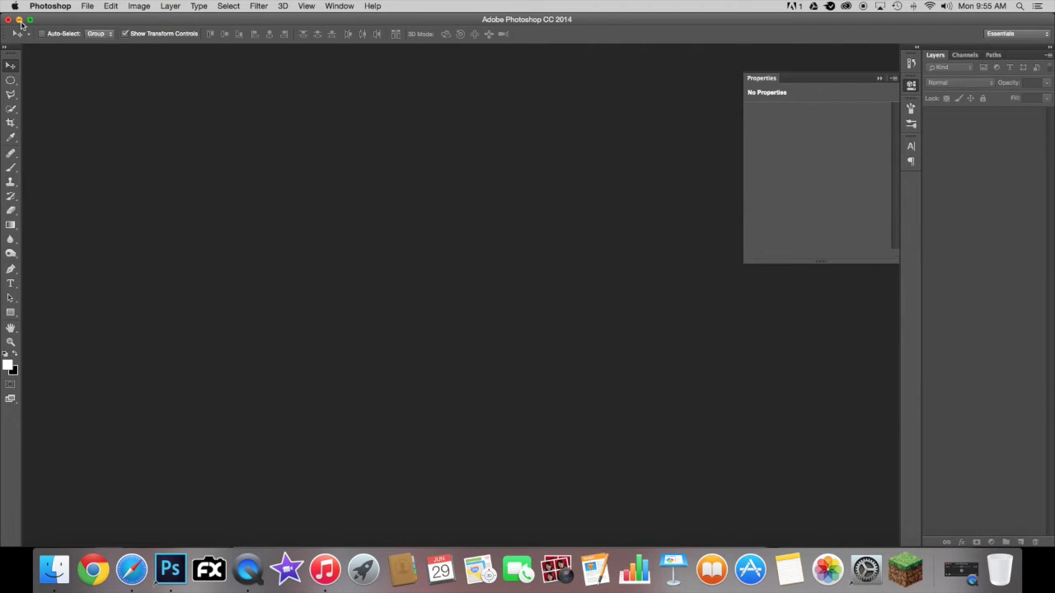
left_click(19, 20)
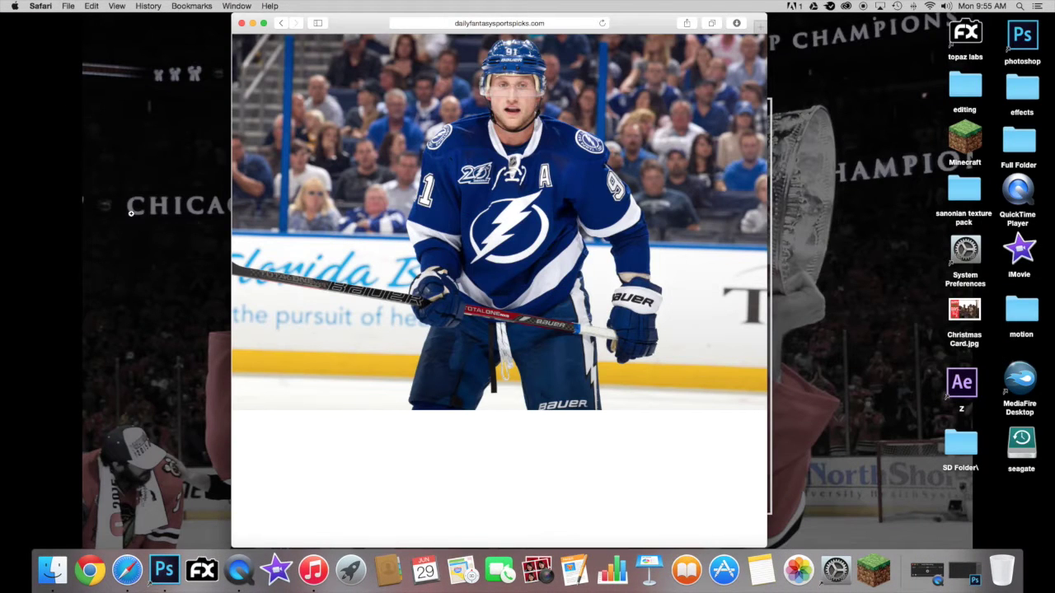
left_click_drag(293, 234, 147, 287)
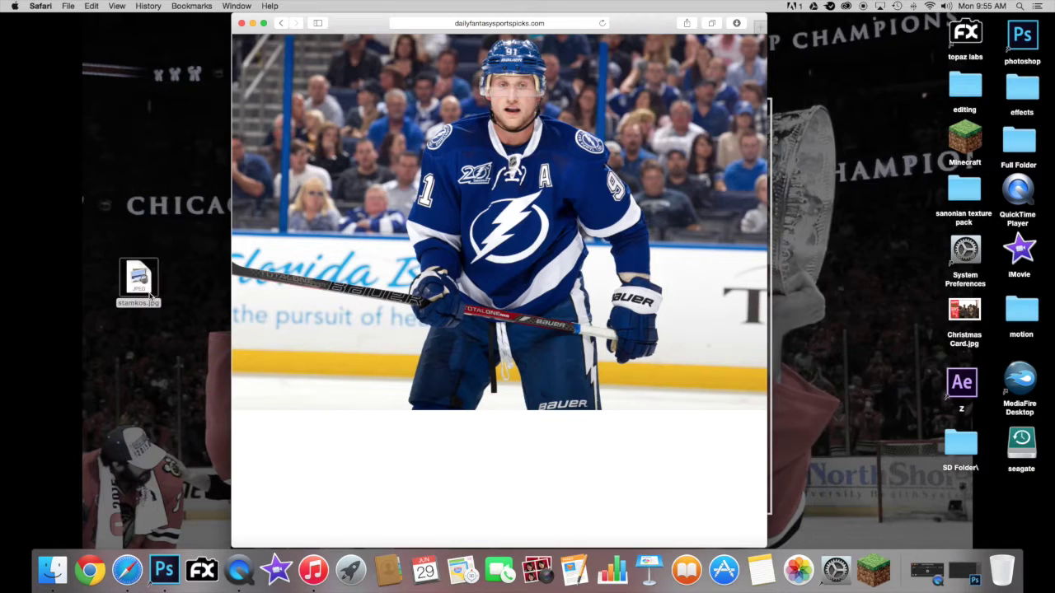
Open the saved stamkos.jpg from the desktop in Adobe Photoshop CC 2014.
right_click(129, 269)
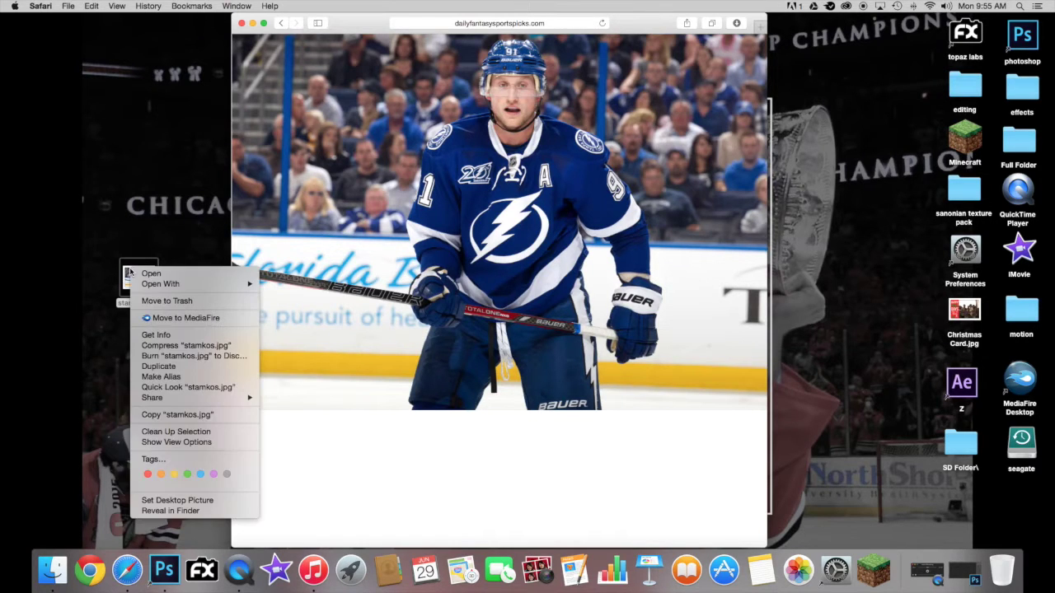
mouse_move(155, 285)
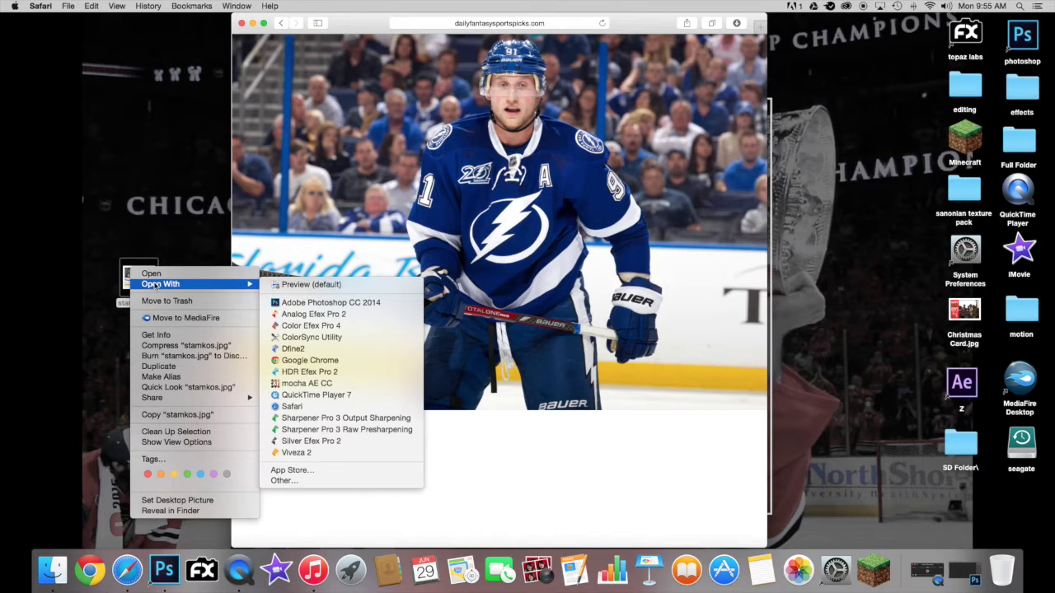
left_click(307, 303)
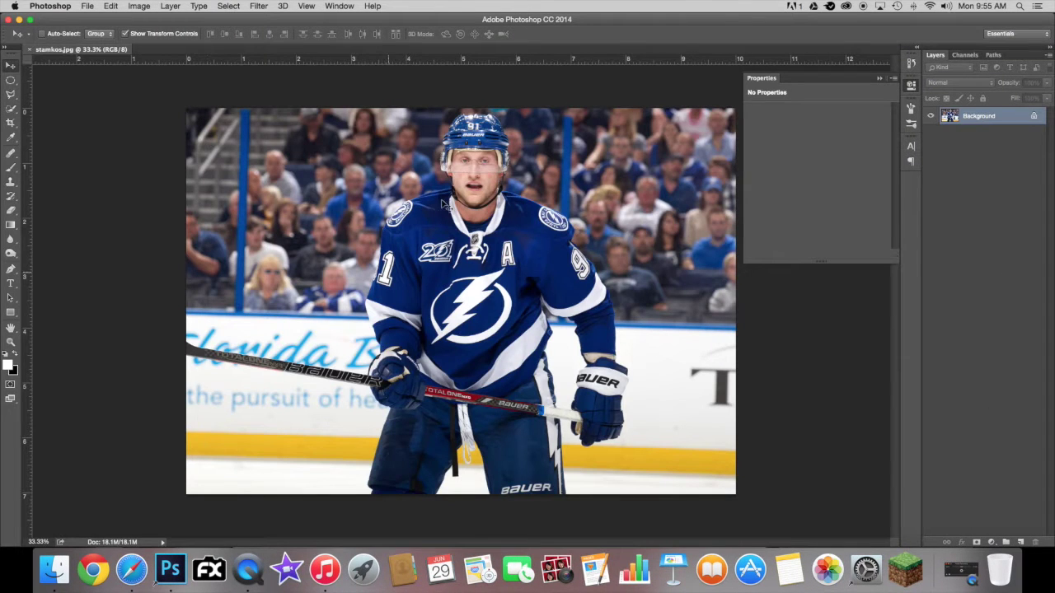
Collapse the Properties panel, then unlock the Background layer and duplicate it.
left_click(880, 78)
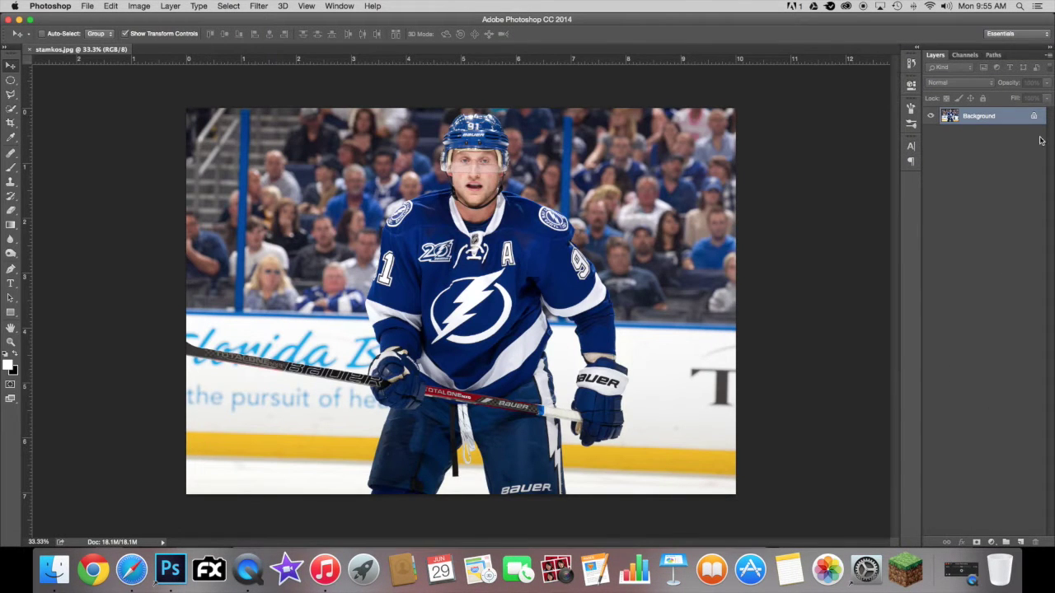
left_click(1035, 116)
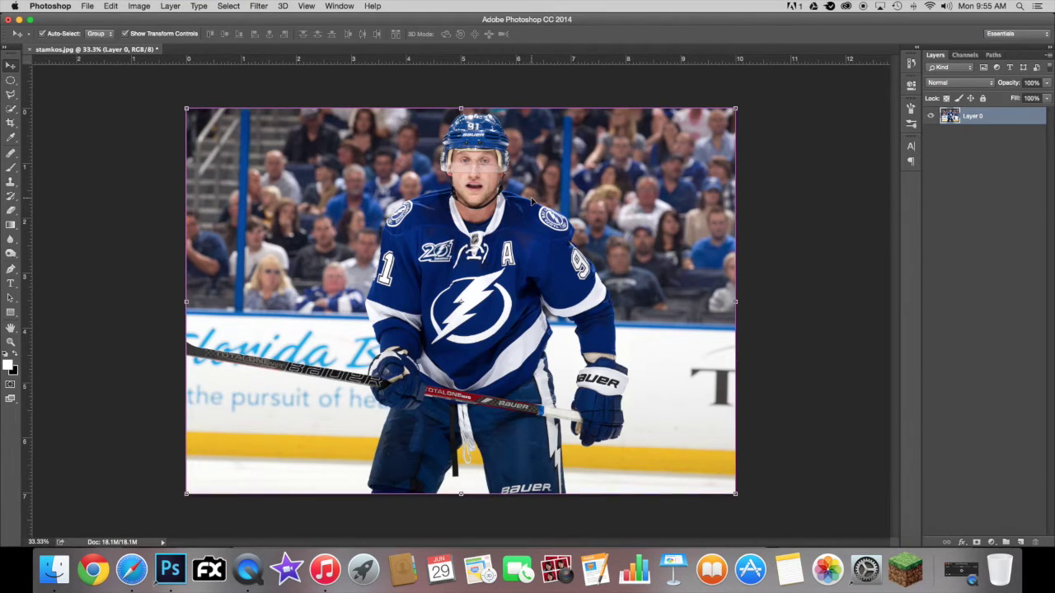
key("super+j")
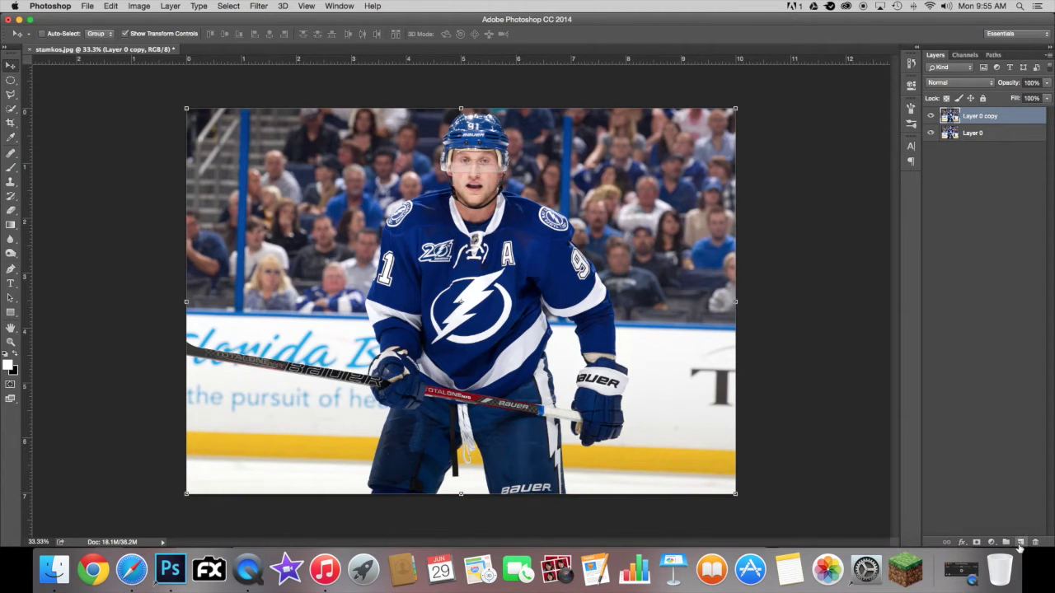
Crop the photo to a 1:1 square framing the player from helmet to thighs.
key("super+equal")
scroll(511, 247, "up", 2)
scroll(511, 247, "down", 4)
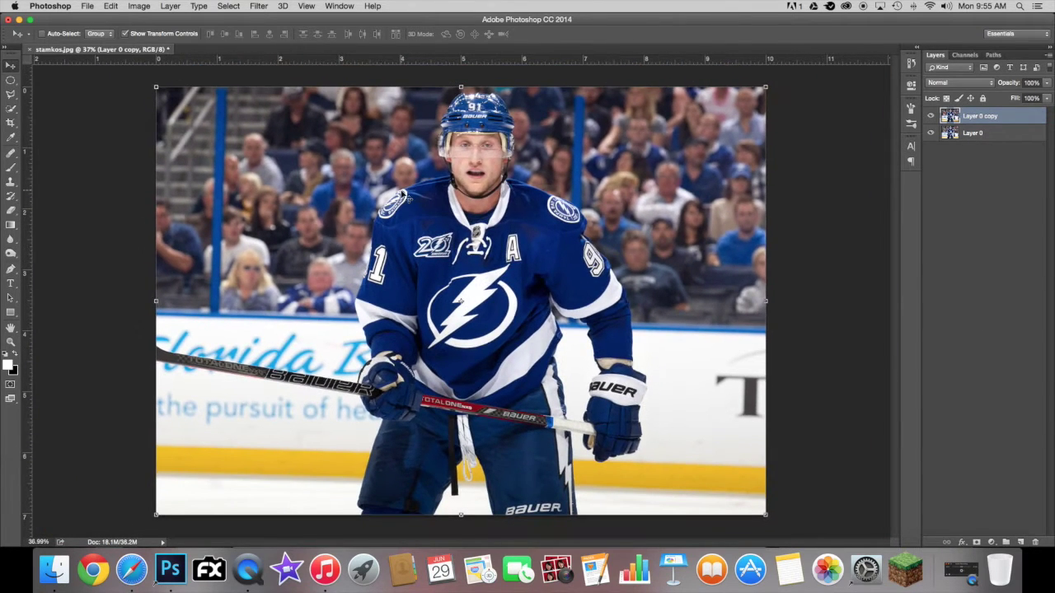
scroll(403, 196, "down", 1)
left_click(11, 122)
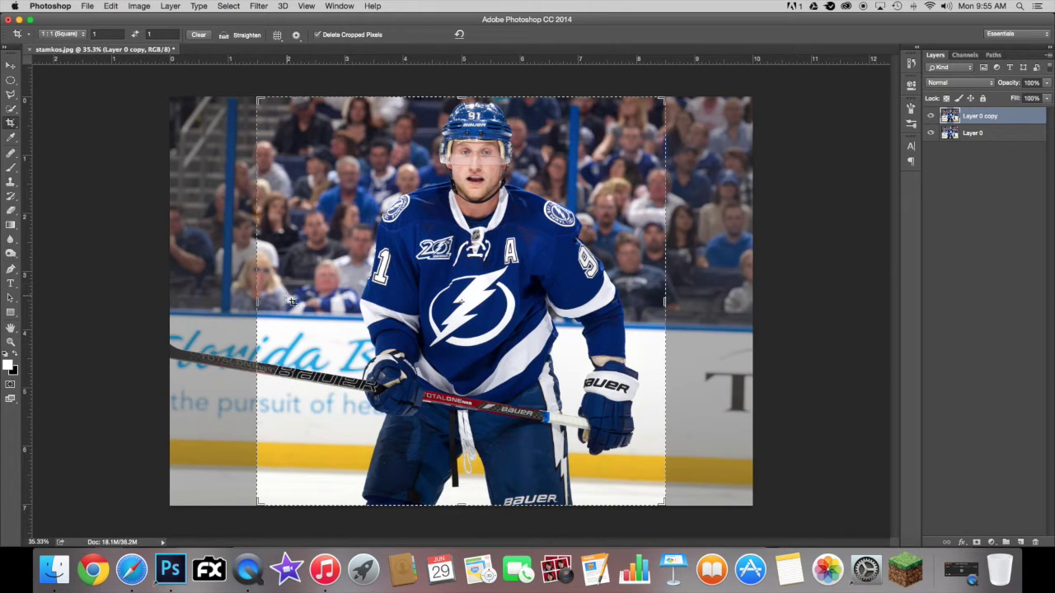
left_click_drag(441, 310, 422, 312)
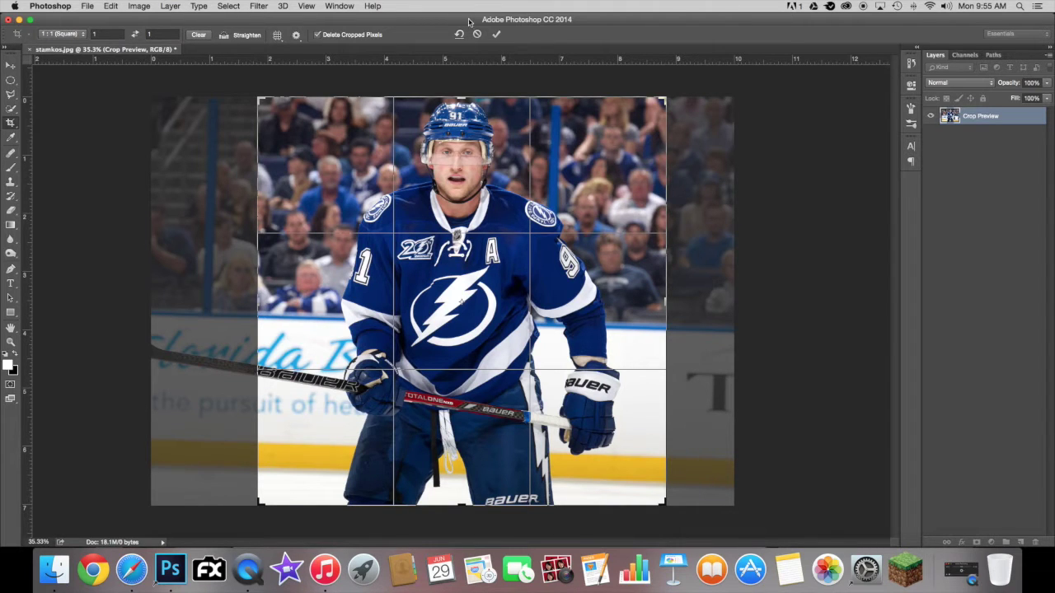
left_click(497, 34)
Start a Quick Selection of the blurred crowd just above the player's shoulder beside the Tampa Bay Lightning patch.
scroll(585, 151, "up", 5)
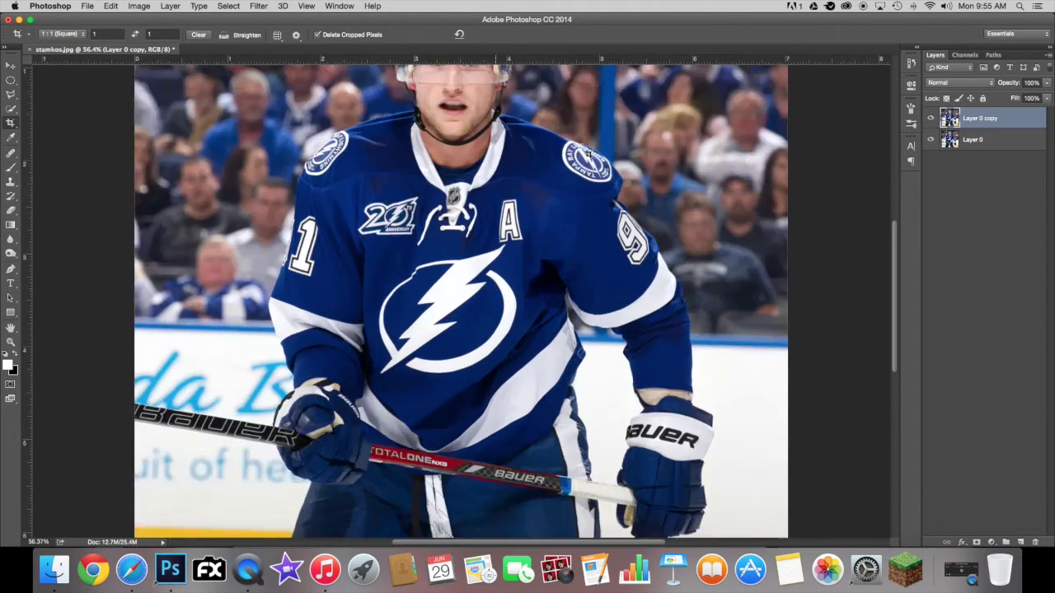
scroll(585, 151, "down", 5)
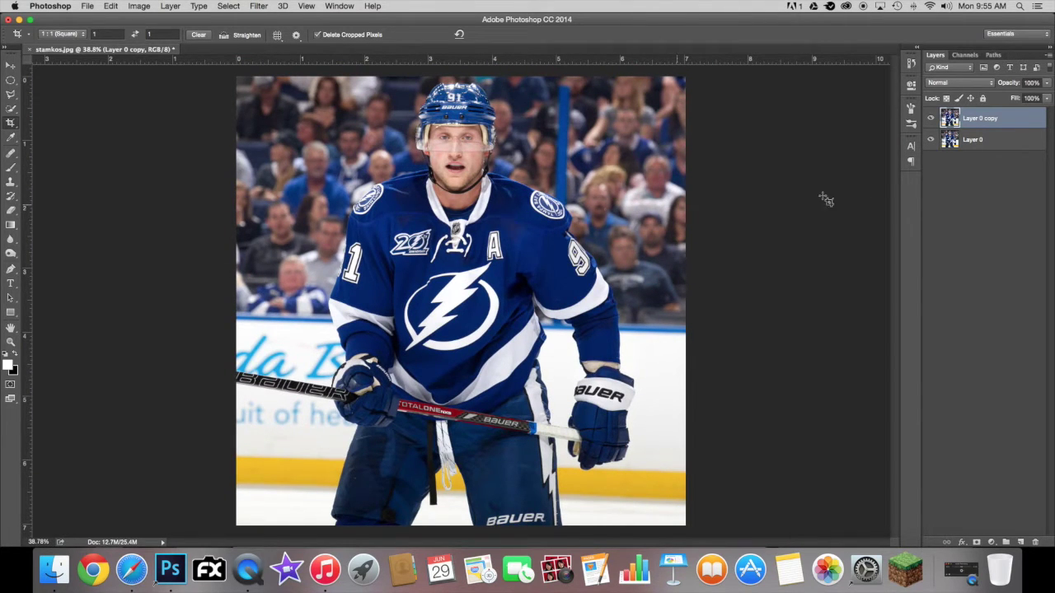
left_click(11, 108)
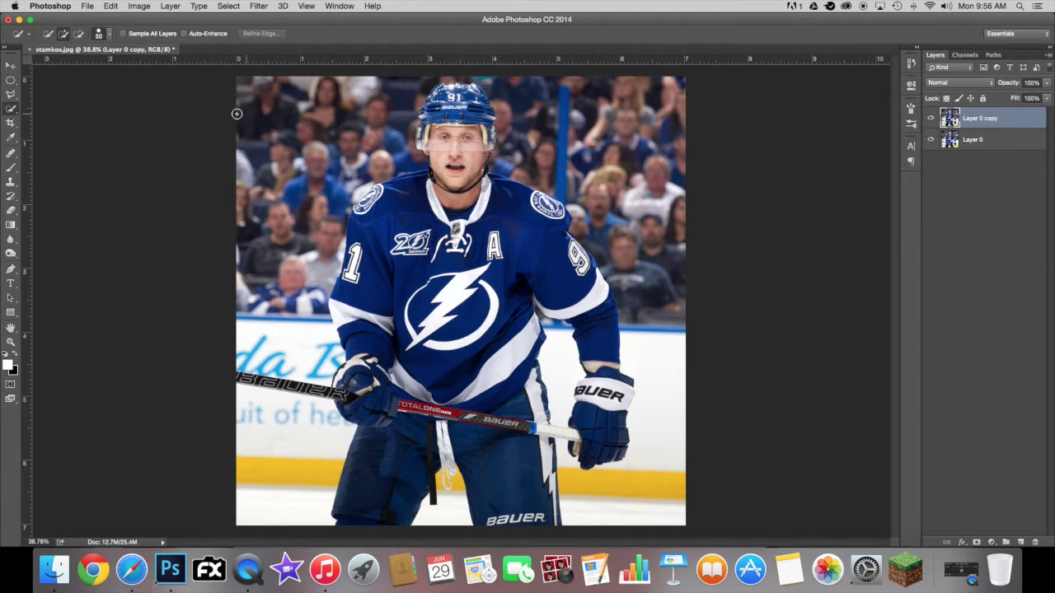
left_click(109, 35)
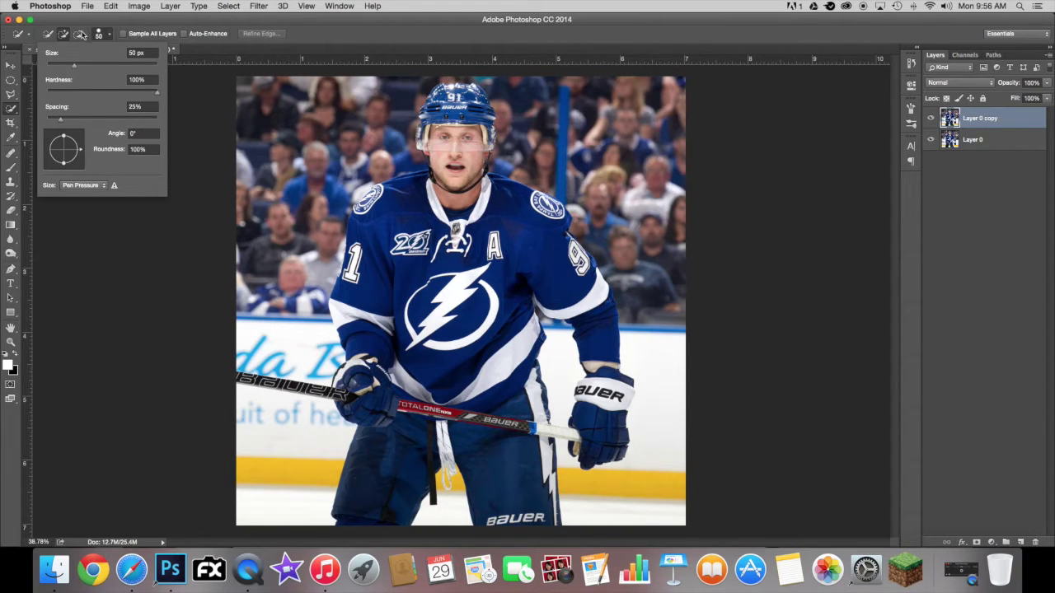
left_click(108, 33)
scroll(456, 248, "up", 5)
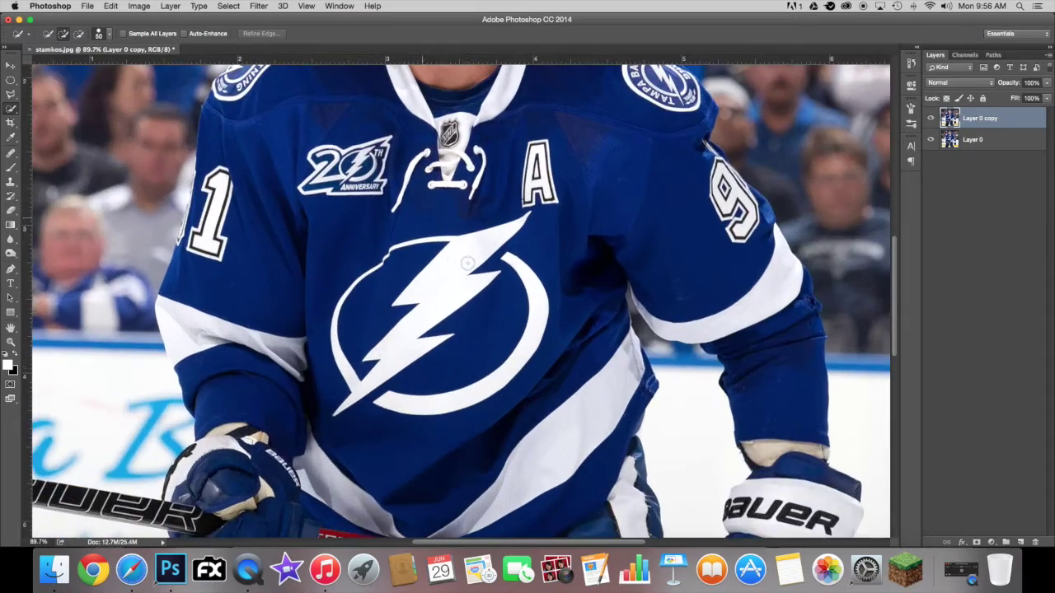
scroll(467, 263, "up", 2)
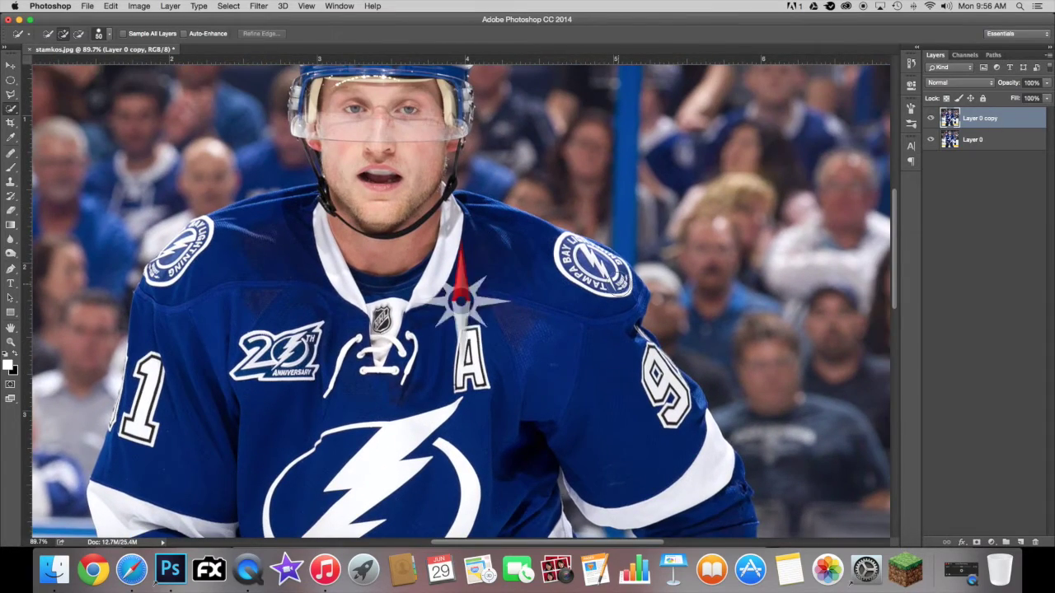
scroll(617, 285, "up", 5)
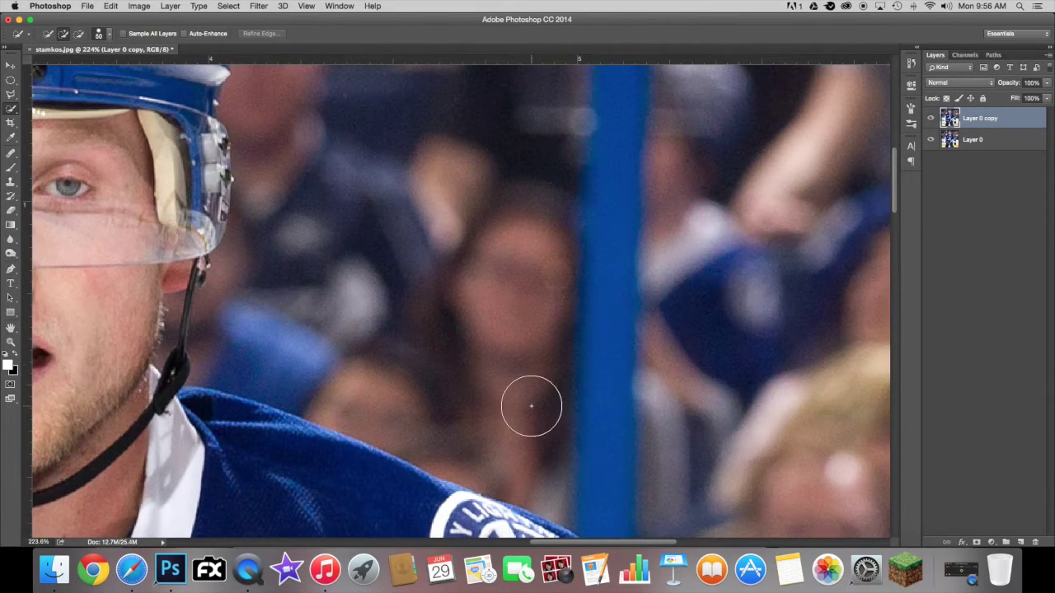
left_click(456, 424)
left_click_drag(457, 424, 443, 431)
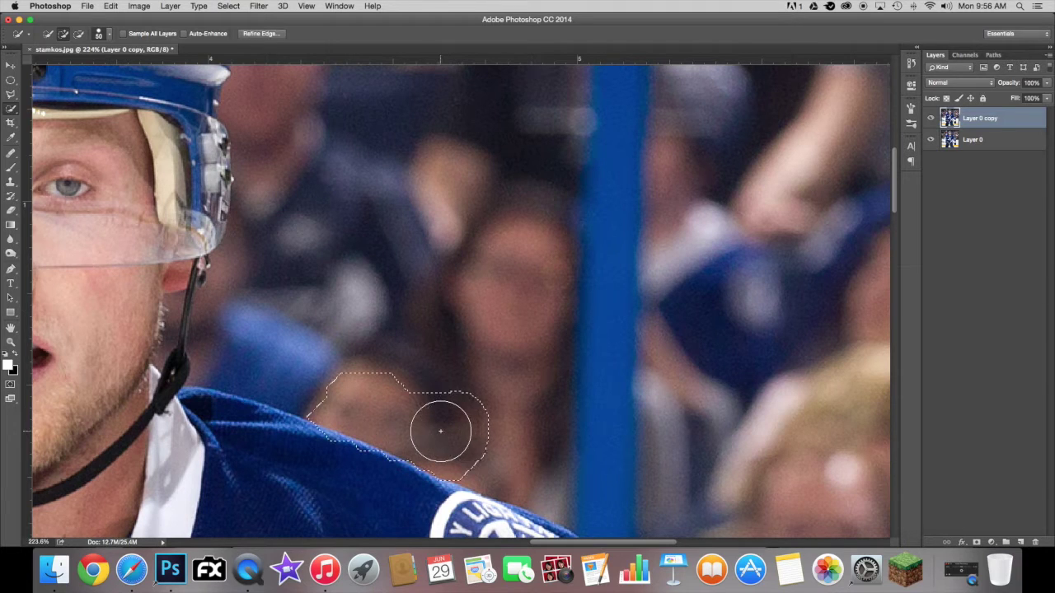
Extend the crowd selection along the shoulder up to the player's collar and chin strap.
scroll(383, 416, "down", 3)
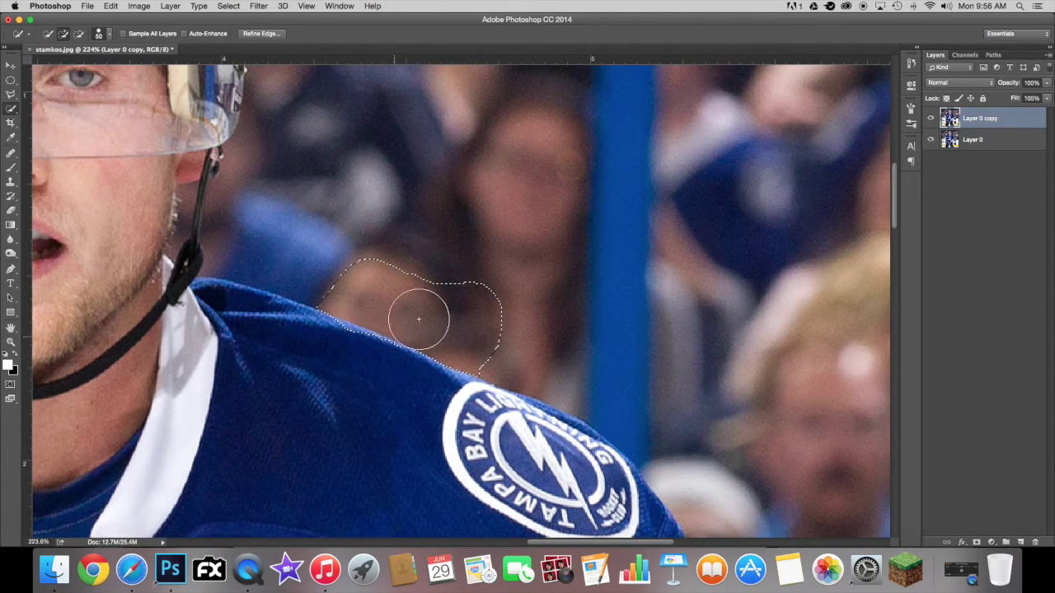
scroll(631, 287, "down", 3)
scroll(631, 288, "up", 5)
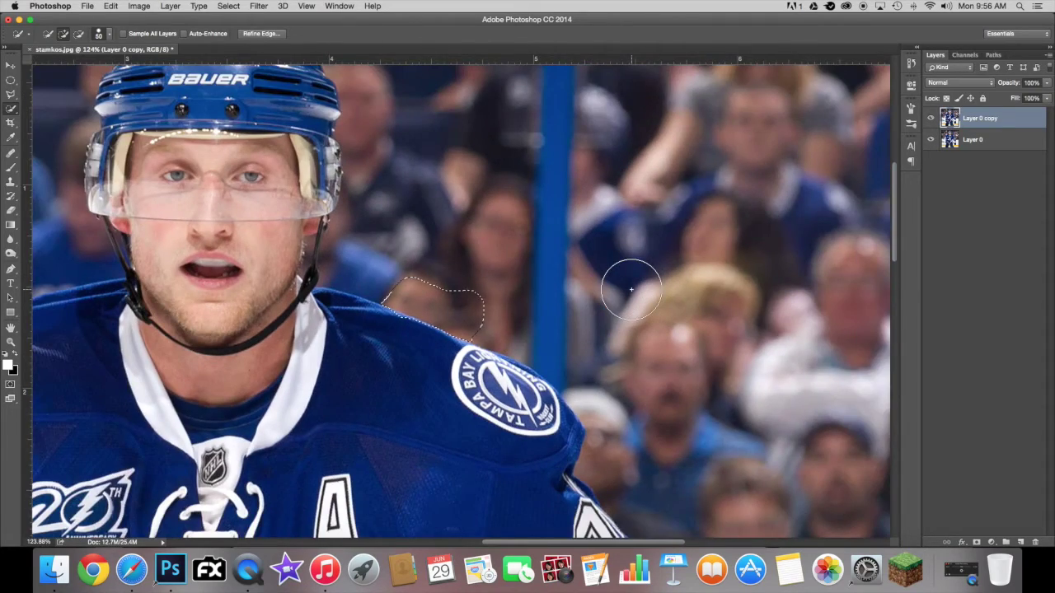
scroll(631, 289, "left", 5)
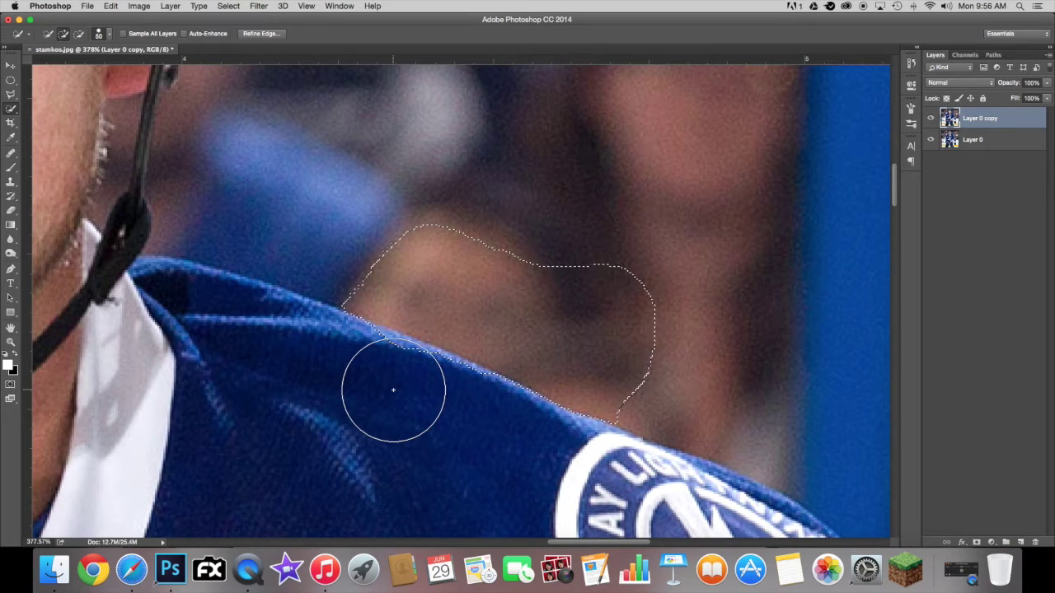
left_click(302, 165)
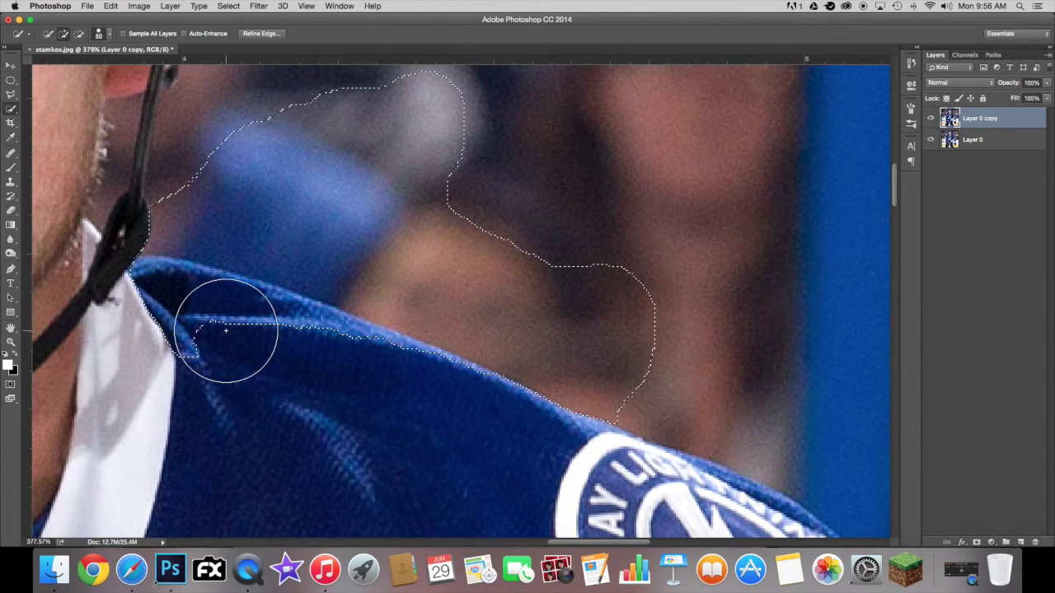
Subtract the blue jersey shoulder from the selection so that its edge follows the shoulder line.
key("alt")
mouse_move(198, 280)
left_mouse_down()
mouse_move(217, 306)
mouse_move(200, 318)
mouse_move(207, 329)
left_mouse_up()
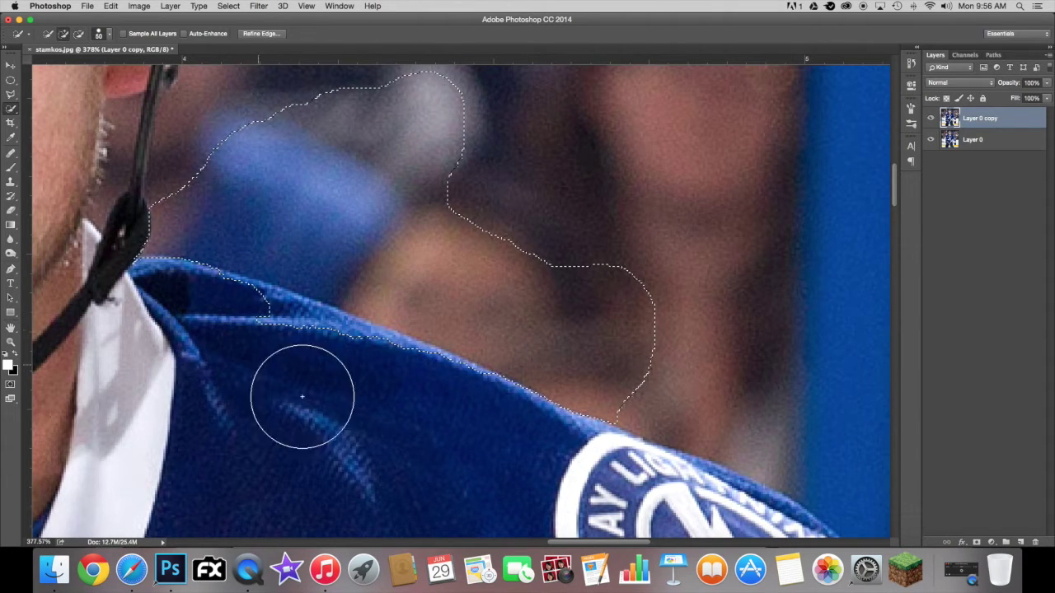
key("alt")
mouse_move(268, 348)
left_mouse_down()
mouse_move(230, 327)
mouse_move(372, 365)
left_mouse_up()
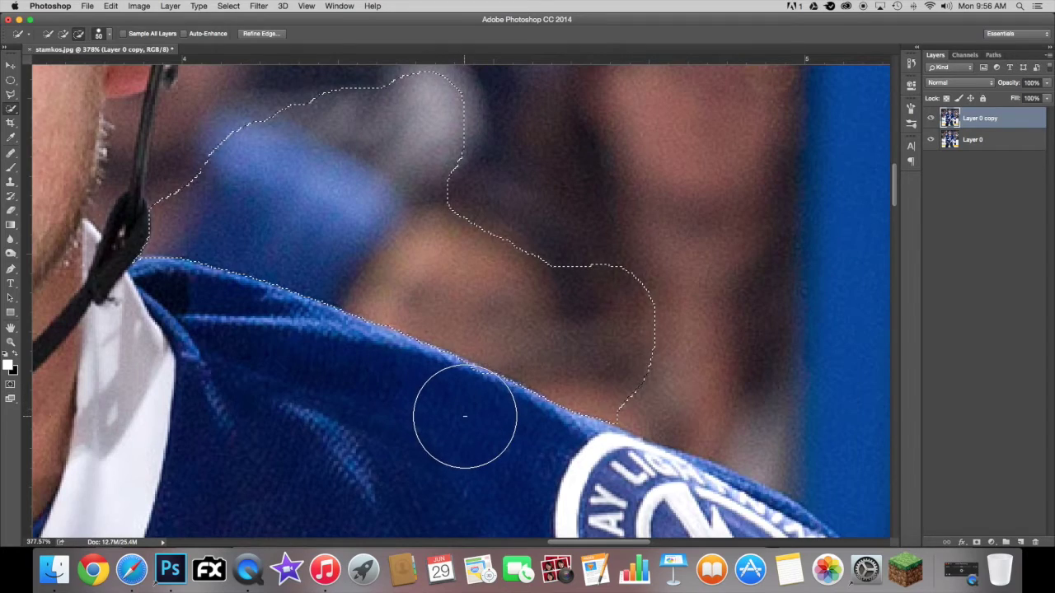
Extend the Quick Selection to the entire background around the player, stick and gloves, adjusting the brush size to 70.
key("super+minus")
key("super+minus")
key("super+minus")
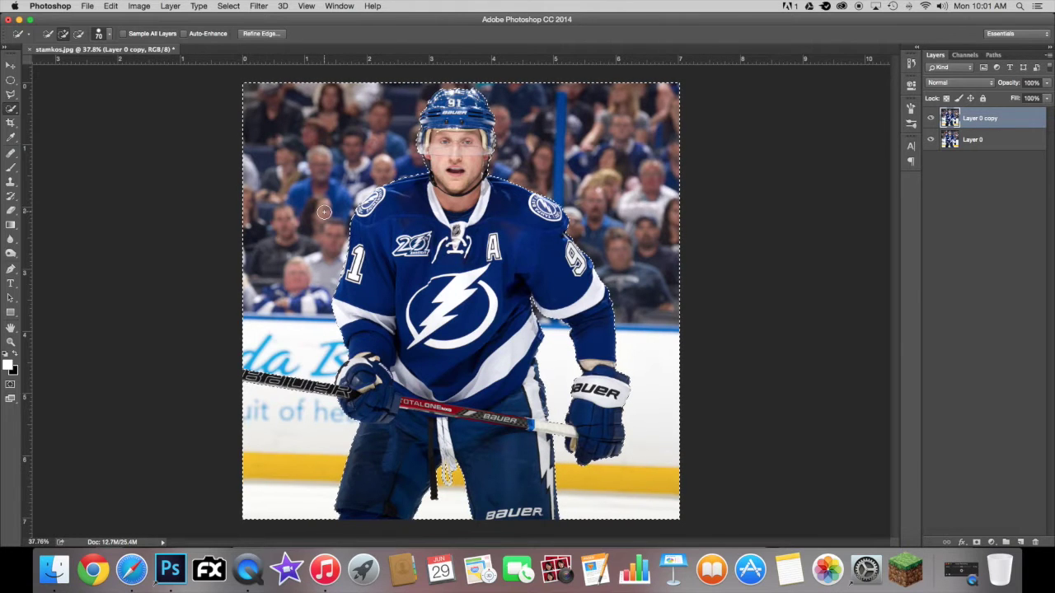
scroll(323, 213, "up", 2)
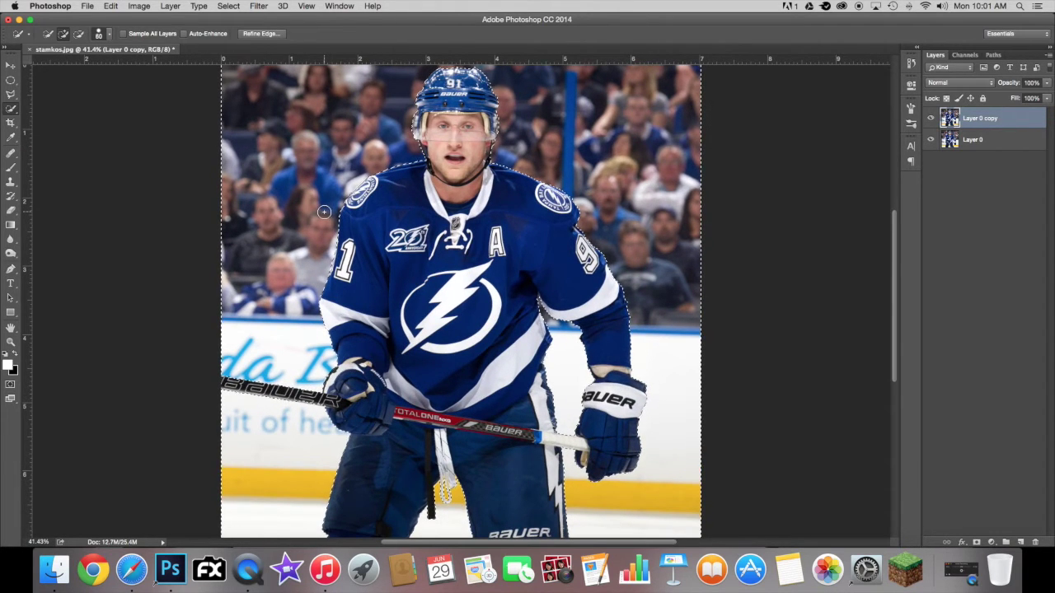
key("bracketright")
scroll(468, 291, "down", 4)
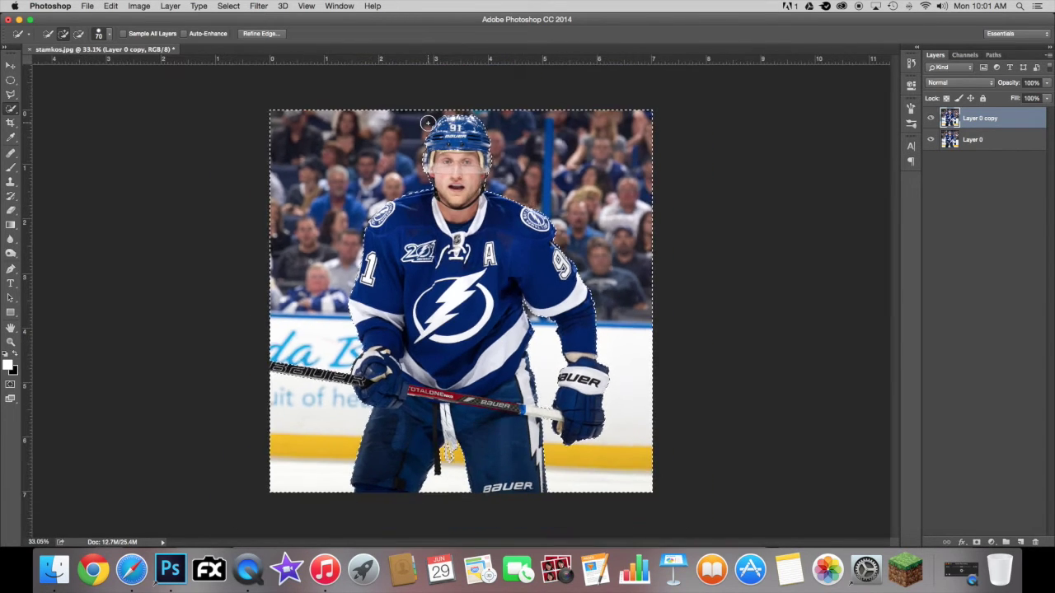
scroll(430, 236, "up", 8)
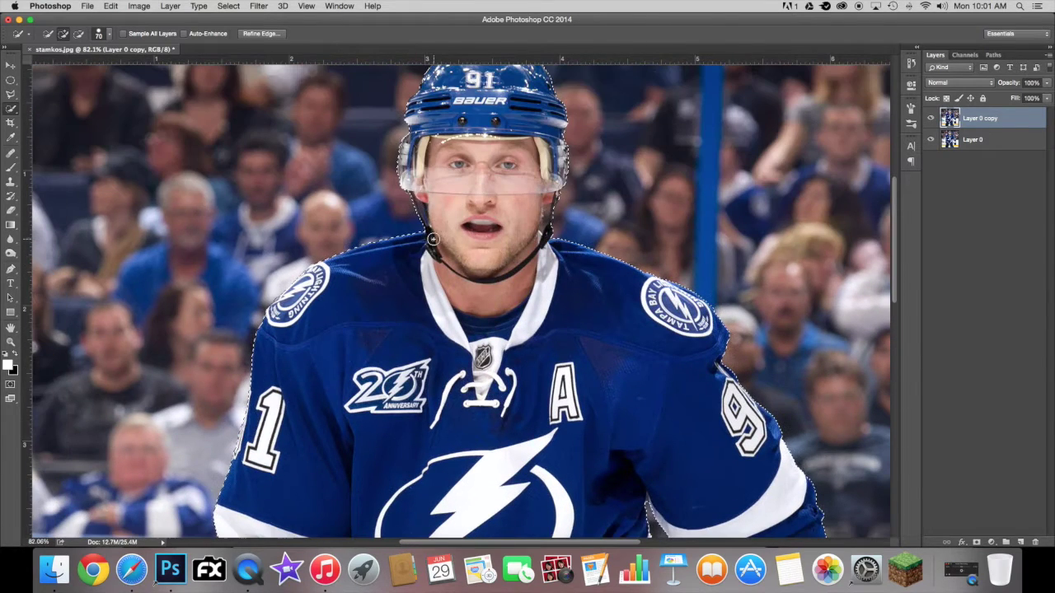
Start Refine Edge on the background selection and brush over the jersey's edge in the gap beside the sleeve above the Bauer glove.
left_click(274, 34)
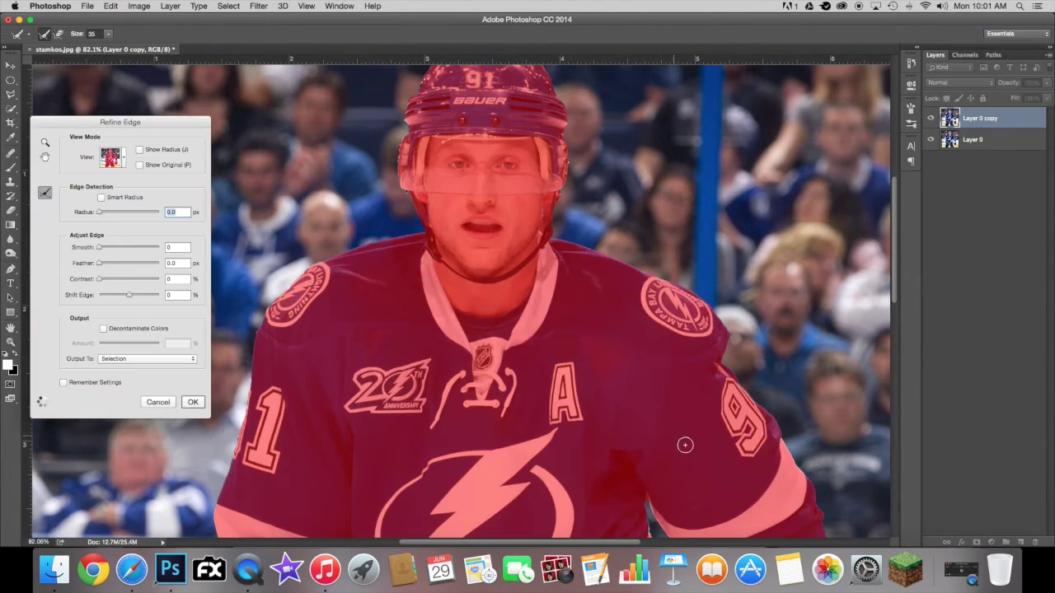
scroll(545, 331, "down", 10)
scroll(544, 331, "down", 5)
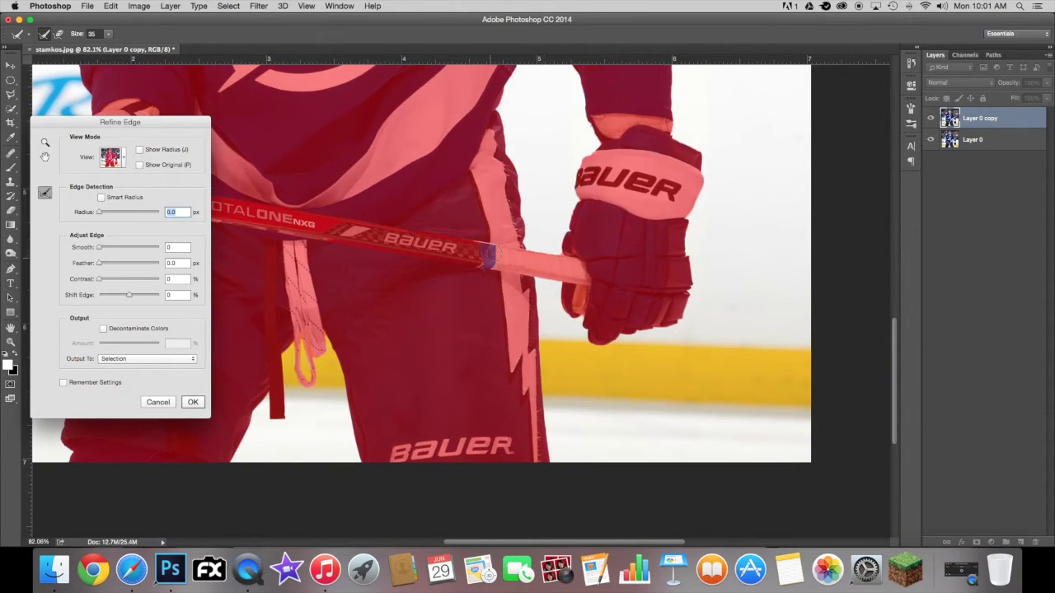
scroll(632, 292, "up", 3)
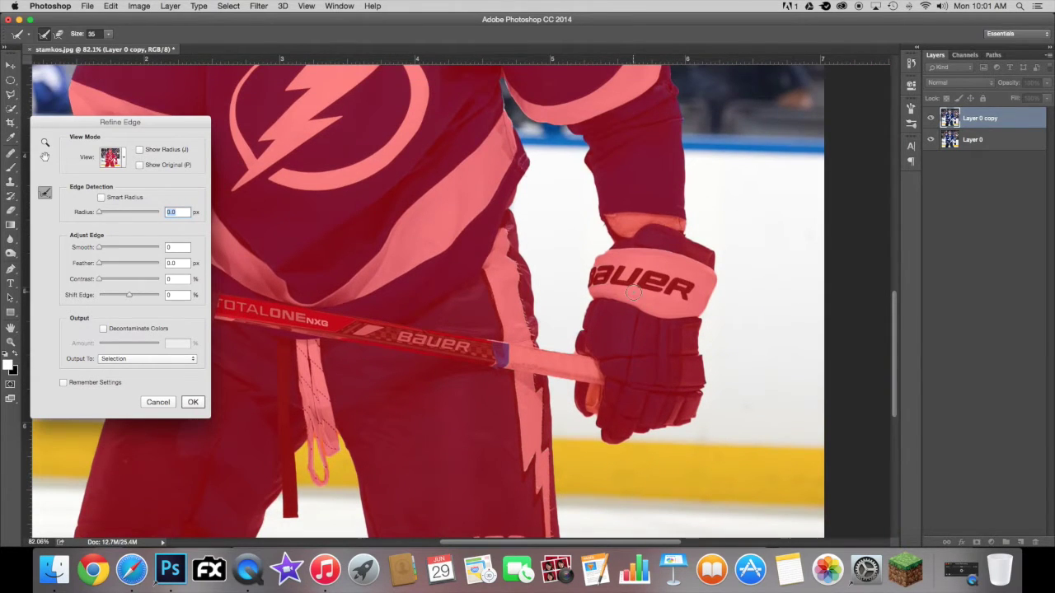
mouse_move(573, 179)
left_mouse_down()
mouse_move(533, 154)
mouse_move(507, 113)
left_mouse_up()
Check the mask edge along the other arm, shoulders and helmet and accept the Refine Edge result as a selection.
scroll(601, 256, "up", 8)
scroll(601, 256, "left", 6)
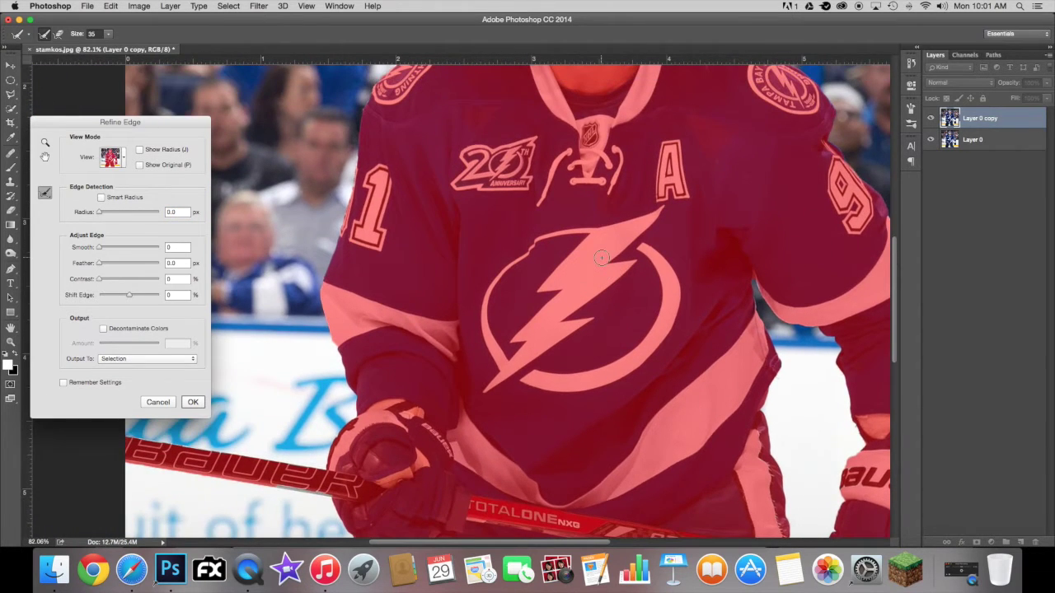
scroll(602, 258, "up", 5)
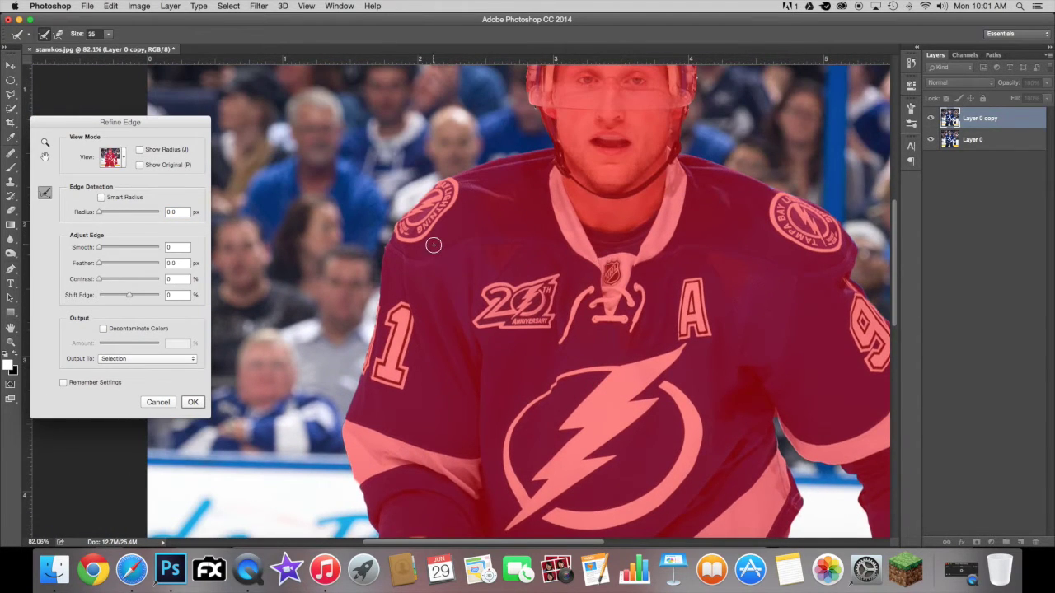
scroll(434, 246, "up", 2)
scroll(434, 246, "right", 1)
scroll(434, 245, "up", 3)
scroll(434, 245, "right", 1)
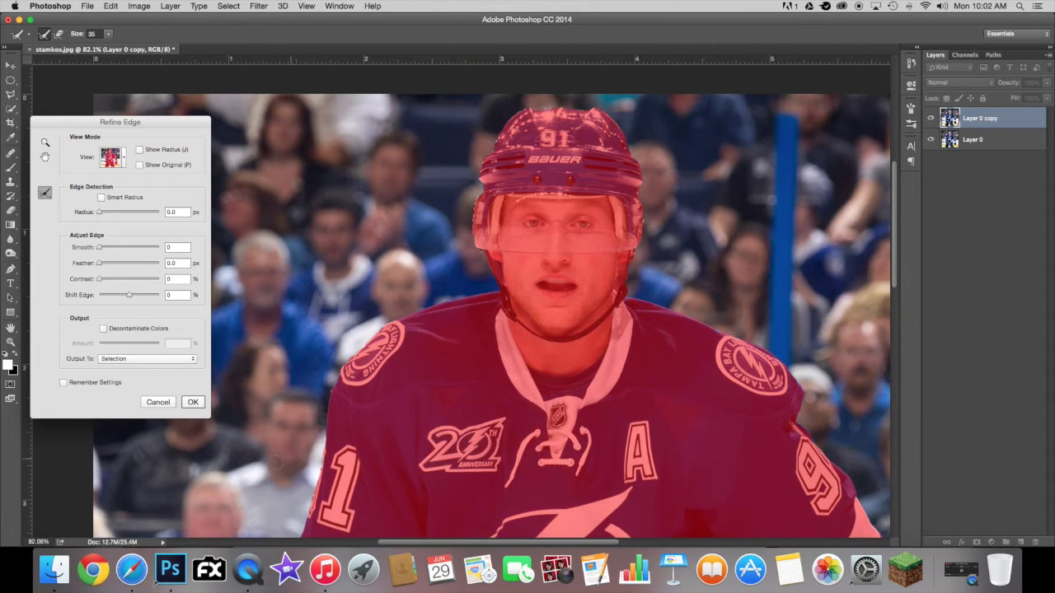
left_click(196, 404)
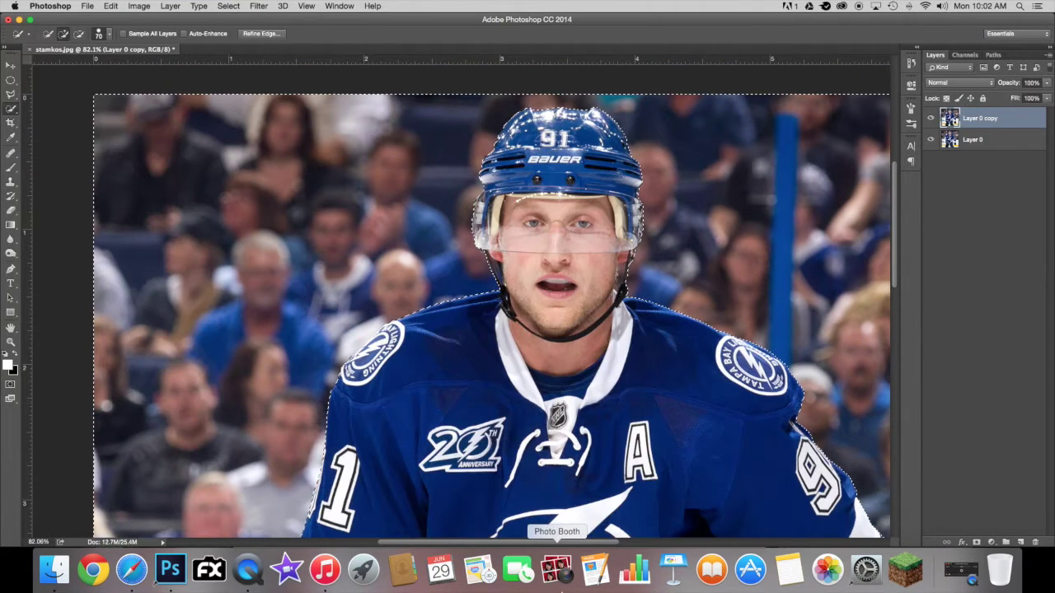
Delete the selected background from Layer 0 copy and hide Layer 0.
scroll(491, 319, "down", 5)
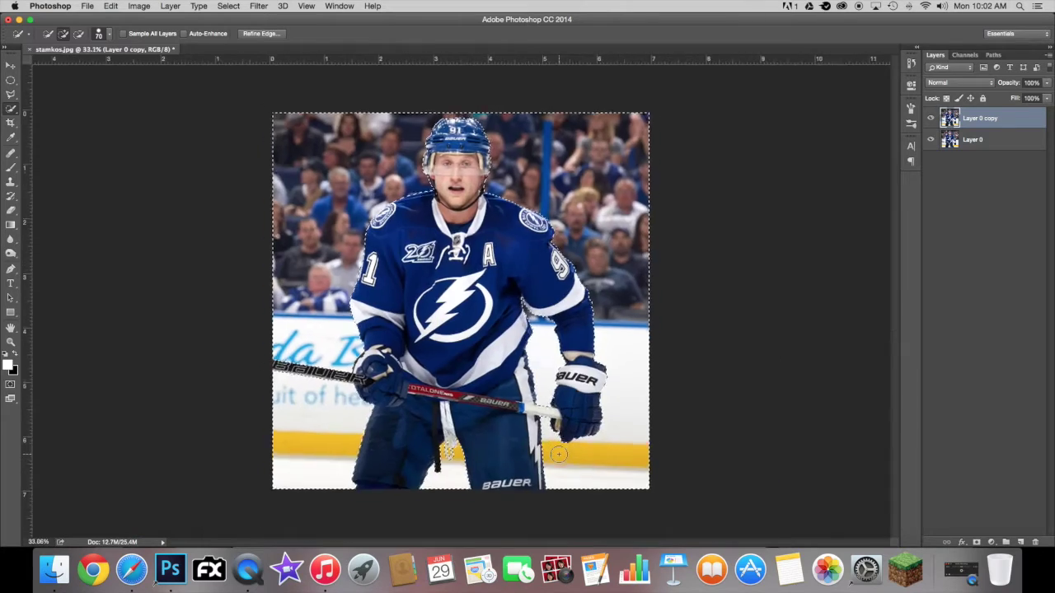
scroll(461, 301, "up", 1)
scroll(558, 453, "down", 1)
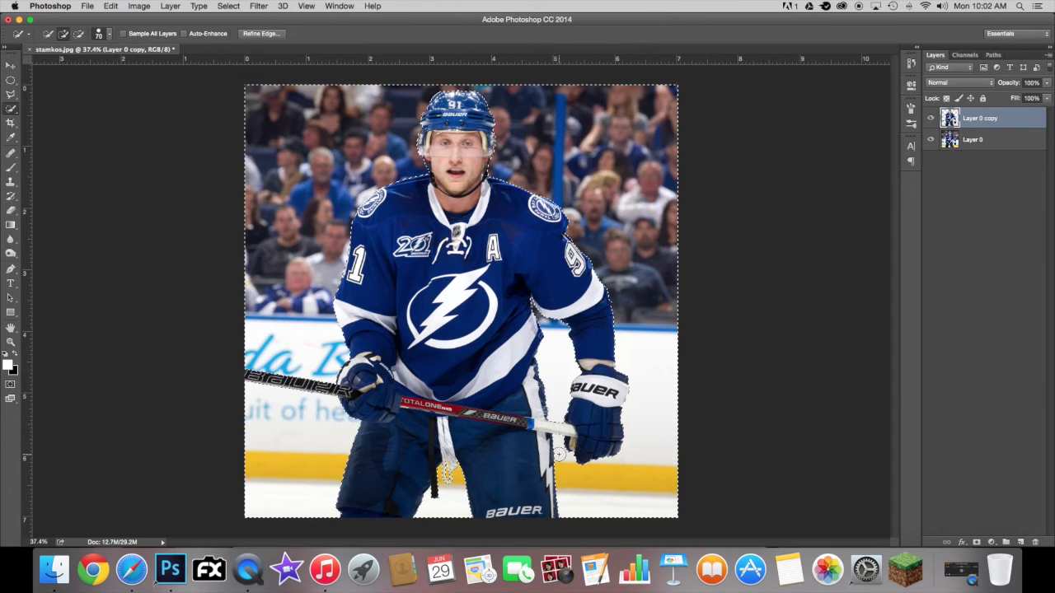
left_click(932, 140)
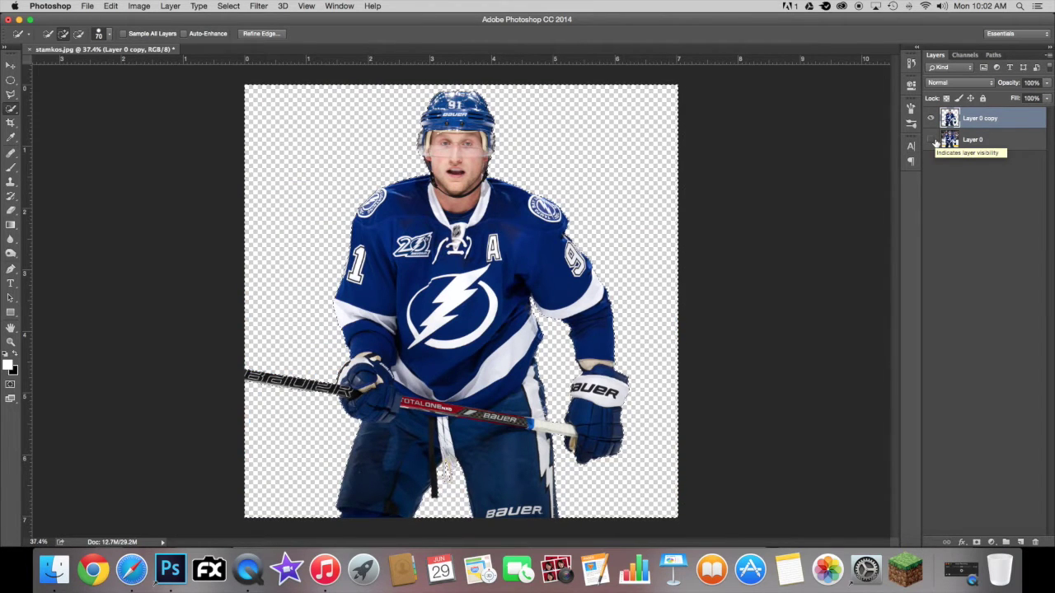
Toggle Layer 0's visibility several times to compare the cut-out with the original photo, leaving the layer hidden.
left_click(932, 140)
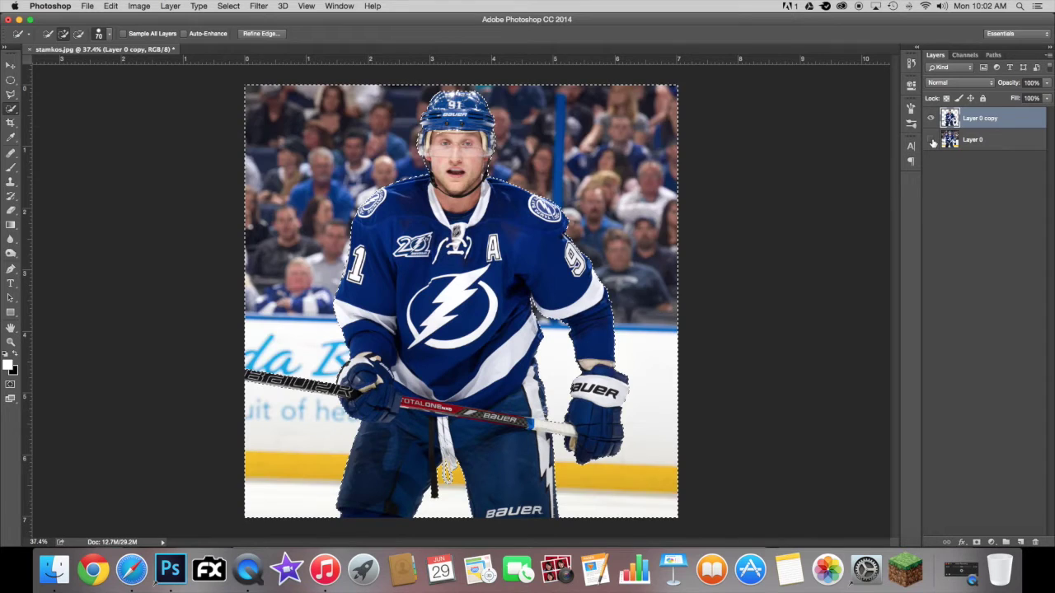
left_click(932, 140)
left_click(932, 141)
left_click(933, 141)
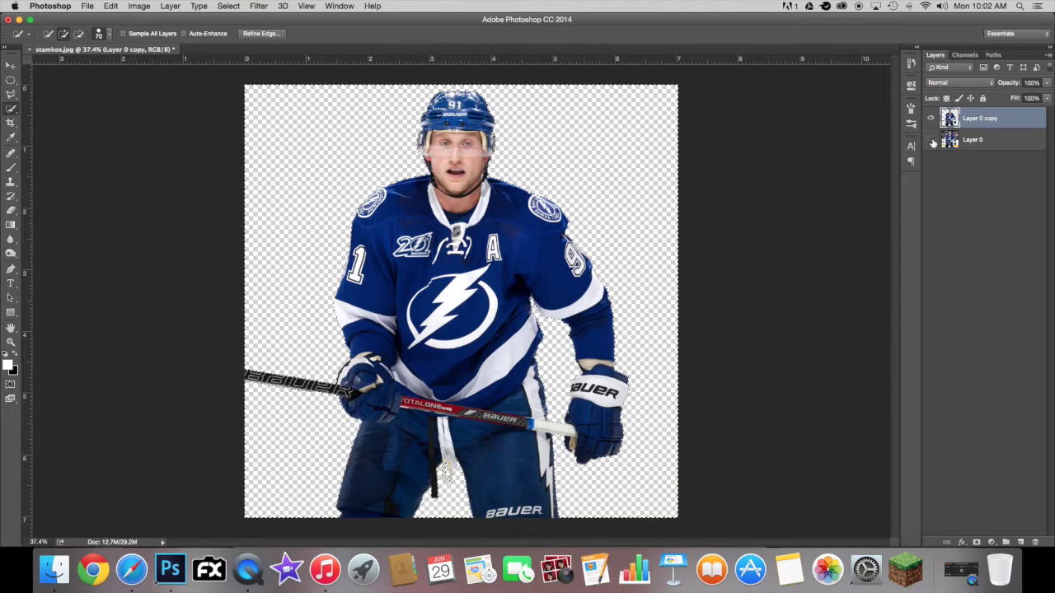
left_click(932, 141)
left_click(933, 141)
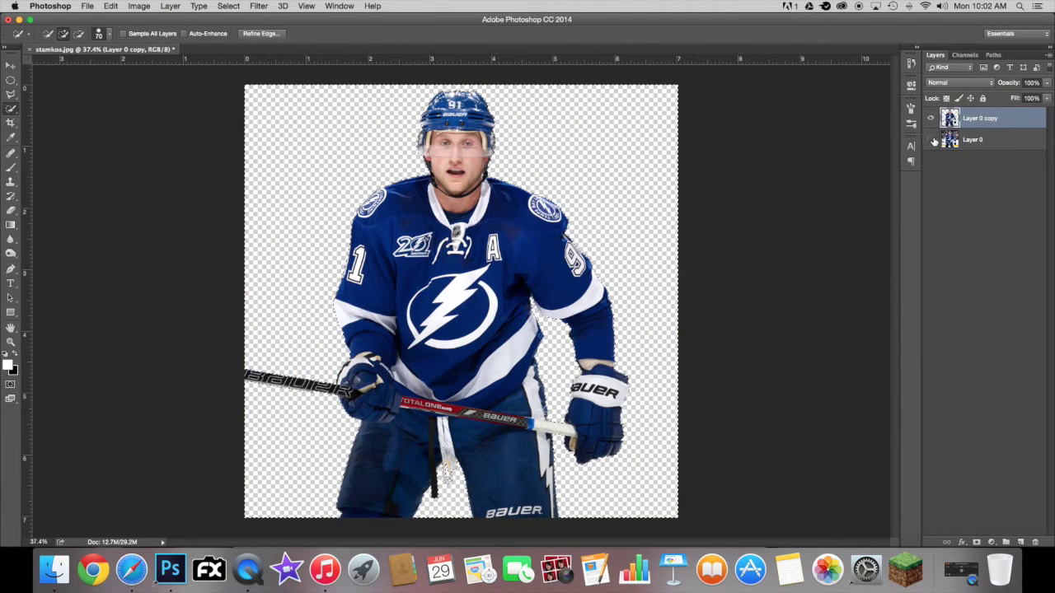
Clear the selection around the cut-out player.
key("super+plus")
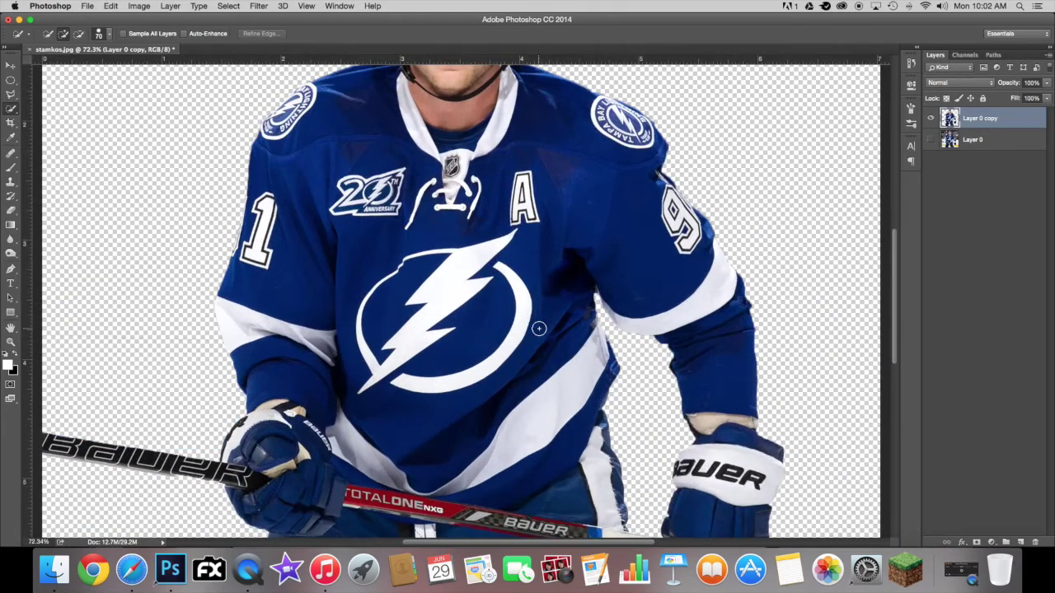
scroll(539, 329, "up", 5)
scroll(539, 328, "left", 3)
scroll(461, 354, "down", 4)
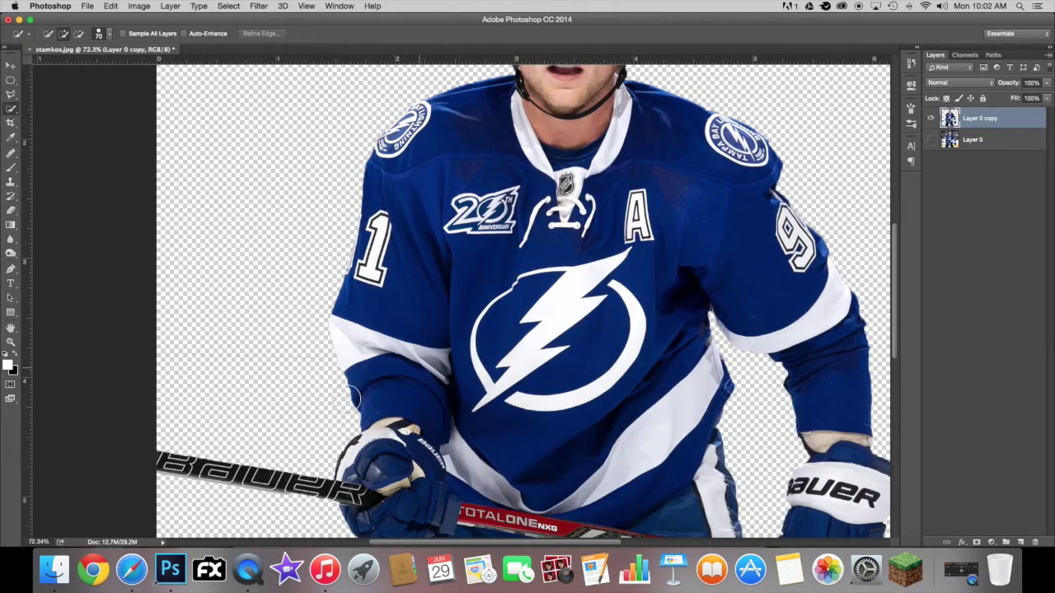
Soften the player's outline along the shoulder, sleeve and black stick shaft using the Blur tool at size 150 and 50% strength.
left_click(11, 240)
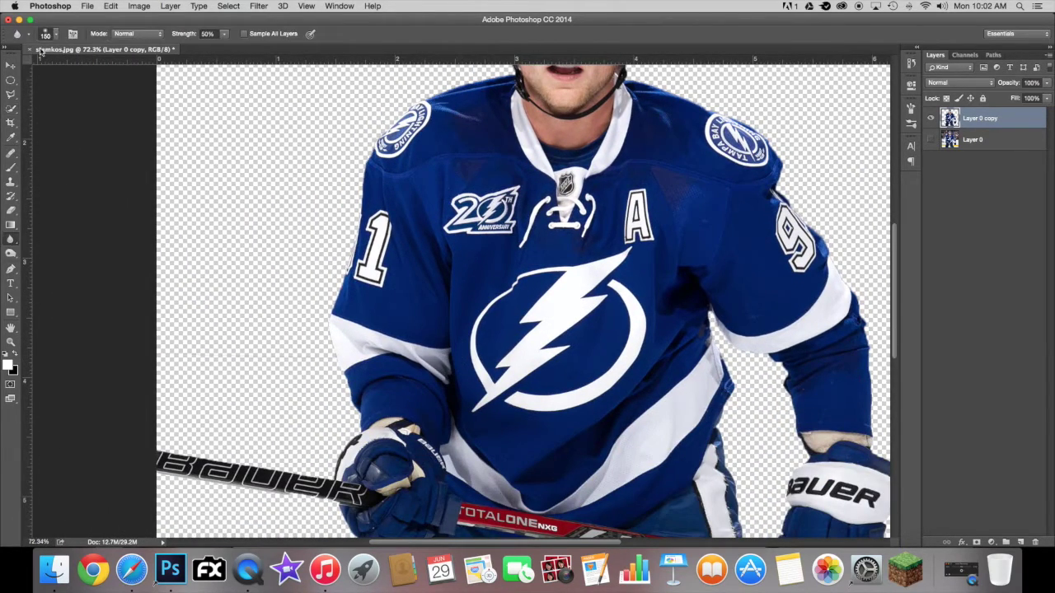
scroll(177, 181, "up", 5)
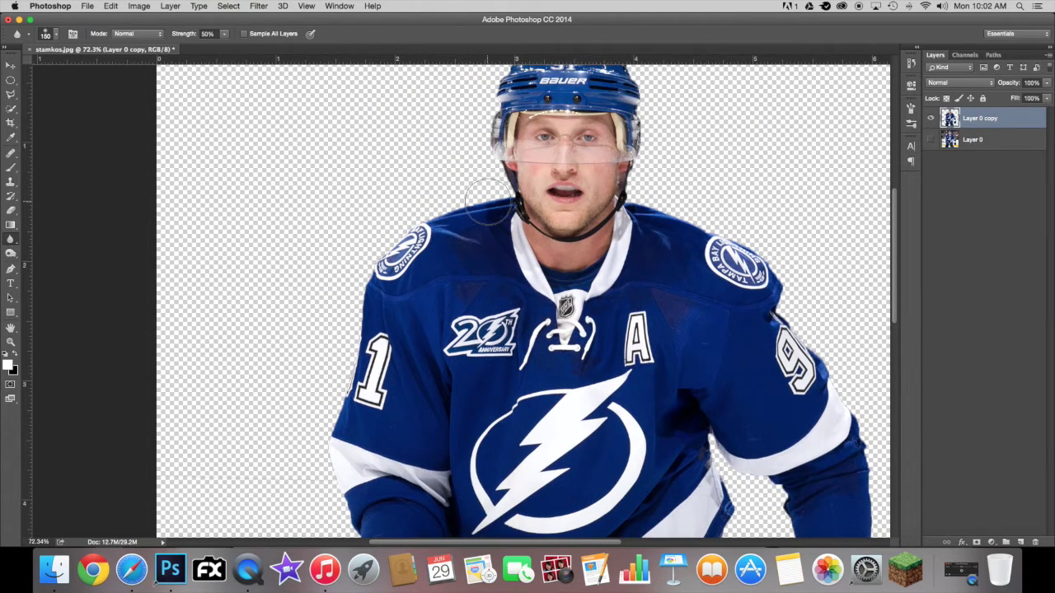
scroll(489, 198, "up", 2)
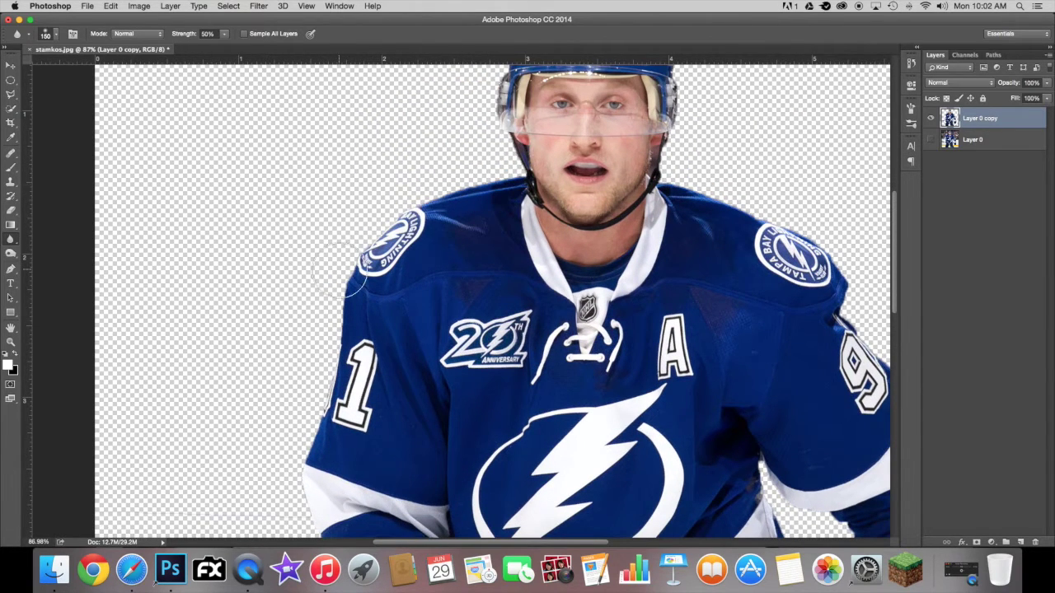
scroll(305, 395, "down", 5)
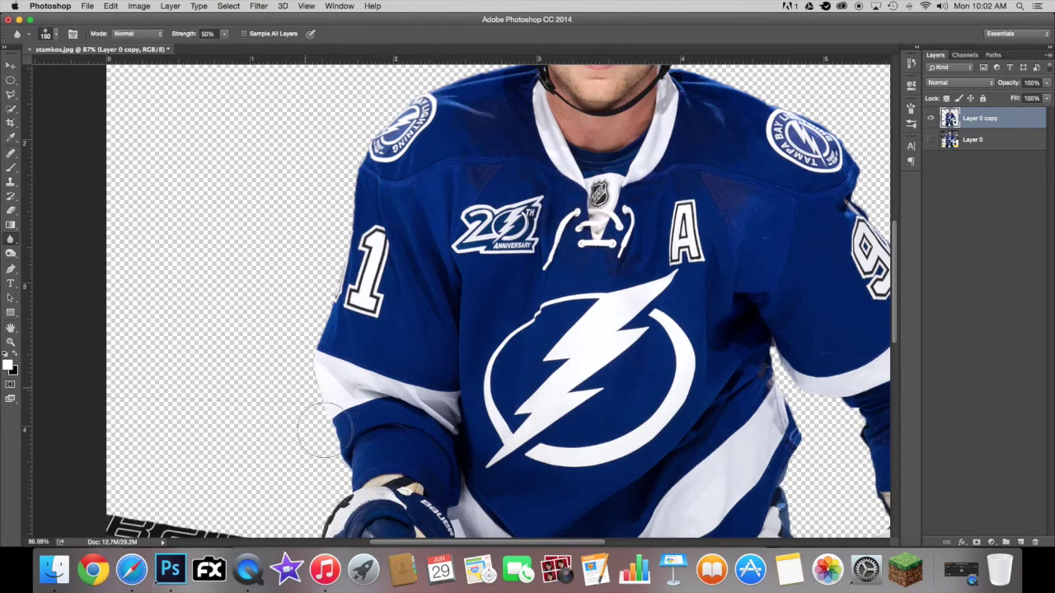
scroll(337, 486, "down", 3)
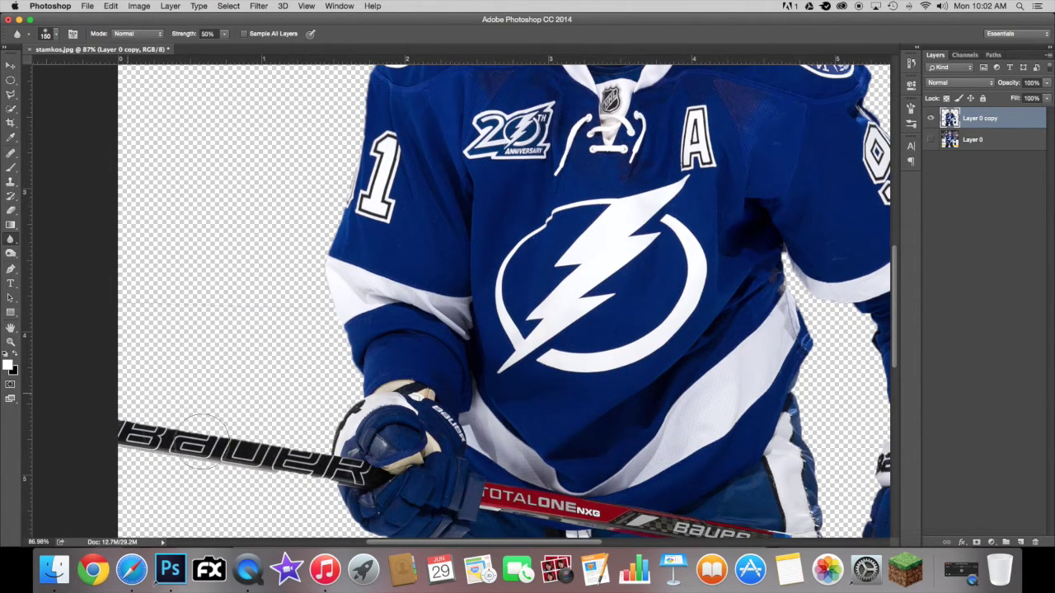
Erase the faint leftover line across the transparent area above the stick shaft using a 20 px eraser at 100% hardness.
left_click(11, 210)
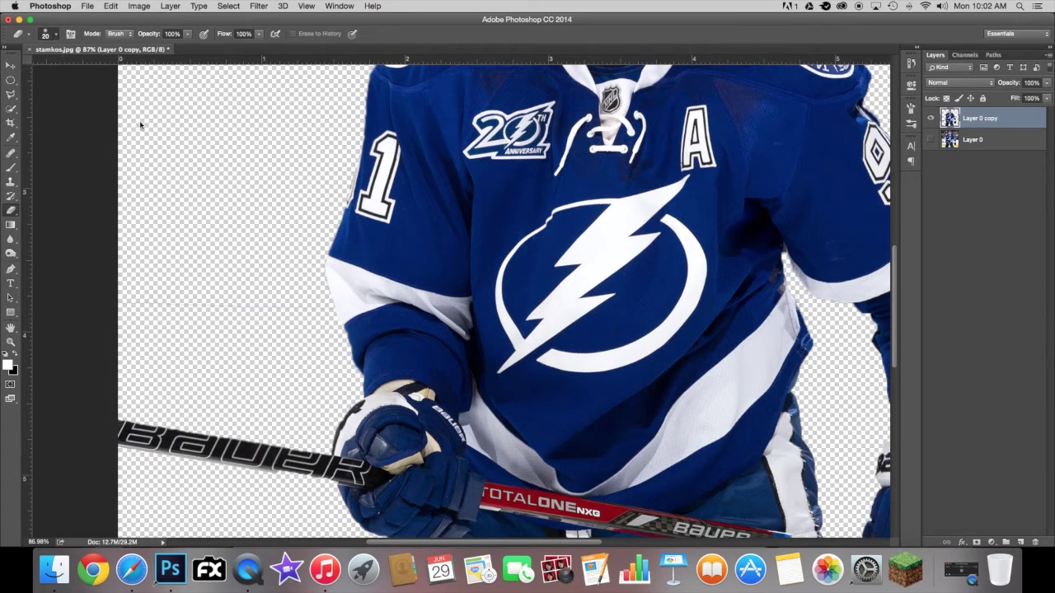
right_click(115, 107)
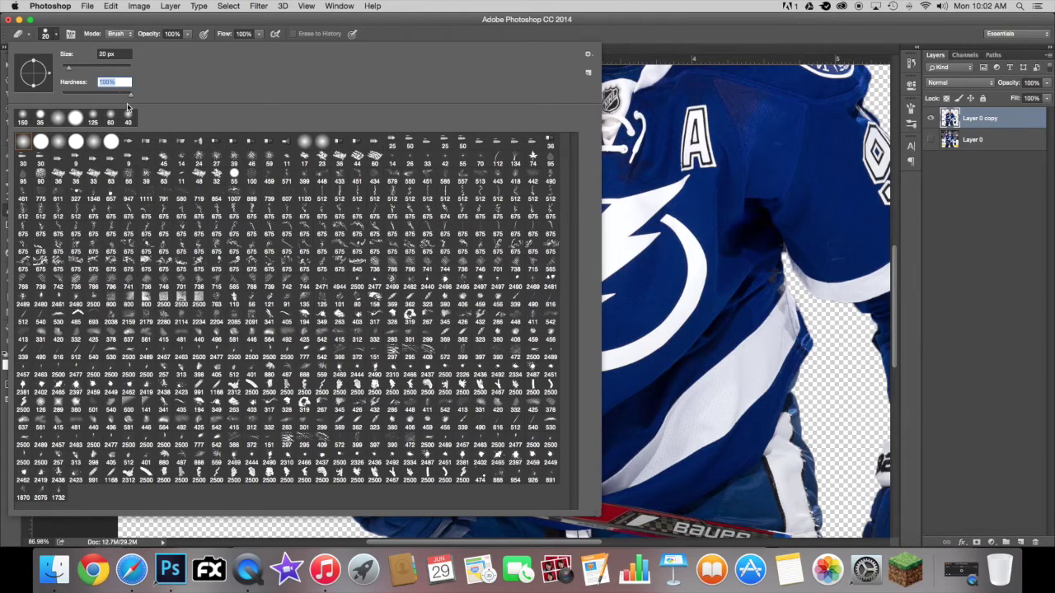
key("Return")
scroll(186, 236, "up", 6)
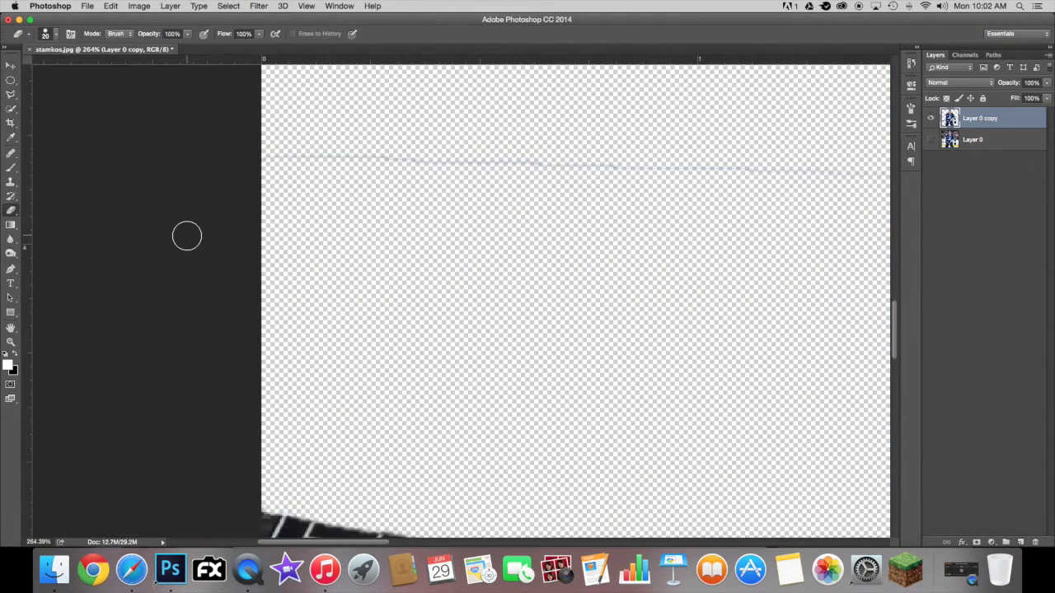
scroll(187, 237, "up", 3)
scroll(186, 236, "right", 3)
mouse_move(203, 225)
left_mouse_down()
mouse_move(376, 242)
mouse_move(339, 235)
mouse_move(665, 235)
mouse_move(796, 249)
left_mouse_up()
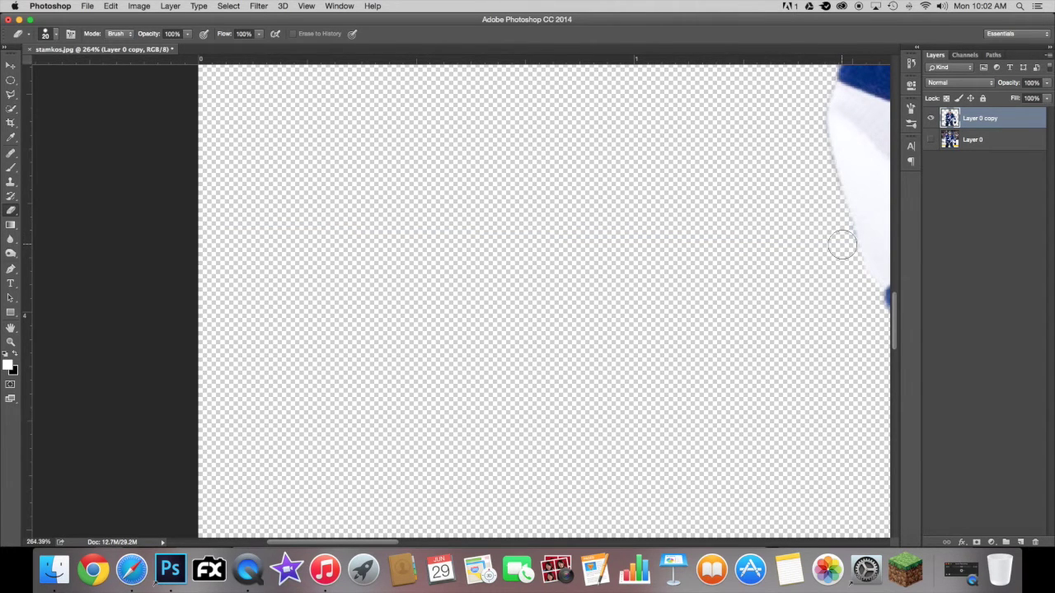
Blur the cut-out's lower edges around the stick, pants and the inner side of the Bauer glove at 50% strength.
scroll(843, 245, "down", 10)
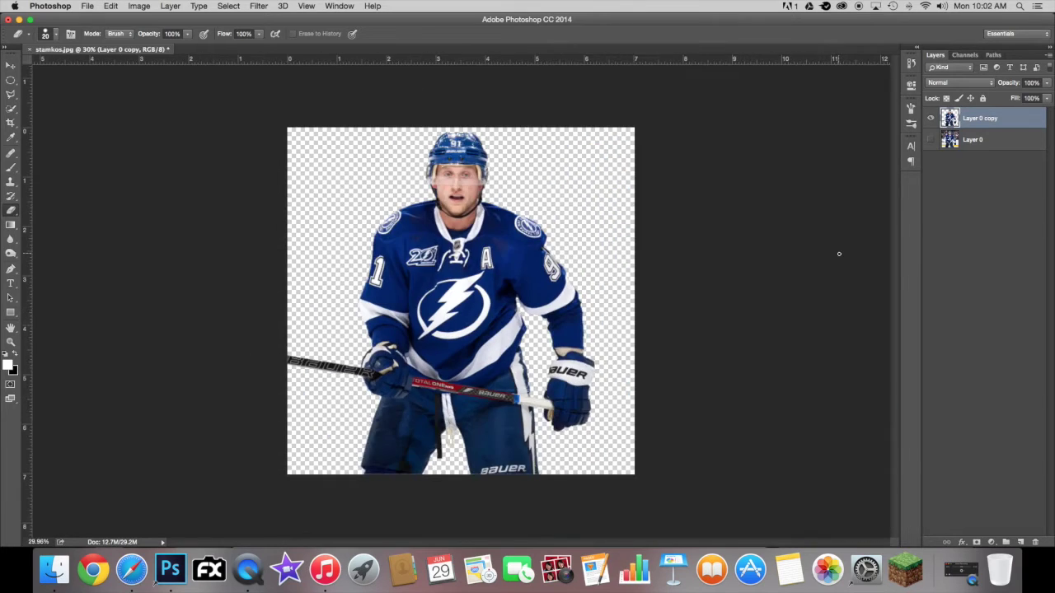
scroll(343, 234, "up", 3)
left_click(10, 239)
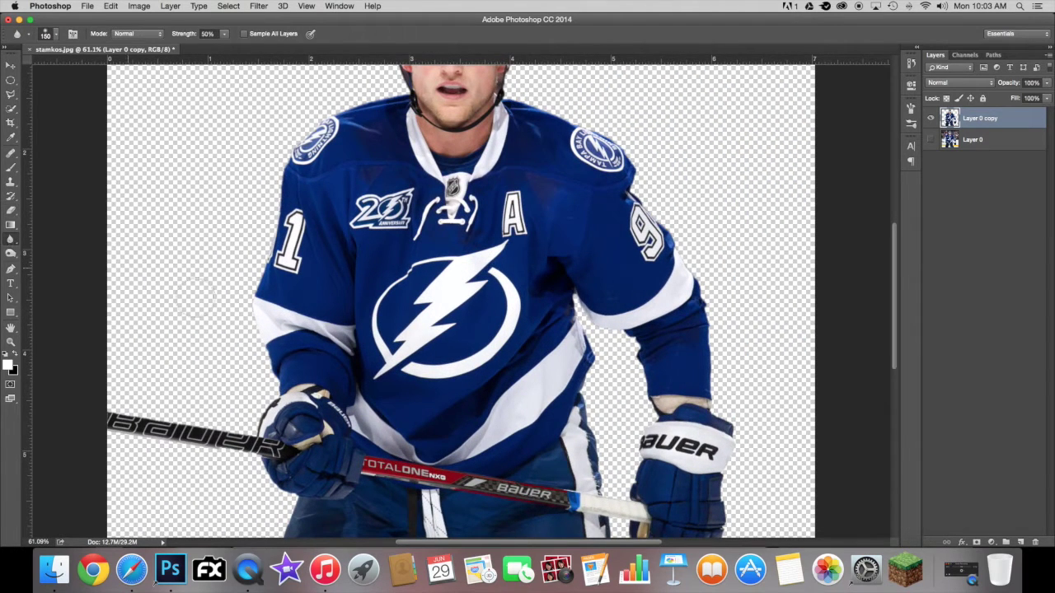
scroll(71, 405, "down", 5)
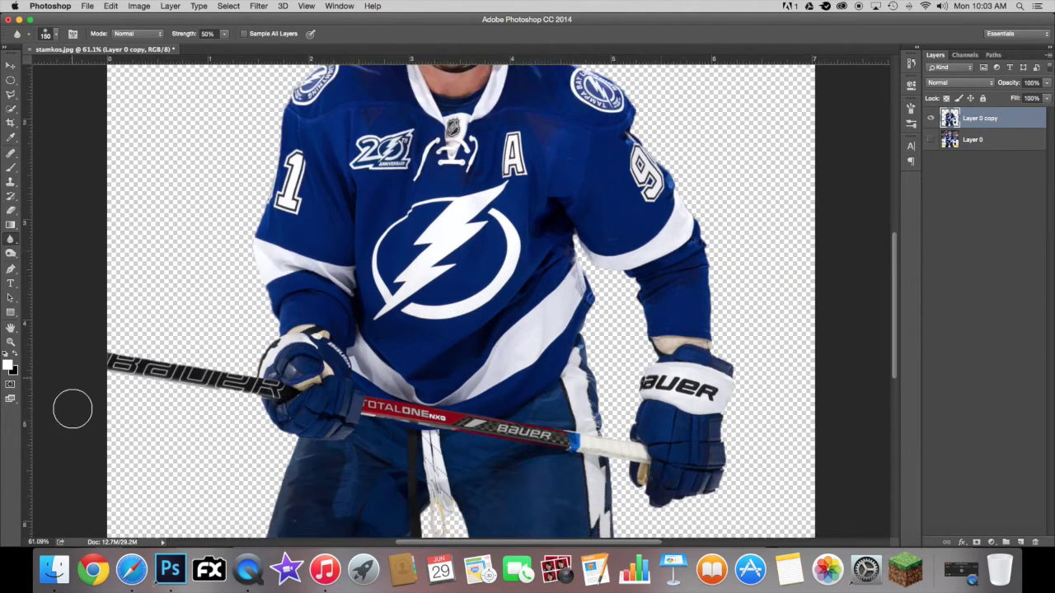
scroll(262, 498, "down", 8)
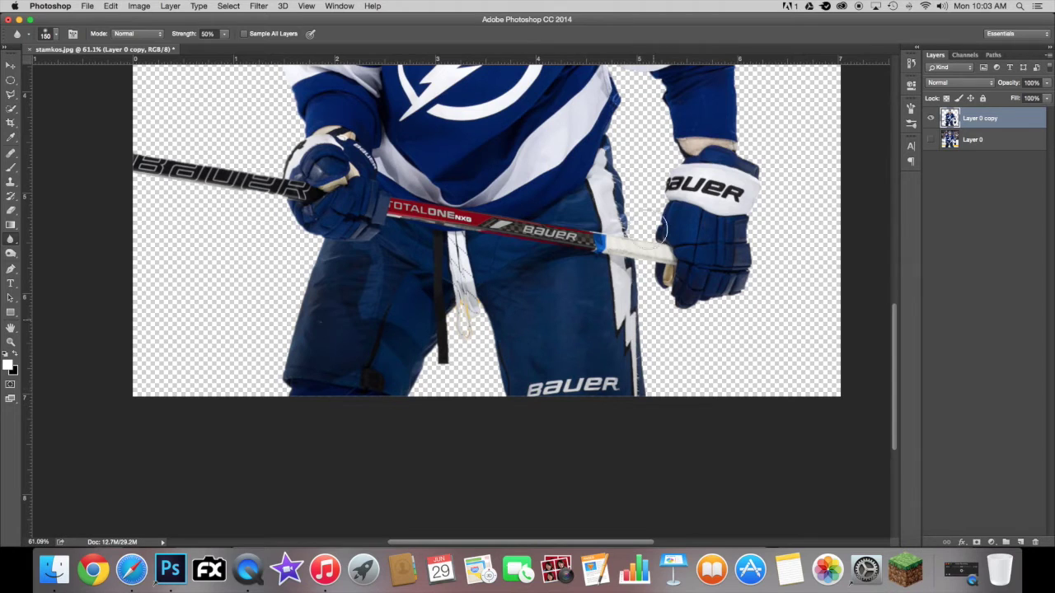
Blur the outer edge of the Bauer glove and the outline up the arm and shoulder to the helmet.
scroll(717, 313, "up", 3)
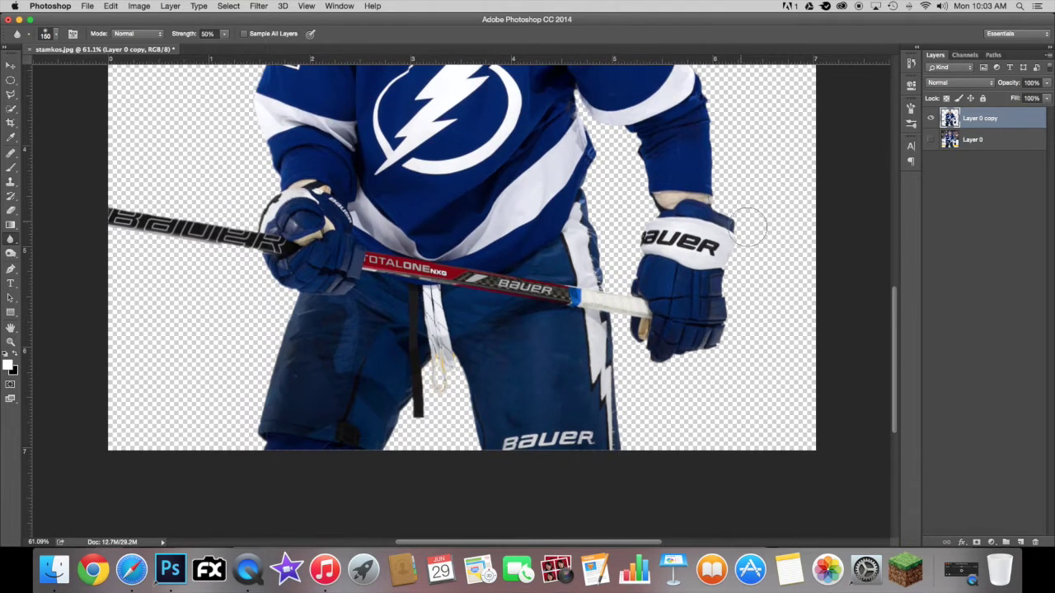
scroll(726, 181, "up", 10)
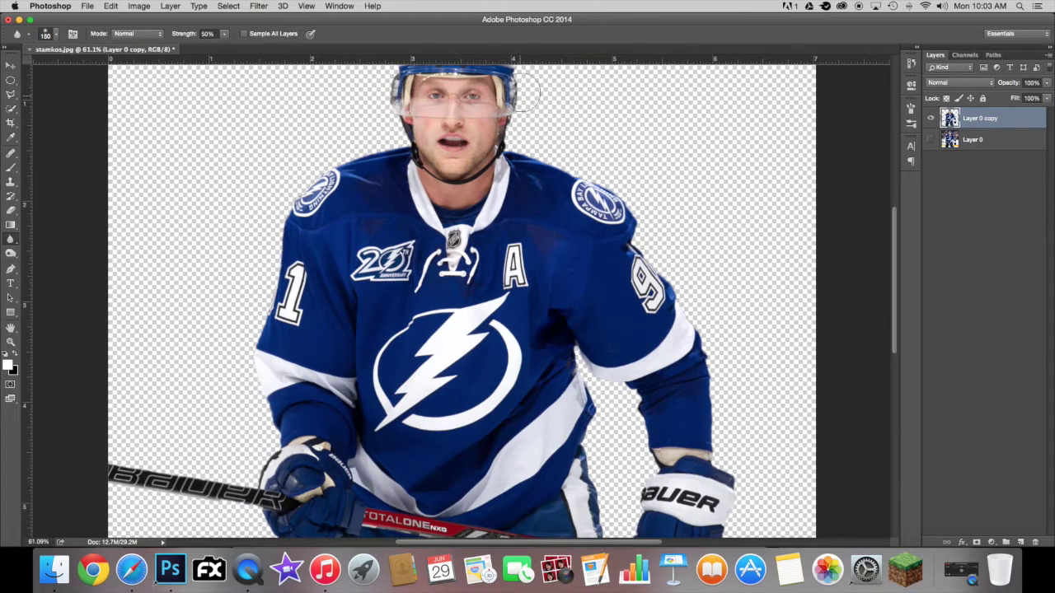
scroll(526, 92, "up", 4)
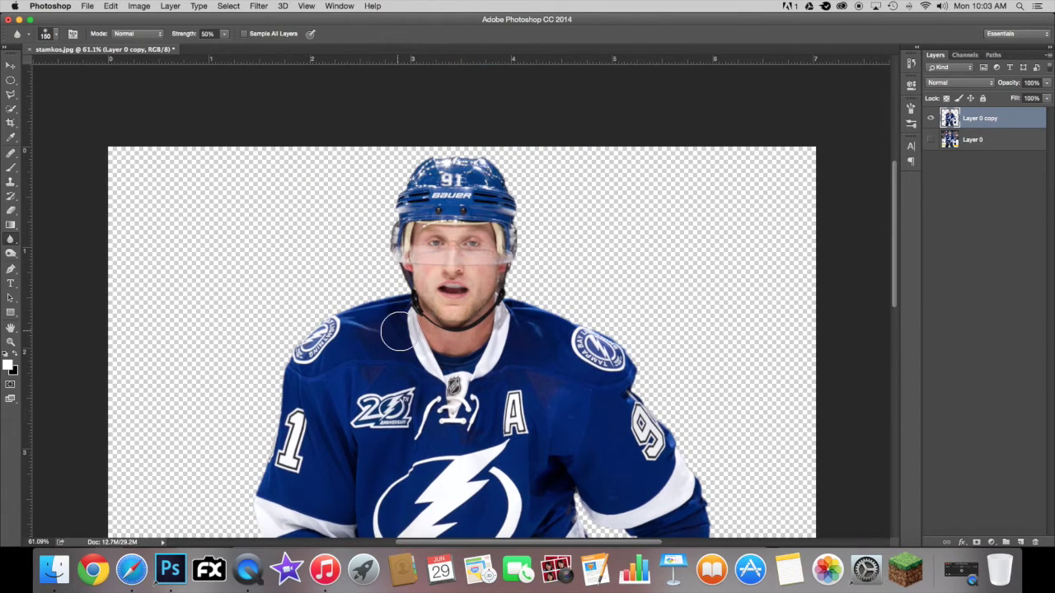
Show the original photo layer, Layer 0, beneath the cut-out and compare the image with it hidden and shown.
scroll(398, 332, "down", 12)
scroll(398, 332, "right", 4)
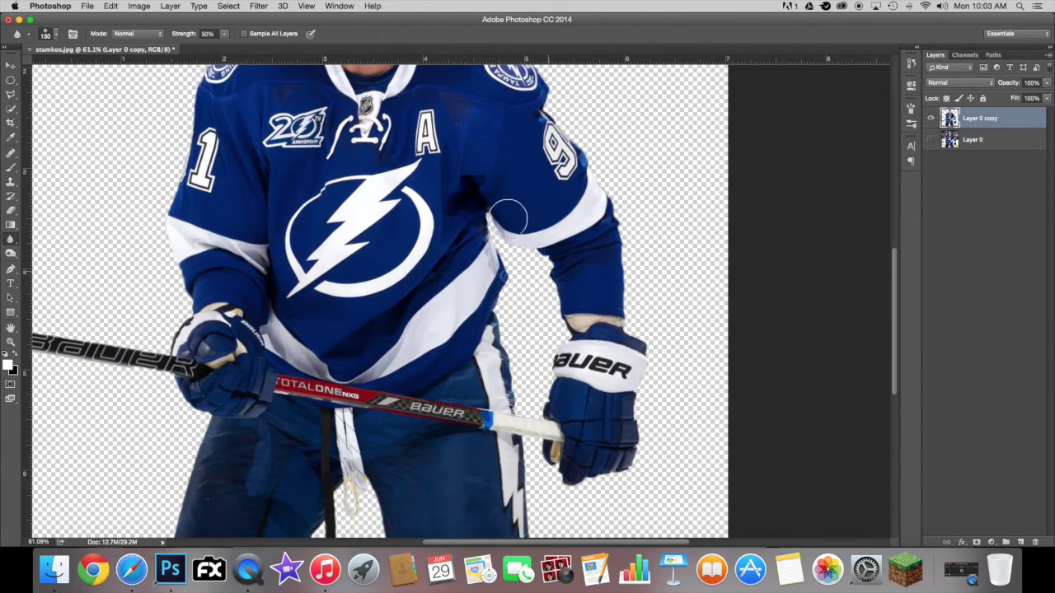
scroll(571, 330, "down", 5)
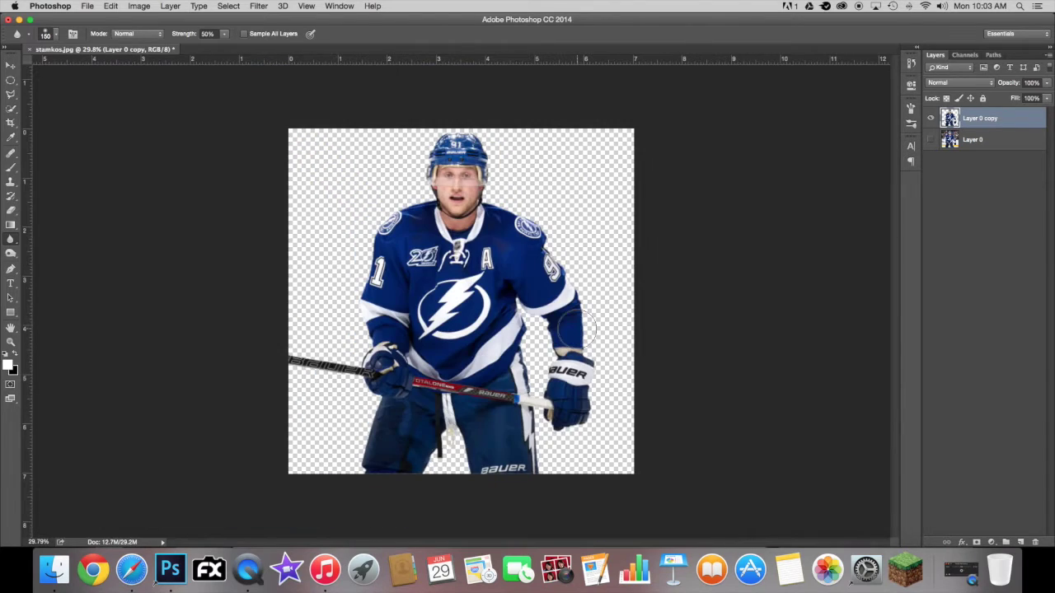
left_click(930, 139)
scroll(461, 291, "up", 4)
scroll(573, 161, "down", 2)
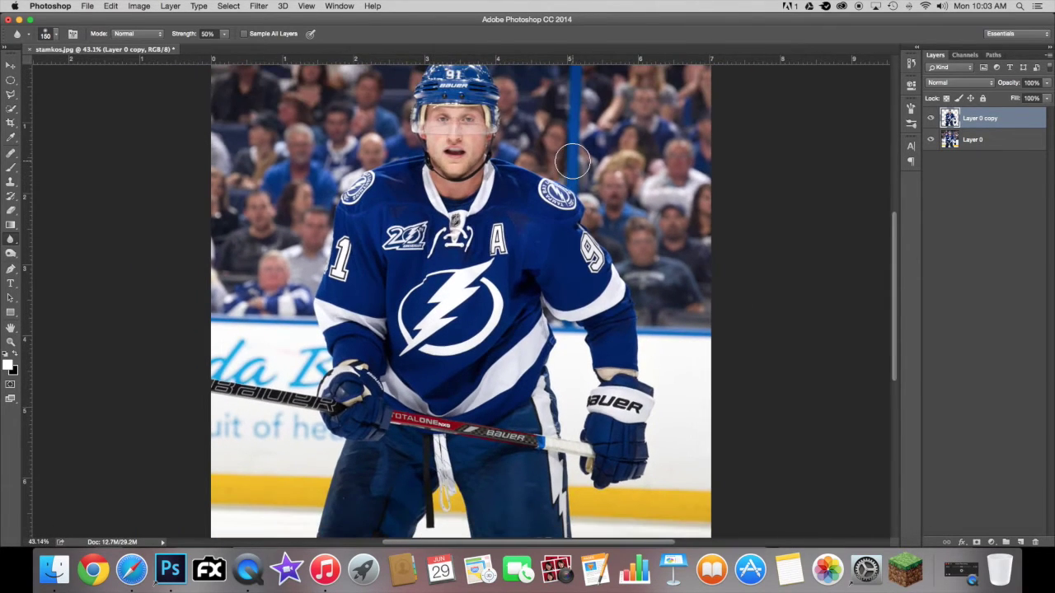
scroll(572, 161, "down", 1)
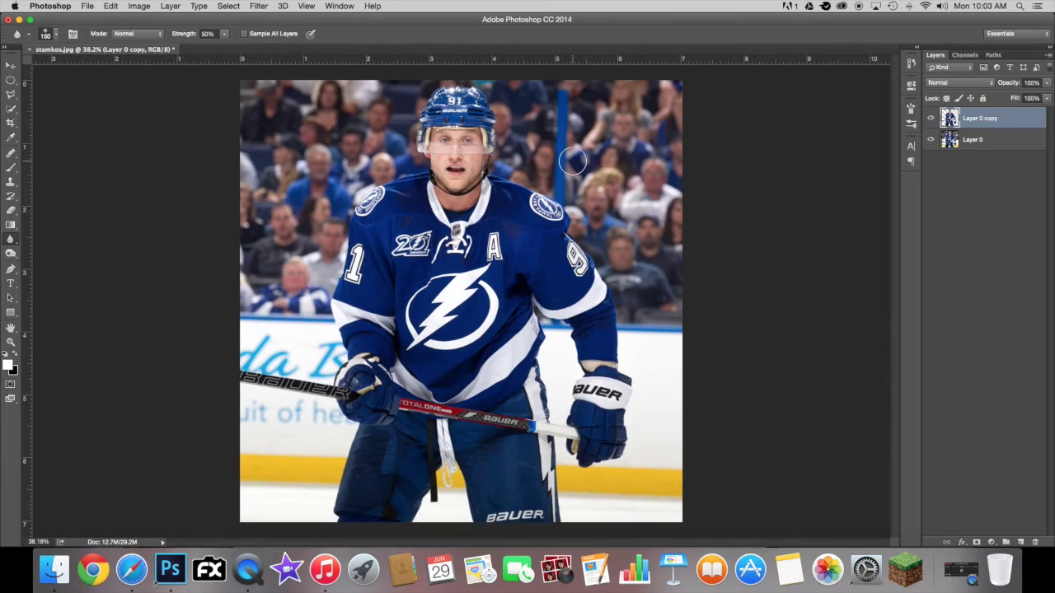
left_click(930, 141)
left_click(929, 141)
Add a new layer above the cut-out and reduce the soft white brush to 300 px.
left_click(1020, 541)
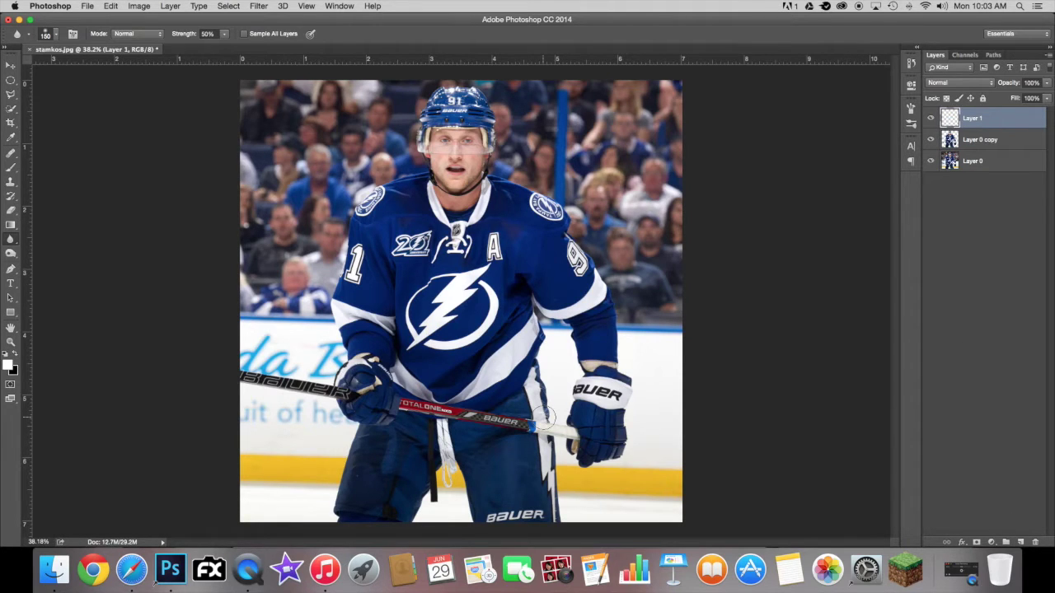
key("b")
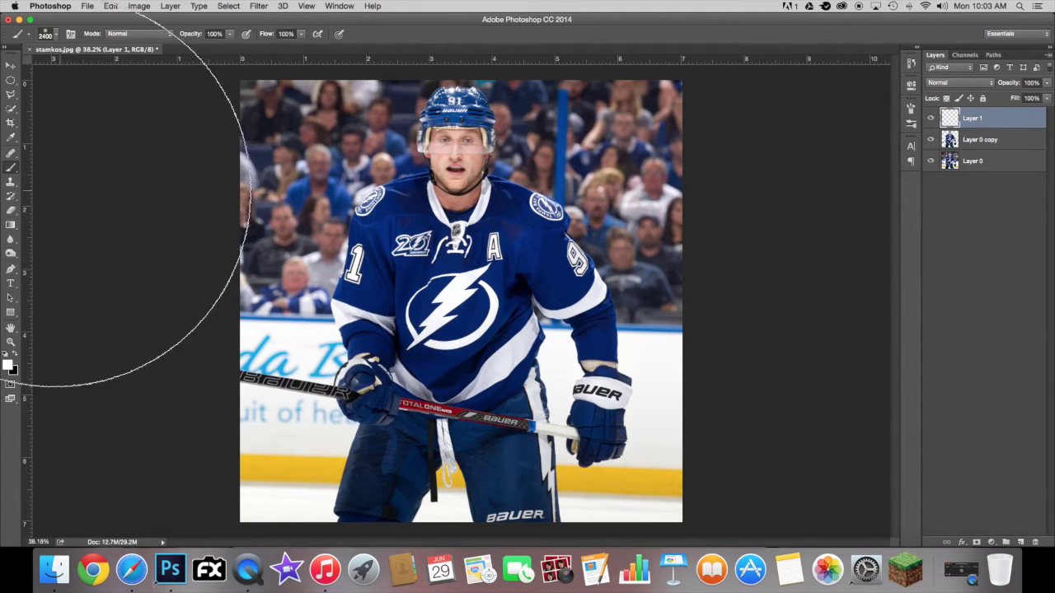
left_click(50, 34)
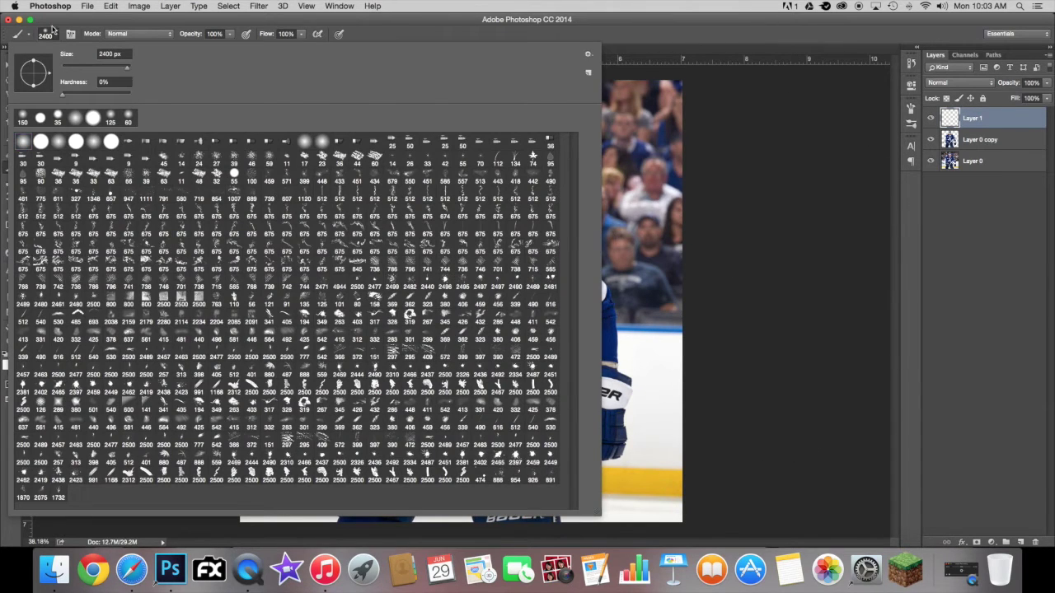
left_click(55, 34)
key("bracketleft")
key("bracketleft")
key("bracketleft")
key("bracketleft")
key("bracketleft")
key("bracketleft")
key("bracketleft")
key("bracketleft")
key("bracketleft")
key("bracketleft")
key("bracketleft")
key("bracketleft")
key("bracketleft")
key("bracketleft")
key("bracketleft")
key("bracketleft")
key("bracketleft")
key("bracketleft")
key("bracketleft")
key("bracketleft")
key("bracketleft")
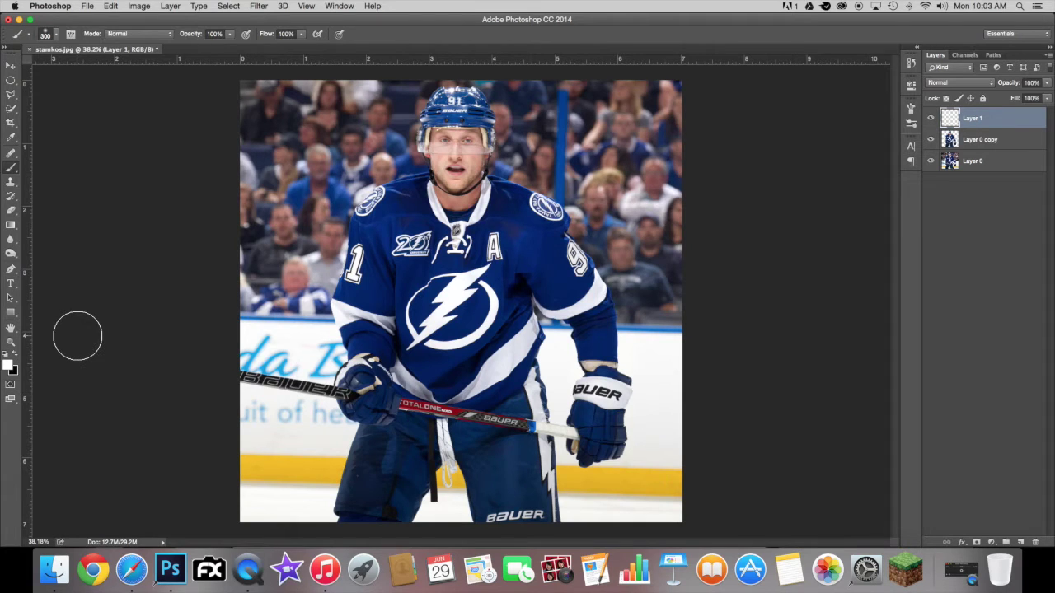
scroll(165, 320, "up", 2)
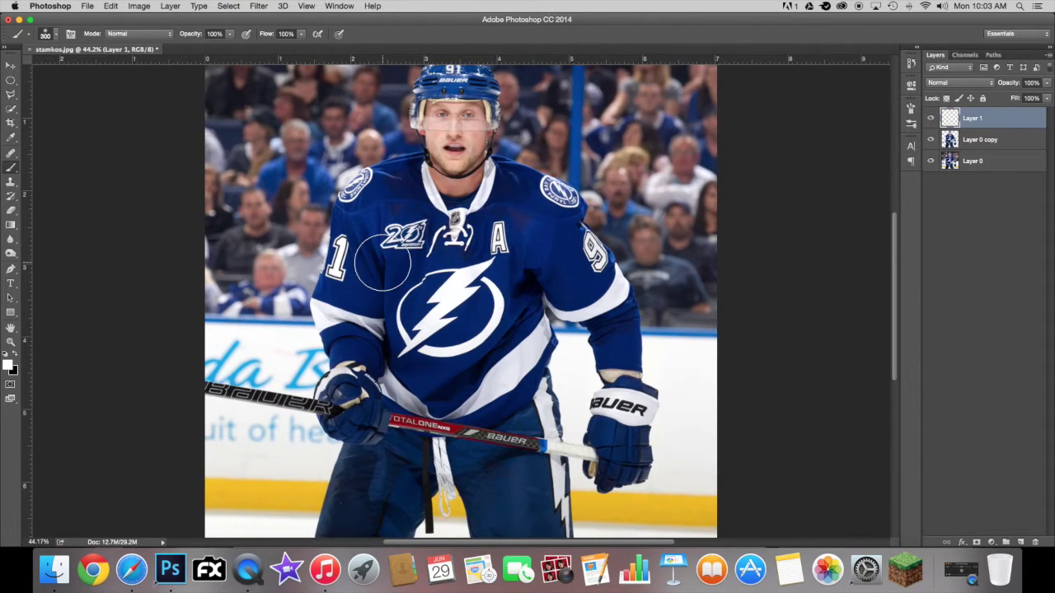
scroll(381, 247, "up", 3)
scroll(381, 262, "down", 1)
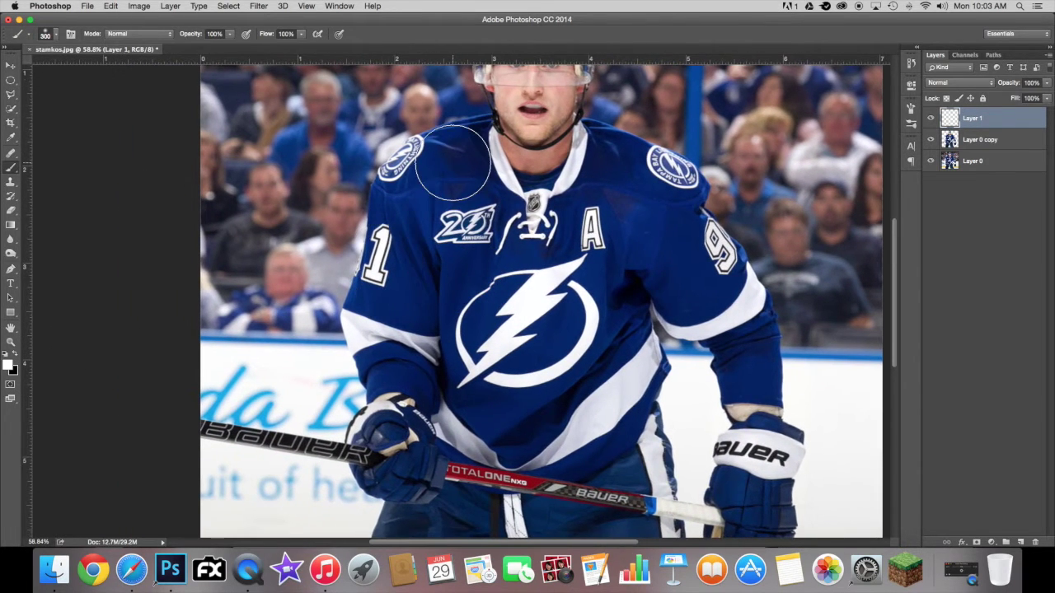
scroll(424, 207, "down", 2)
scroll(416, 235, "down", 2)
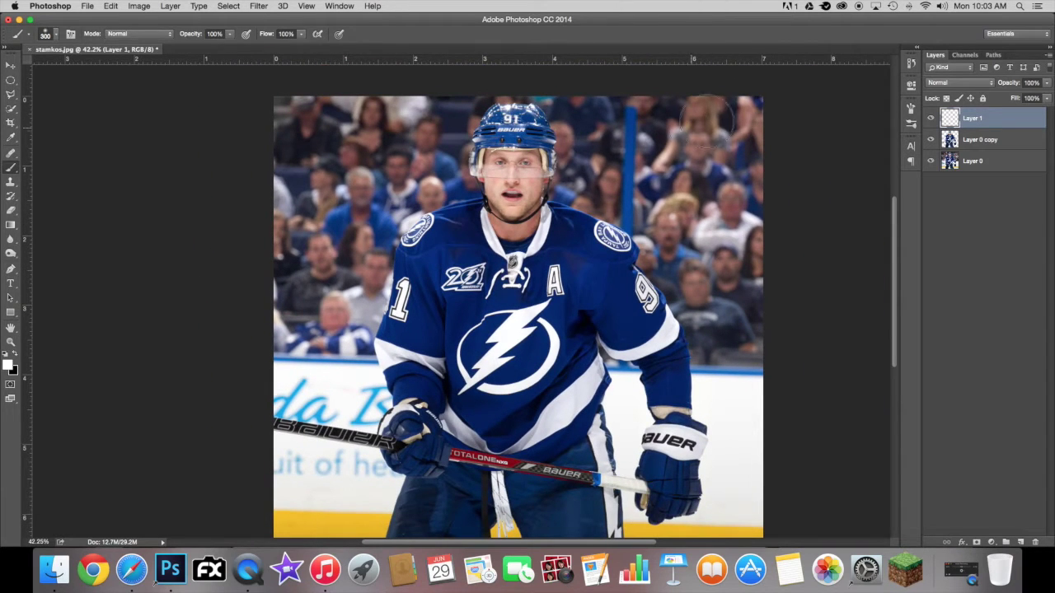
left_click_drag(749, 110, 656, 183)
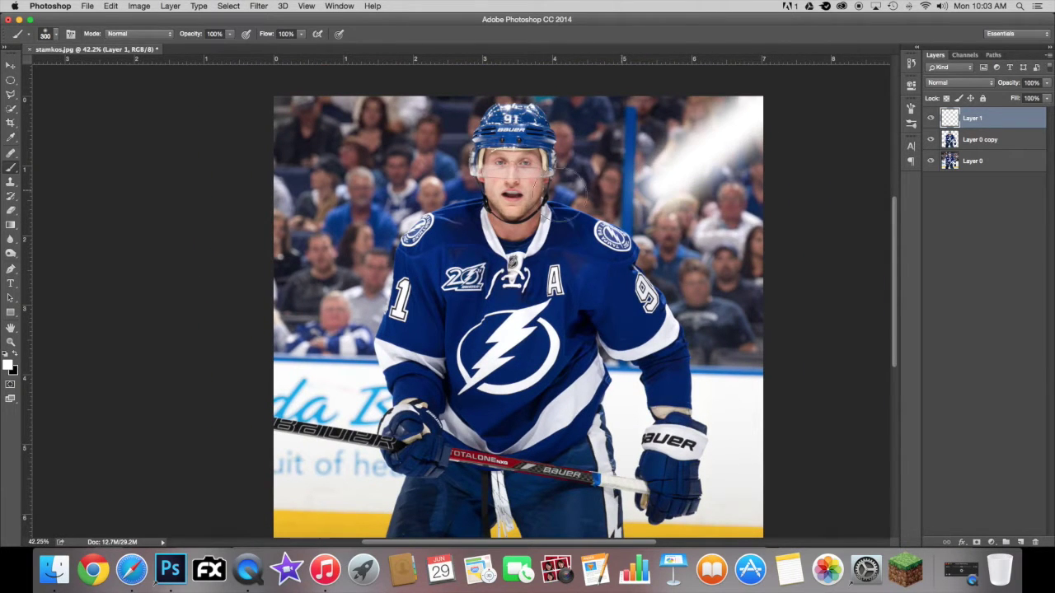
mouse_move(257, 104)
left_mouse_down()
mouse_move(334, 156)
mouse_move(414, 244)
left_mouse_up()
scroll(404, 264, "down", 5)
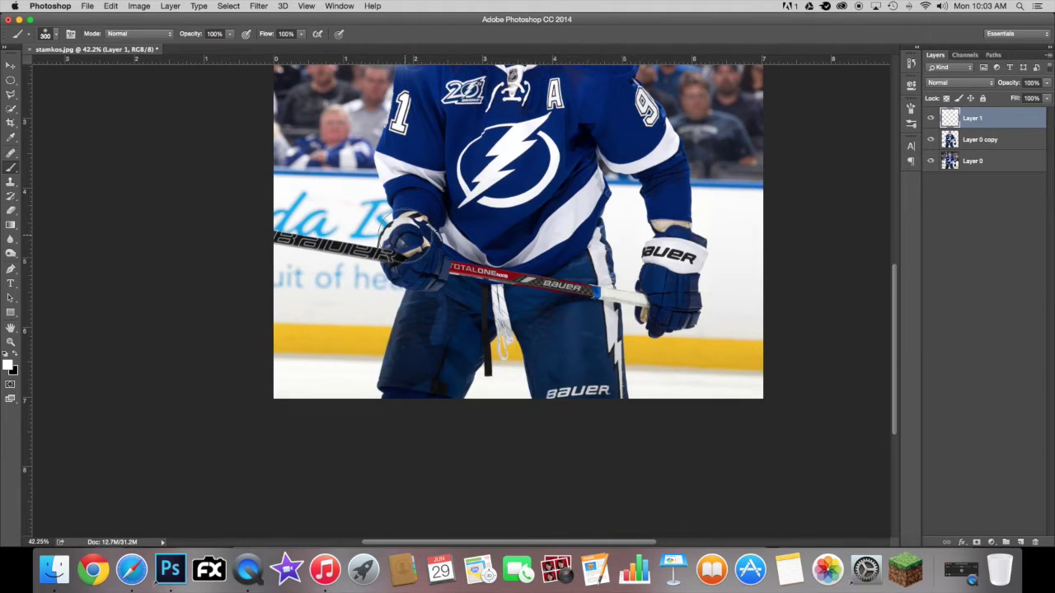
scroll(396, 281, "up", 3)
scroll(391, 305, "down", 2)
left_click_drag(255, 309, 328, 378)
left_click_drag(719, 339, 588, 445)
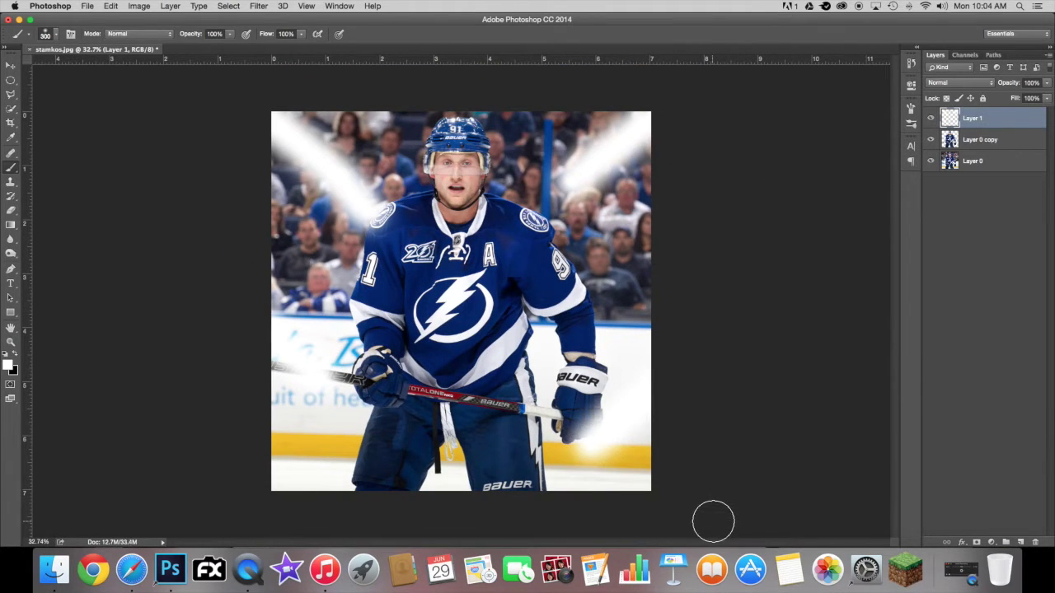
key("Delete")
left_click(1023, 542)
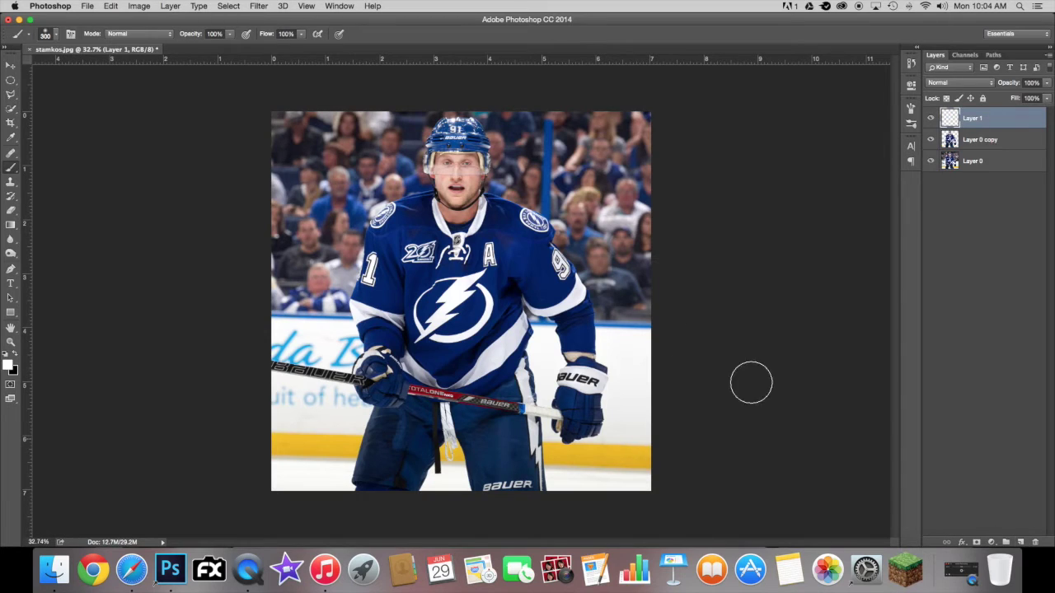
Paint soft white along the player's outline on the stick-shaft side, from the helmet over shoulder and sleeve to the pants.
scroll(621, 299, "up", 4)
scroll(620, 293, "up", 3)
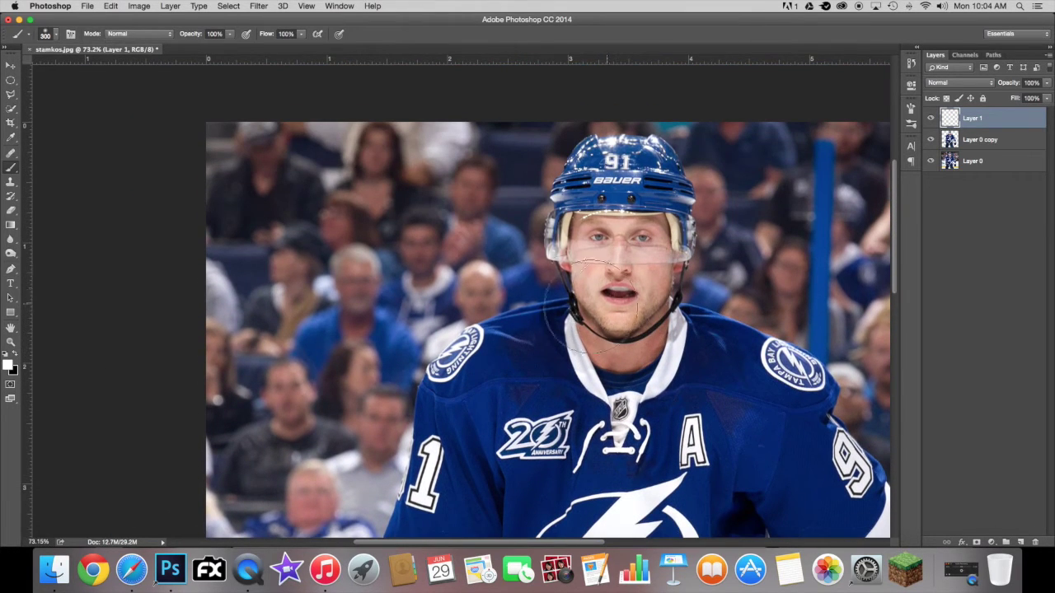
mouse_move(517, 266)
left_mouse_down()
mouse_move(526, 207)
mouse_move(548, 159)
mouse_move(586, 131)
mouse_move(551, 187)
mouse_move(546, 294)
mouse_move(442, 334)
mouse_move(376, 412)
left_mouse_up()
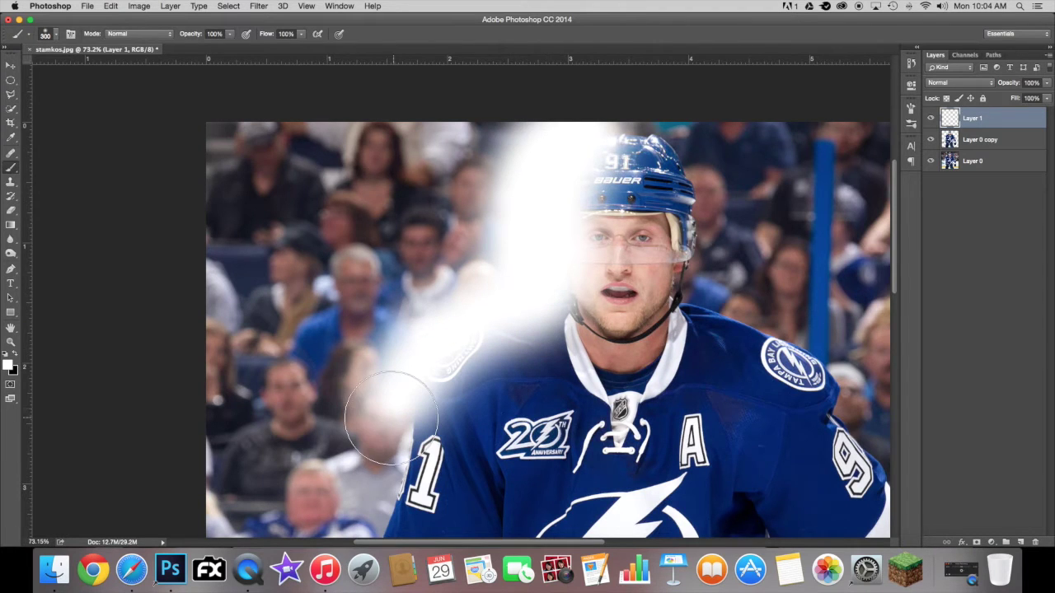
scroll(377, 412, "down", 4)
mouse_move(437, 181)
left_mouse_down()
mouse_move(404, 340)
mouse_move(420, 494)
mouse_move(396, 322)
mouse_move(428, 363)
mouse_move(376, 506)
left_mouse_up()
scroll(395, 322, "down", 5)
scroll(395, 321, "down", 5)
scroll(377, 506, "right", 5)
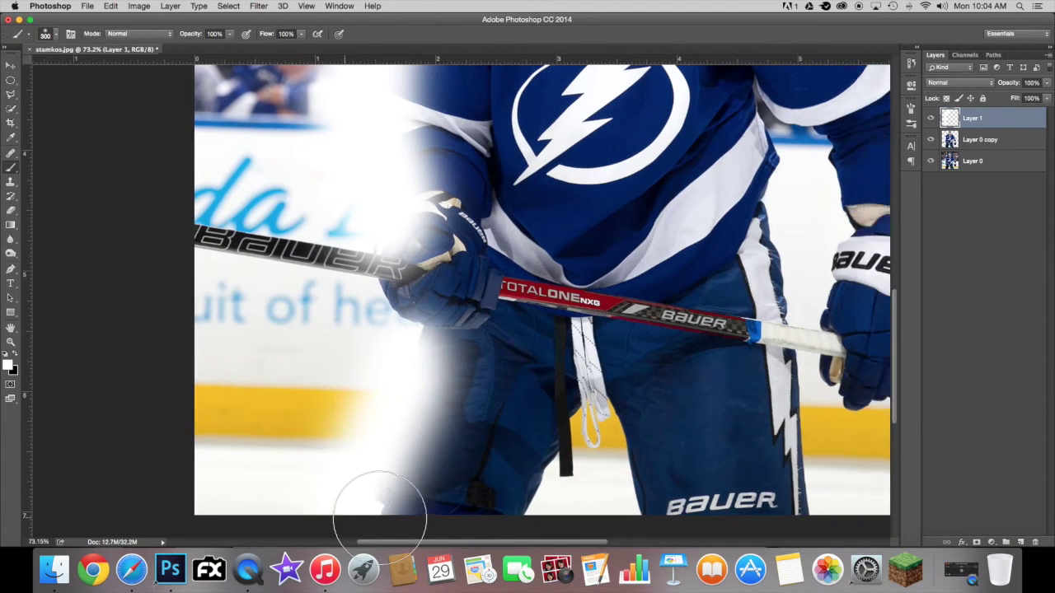
Paint soft white along the opposite outline, from the helmet over the shoulder and the number 9 sleeve to the outer Bauer glove.
scroll(377, 506, "up", 10)
mouse_move(360, 260)
left_mouse_down()
mouse_move(308, 74)
mouse_move(239, 69)
mouse_move(340, 149)
mouse_move(371, 272)
mouse_move(506, 345)
mouse_move(616, 496)
mouse_move(537, 360)
mouse_move(506, 333)
mouse_move(593, 478)
left_mouse_up()
scroll(594, 478, "down", 2)
scroll(591, 474, "down", 5)
scroll(592, 474, "right", 2)
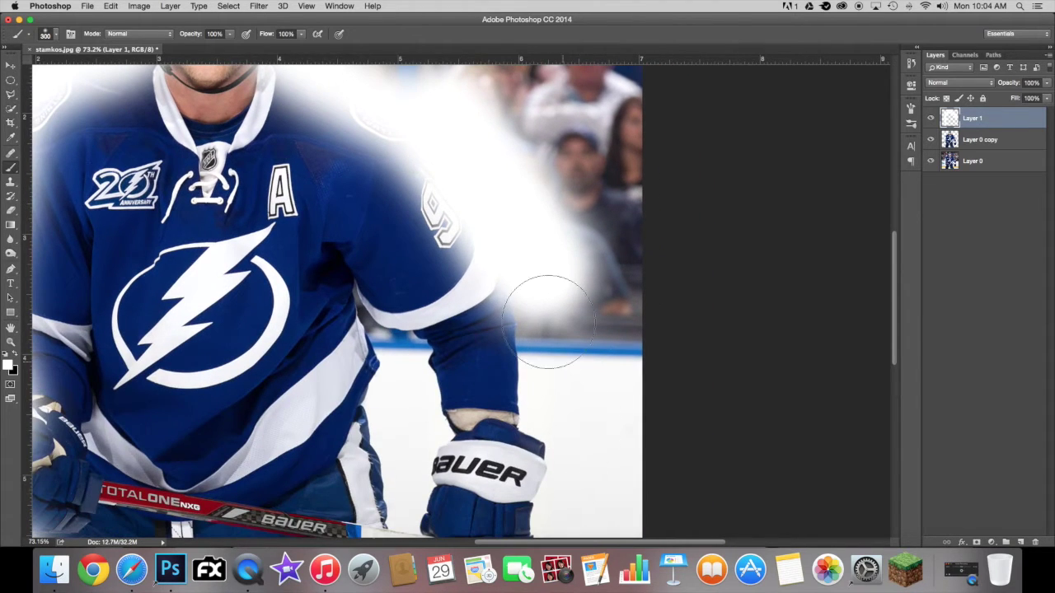
mouse_move(485, 189)
left_mouse_down()
mouse_move(525, 240)
mouse_move(572, 494)
left_mouse_up()
scroll(572, 495, "down", 4)
scroll(572, 494, "left", 1)
left_click_drag(552, 280, 547, 431)
scroll(546, 431, "down", 2)
Reduce the brush to 150 px and paint white along the striped pants edge and the torso beside the arm gap.
key("bracketleft")
key("bracketleft")
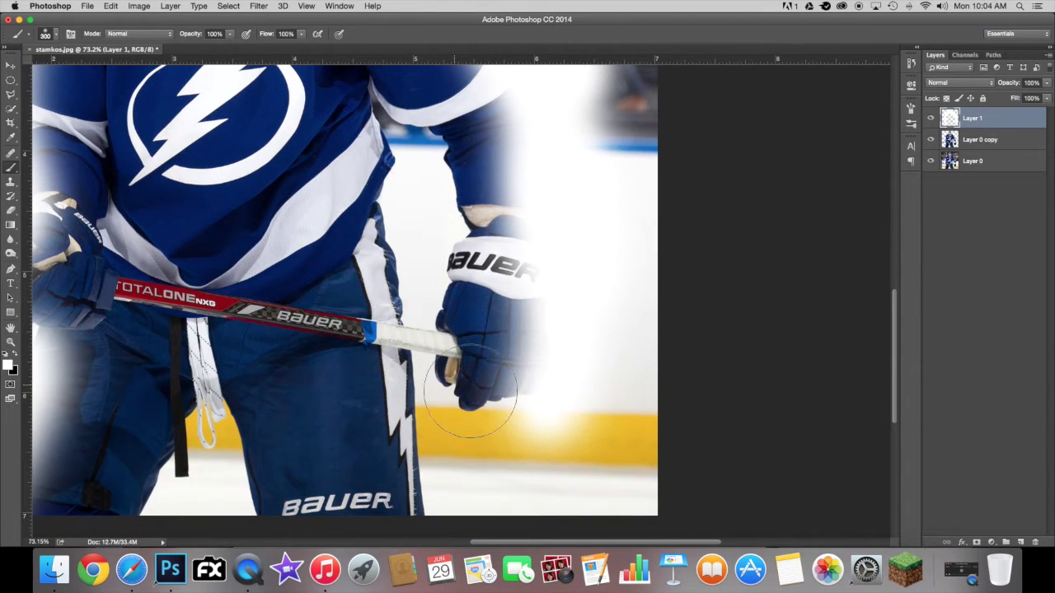
key("bracketleft")
key("bracketleft")
left_click_drag(407, 375, 427, 520)
scroll(437, 511, "up", 5)
mouse_move(414, 410)
left_mouse_down()
mouse_move(398, 232)
mouse_move(412, 263)
left_mouse_up()
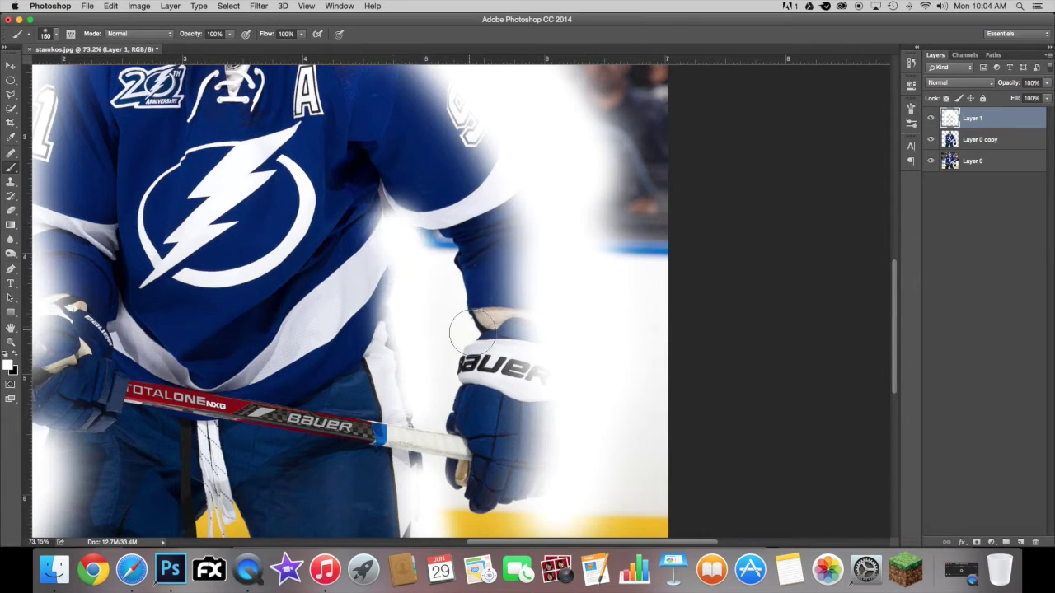
key("super+minus")
scroll(361, 192, "down", 1)
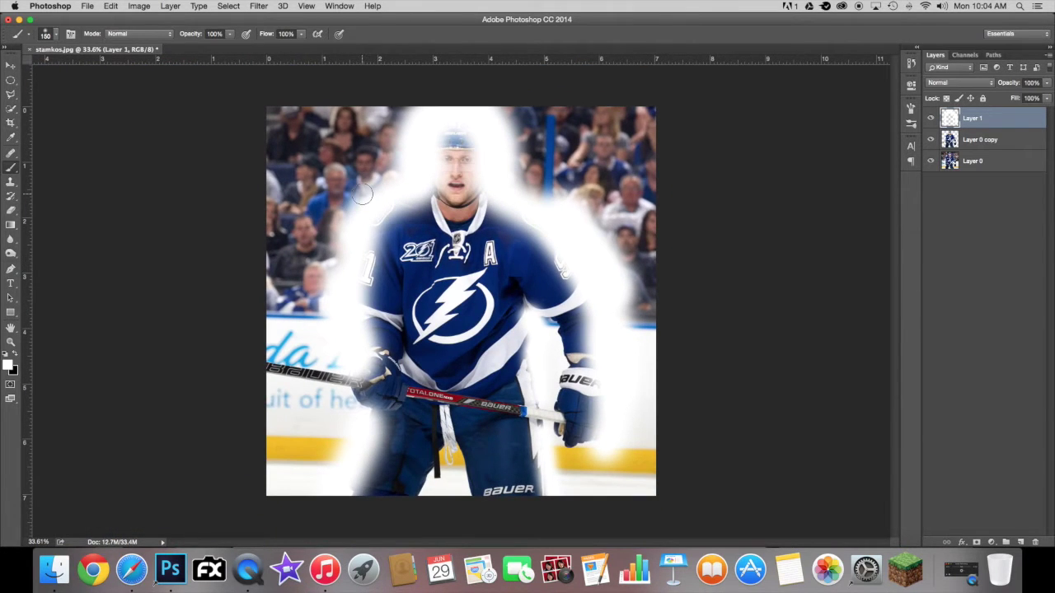
scroll(362, 195, "up", 2)
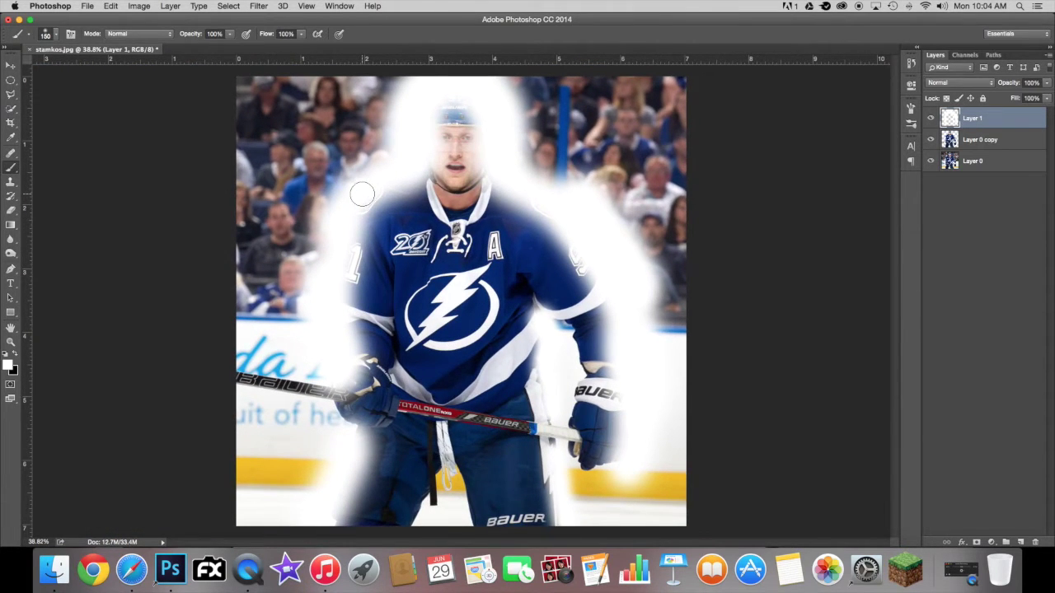
Clip the white-painted Layer 1 to the player cut-out with a clipping mask.
left_click(973, 144)
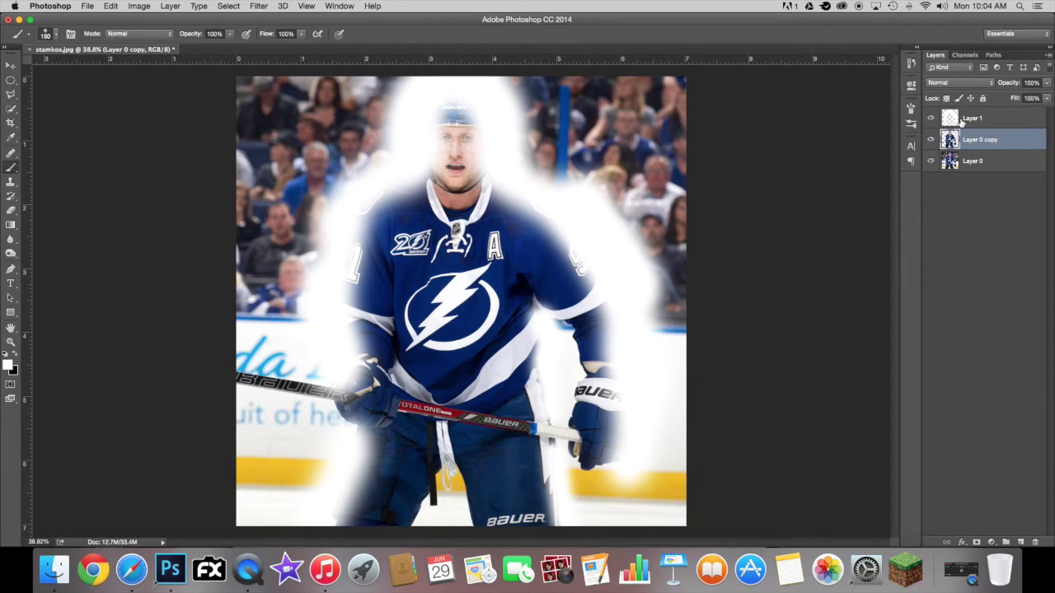
left_click(989, 119)
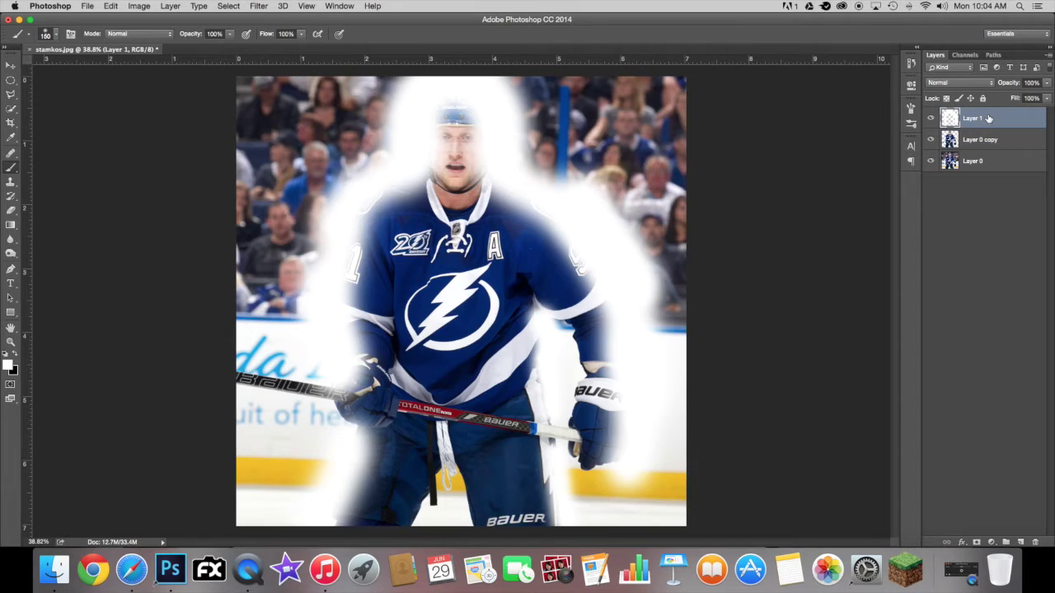
right_click(989, 119)
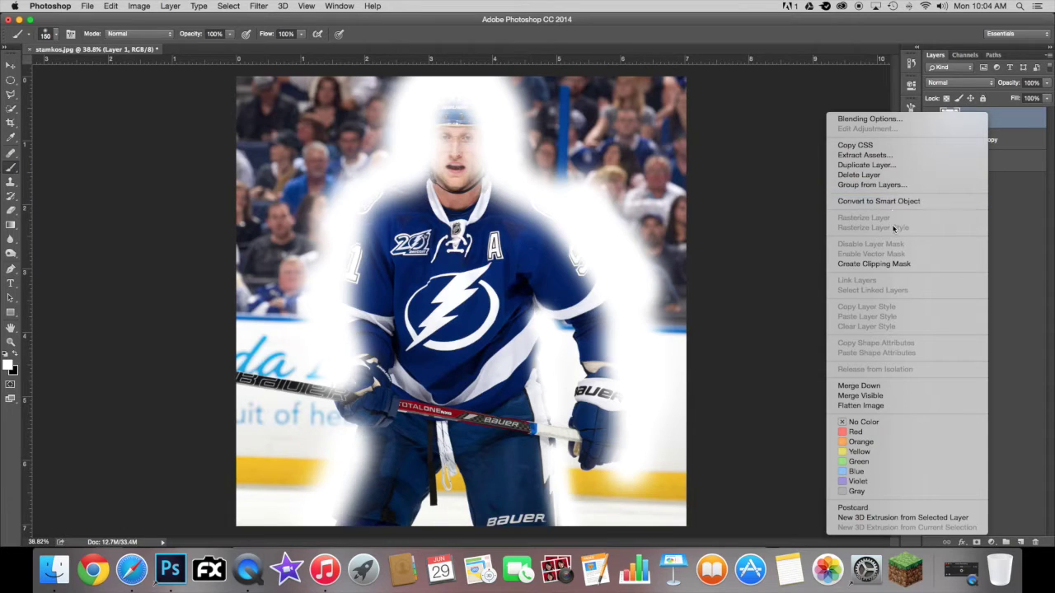
left_click(893, 277)
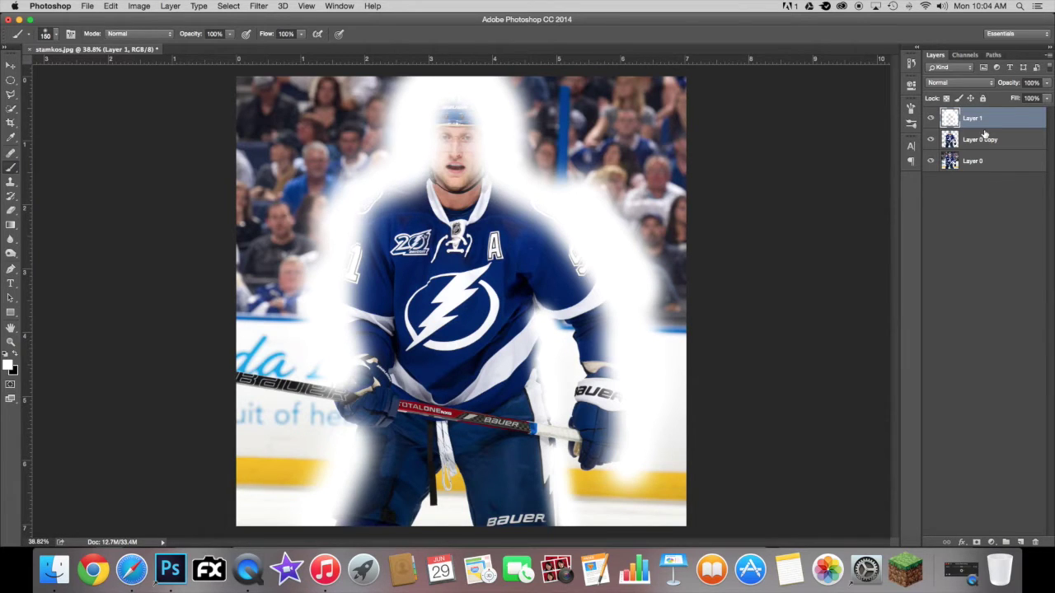
right_click(983, 128)
left_click(901, 272)
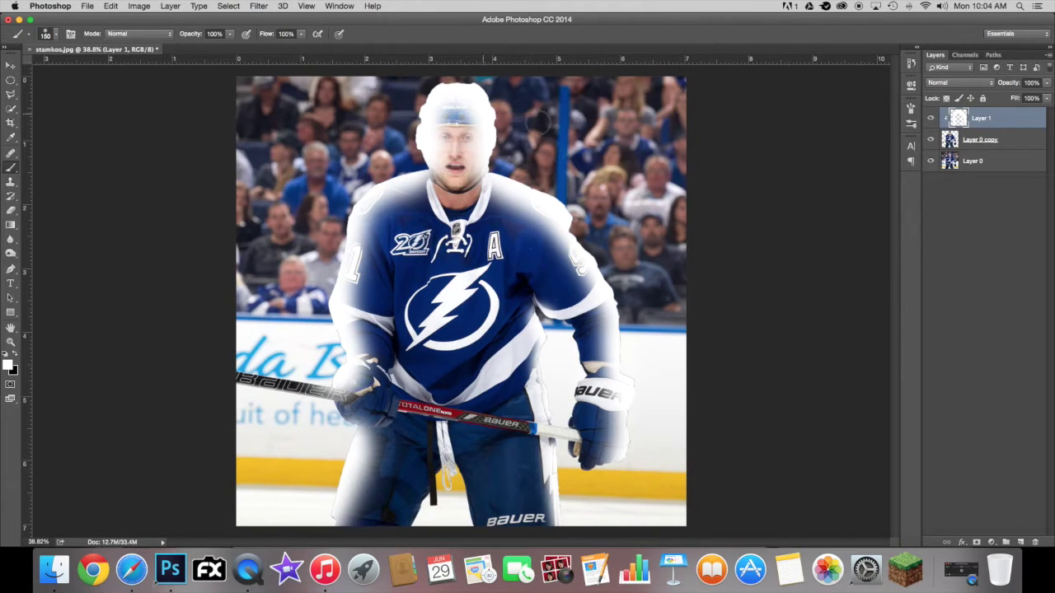
Set Layer 1's blend mode to Soft Light and compare the player with the layer hidden and shown.
left_click(959, 84)
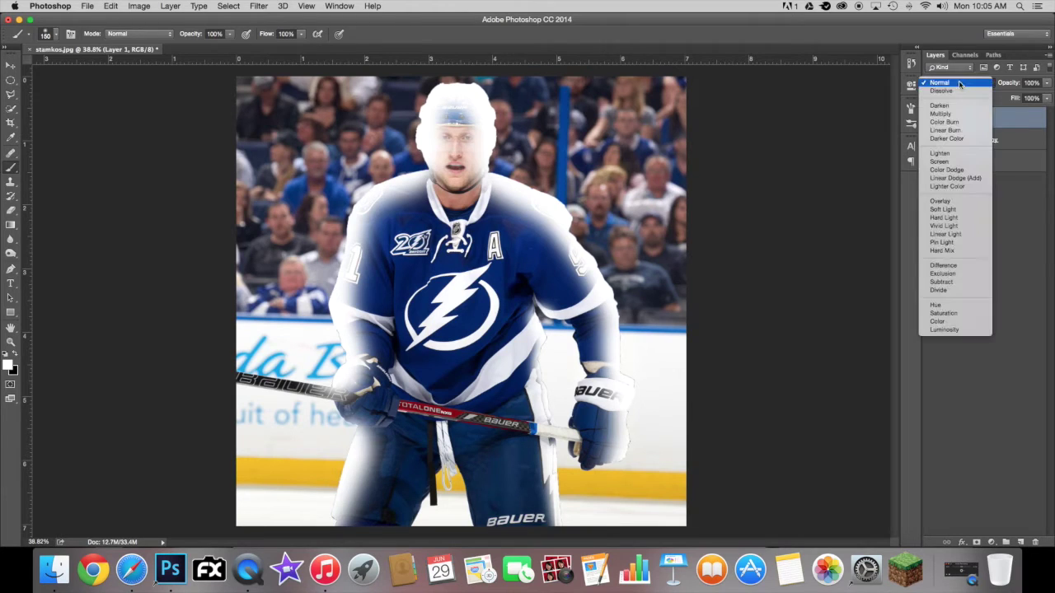
left_click(977, 211)
left_click(931, 118)
left_click(932, 118)
left_click(931, 117)
left_click(931, 116)
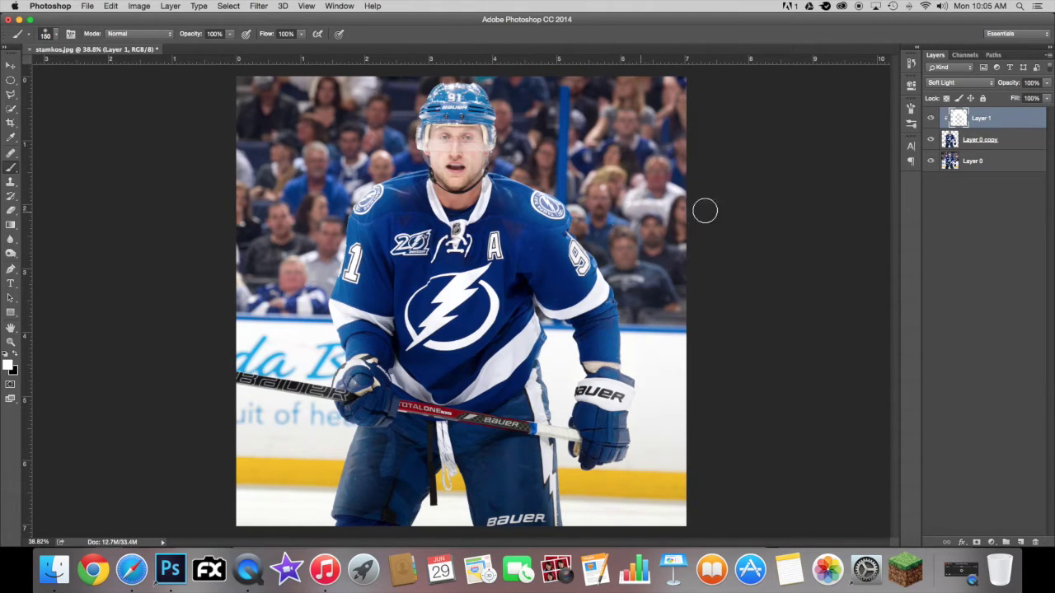
Add a new layer and paint soft black over the player's lower face, torso, legs, inner arm and glove, enlarging the brush to 300 px.
left_click(1022, 542)
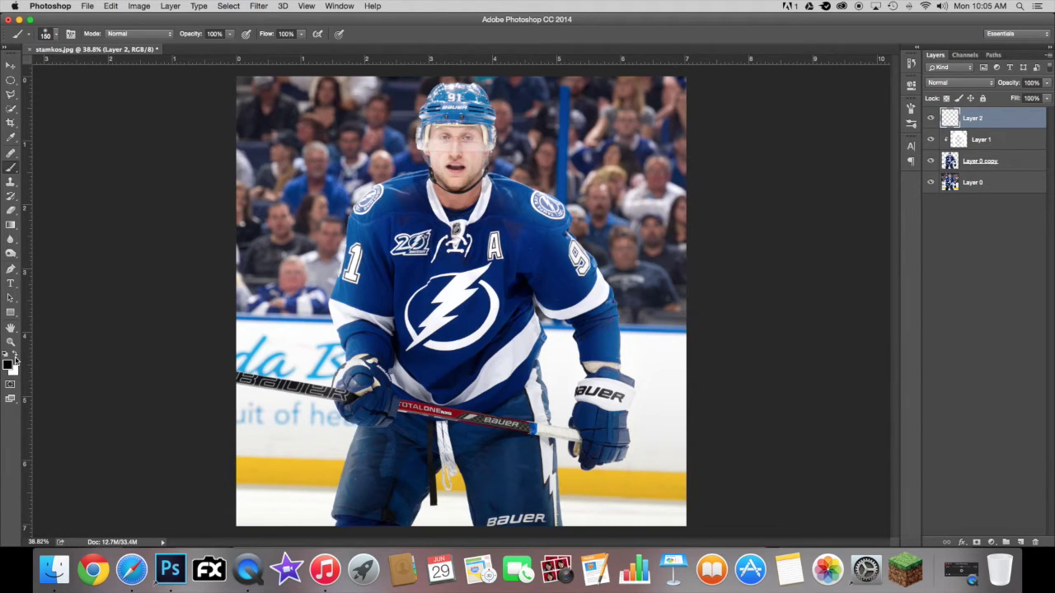
scroll(243, 170, "up", 2)
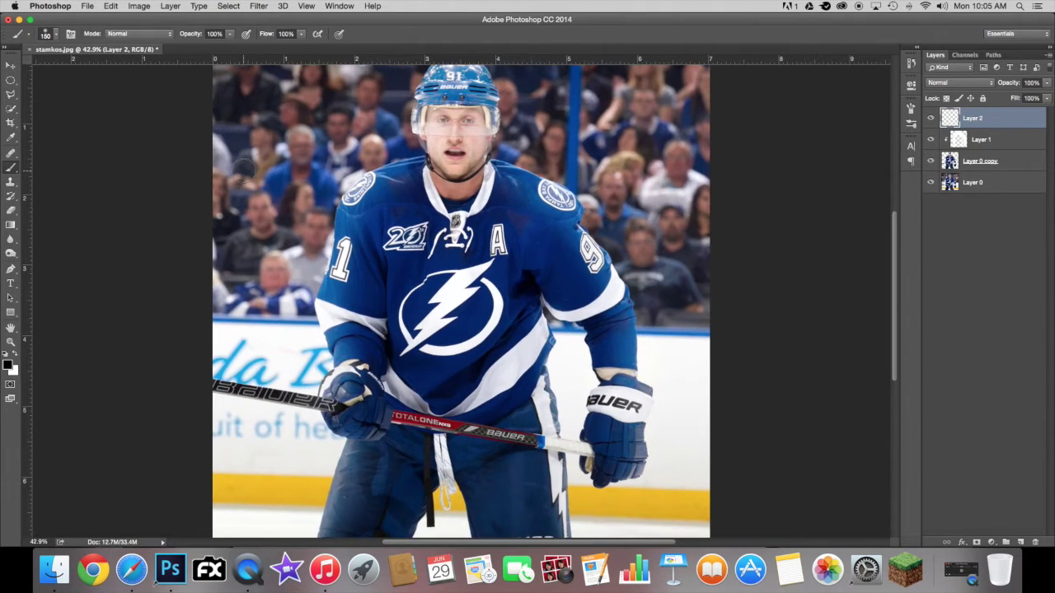
key("bracketright")
key("bracketright")
mouse_move(458, 147)
left_mouse_down()
mouse_move(447, 156)
mouse_move(452, 186)
mouse_move(452, 165)
mouse_move(465, 173)
mouse_move(459, 160)
mouse_move(454, 199)
mouse_move(424, 216)
mouse_move(377, 278)
mouse_move(404, 508)
mouse_move(426, 454)
mouse_move(502, 518)
mouse_move(513, 447)
mouse_move(519, 500)
mouse_move(429, 385)
mouse_move(447, 235)
mouse_move(448, 324)
mouse_move(483, 393)
mouse_move(497, 219)
mouse_move(587, 297)
left_mouse_up()
key("bracketright")
key("bracketright")
mouse_move(603, 471)
left_mouse_down()
mouse_move(597, 345)
mouse_move(583, 312)
mouse_move(549, 288)
left_mouse_up()
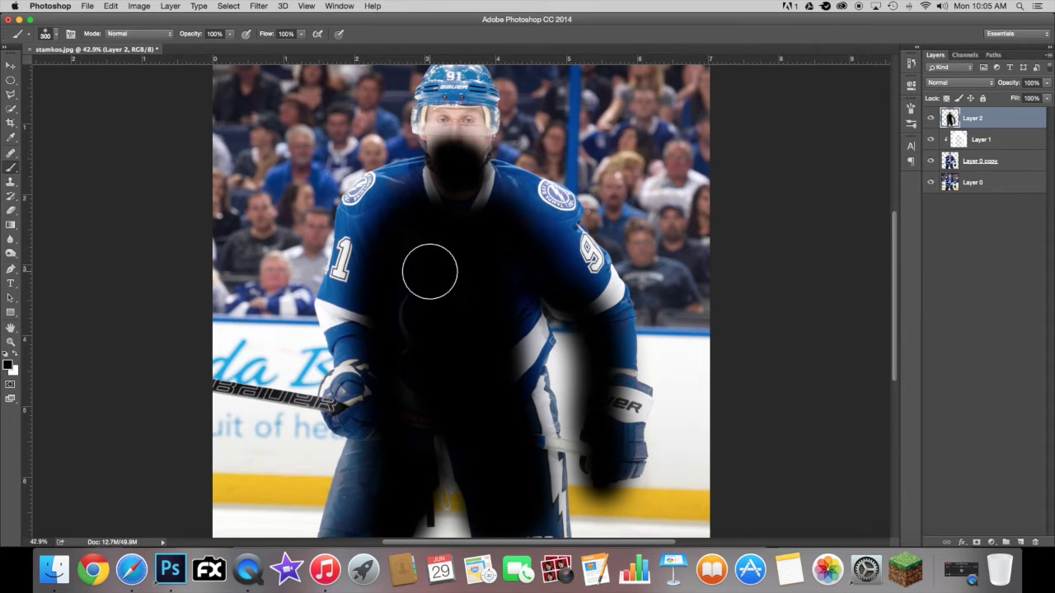
scroll(426, 268, "down", 3)
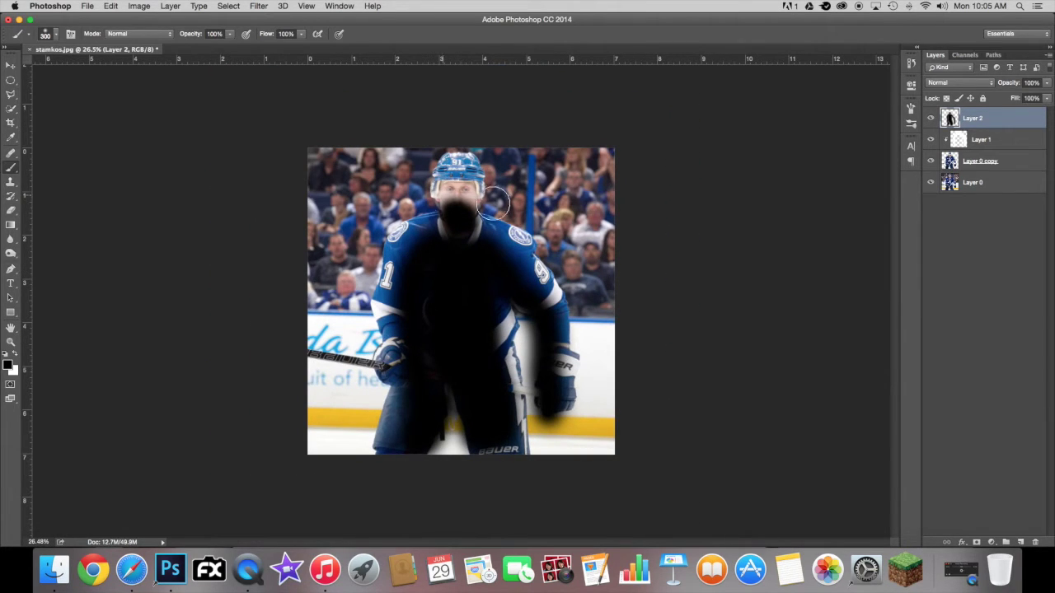
Clip the black-painted Layer 2 to the player cut-out with a clipping mask.
left_click(947, 81)
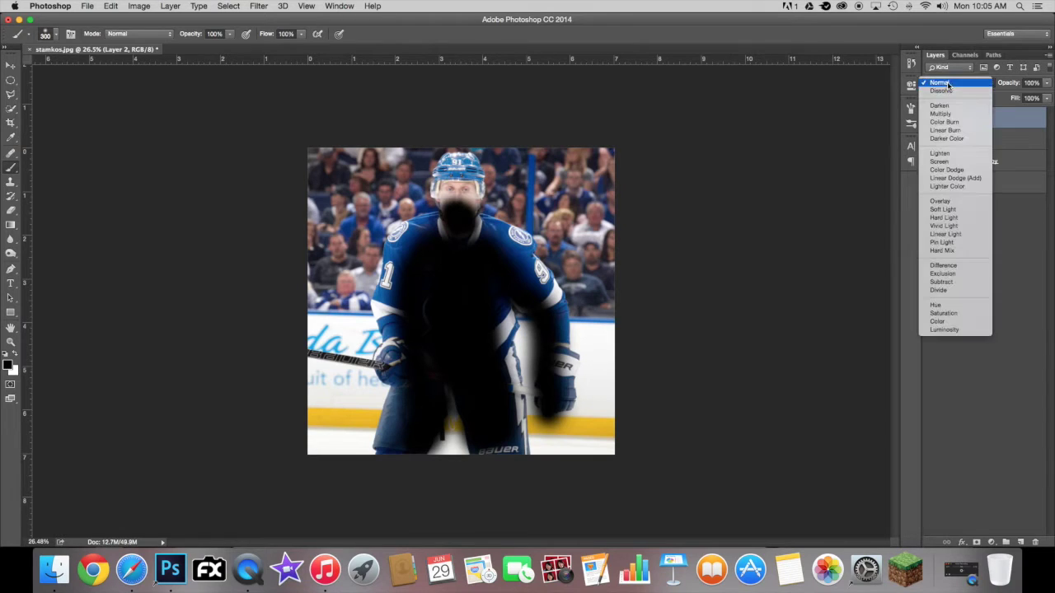
left_click(1034, 123)
right_click(1034, 123)
left_click(930, 272)
scroll(637, 294, "up", 2)
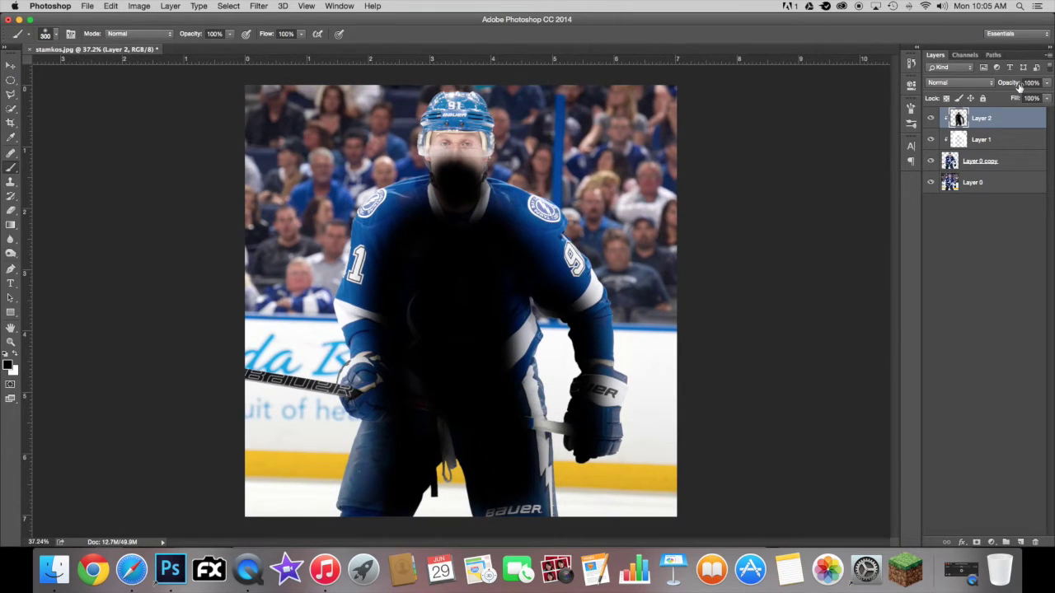
Try the Soft Light blend mode on Layer 2 and set it back to Normal.
left_click(976, 86)
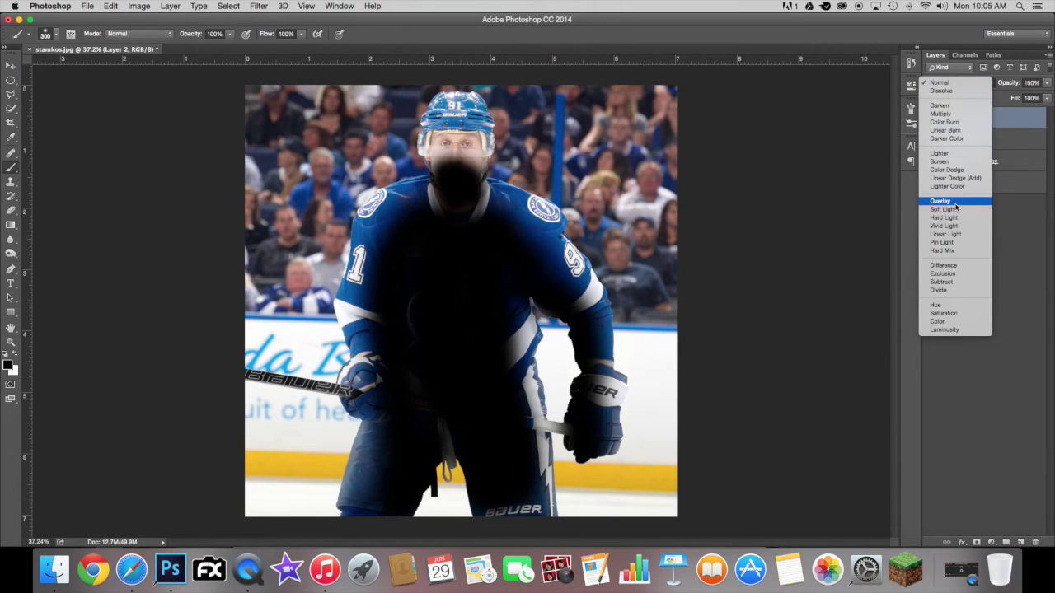
left_click(956, 212)
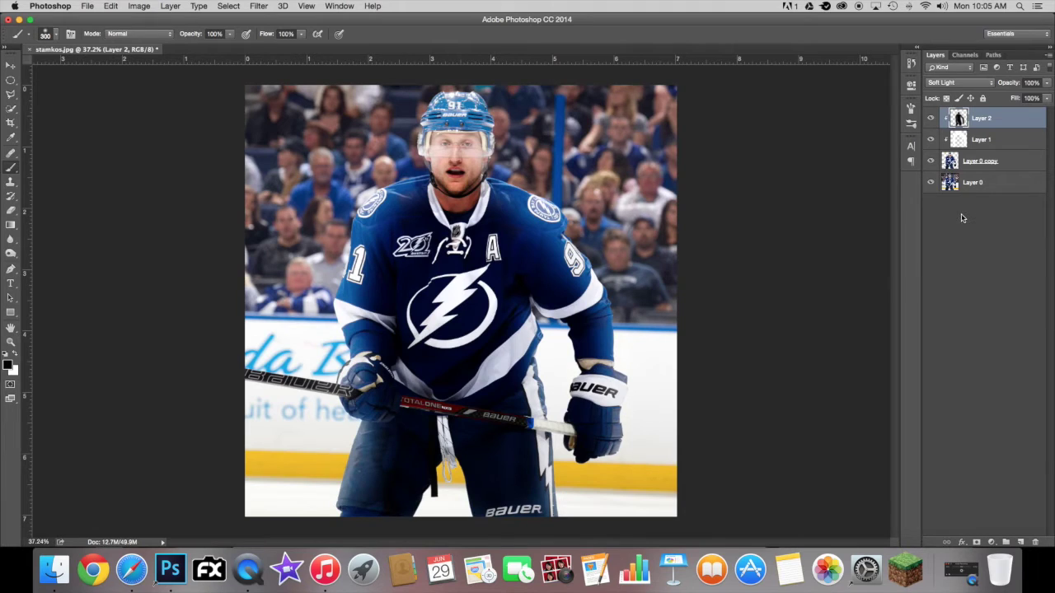
left_click(965, 84)
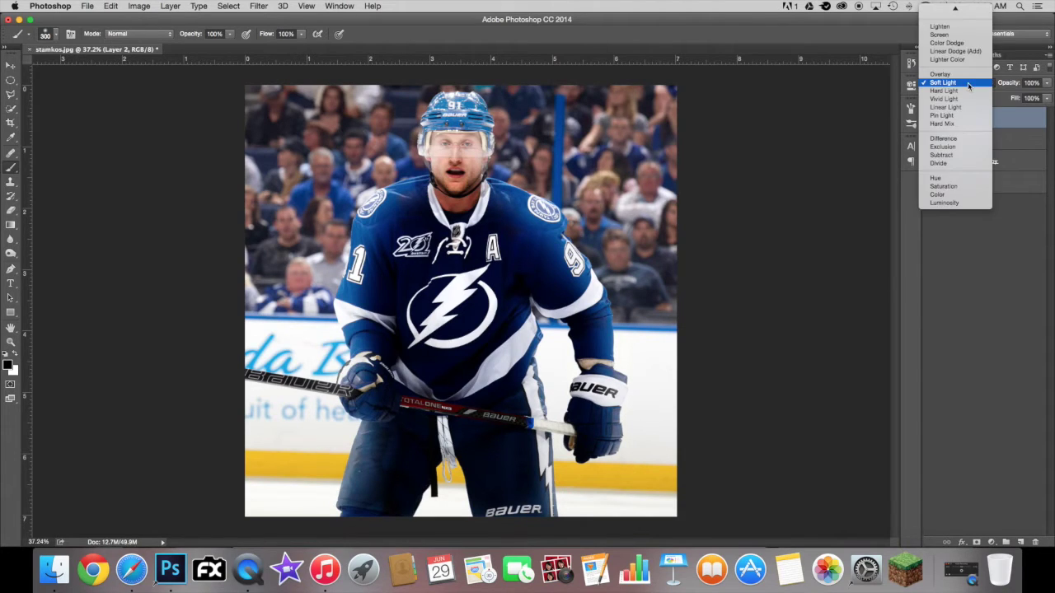
left_click(950, 10)
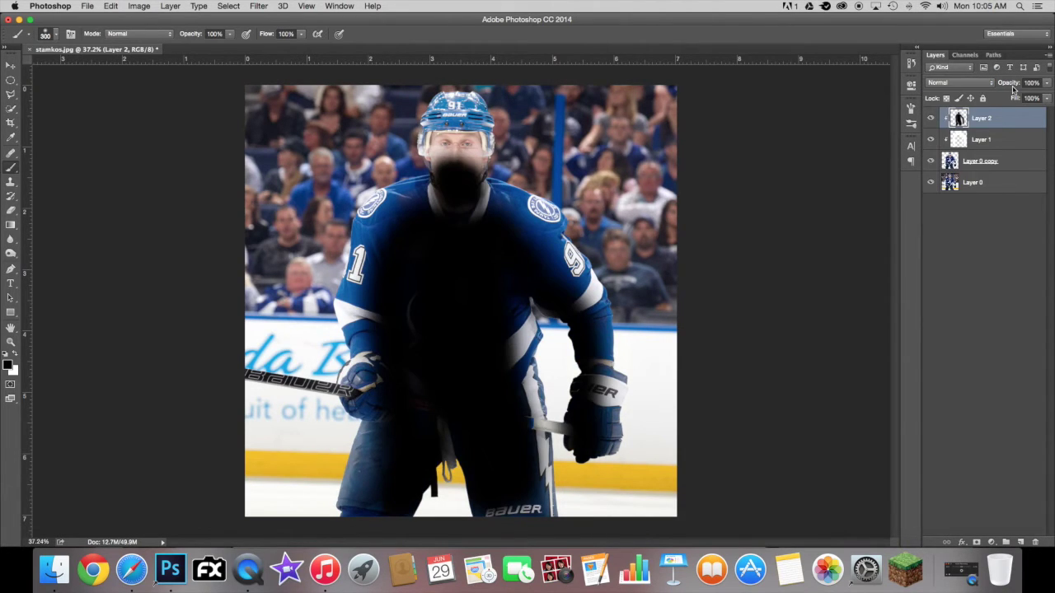
Reduce Layer 2 to 50% opacity and 50% fill, comparing the player with the layer hidden and shown.
left_click_drag(992, 88, 986, 89)
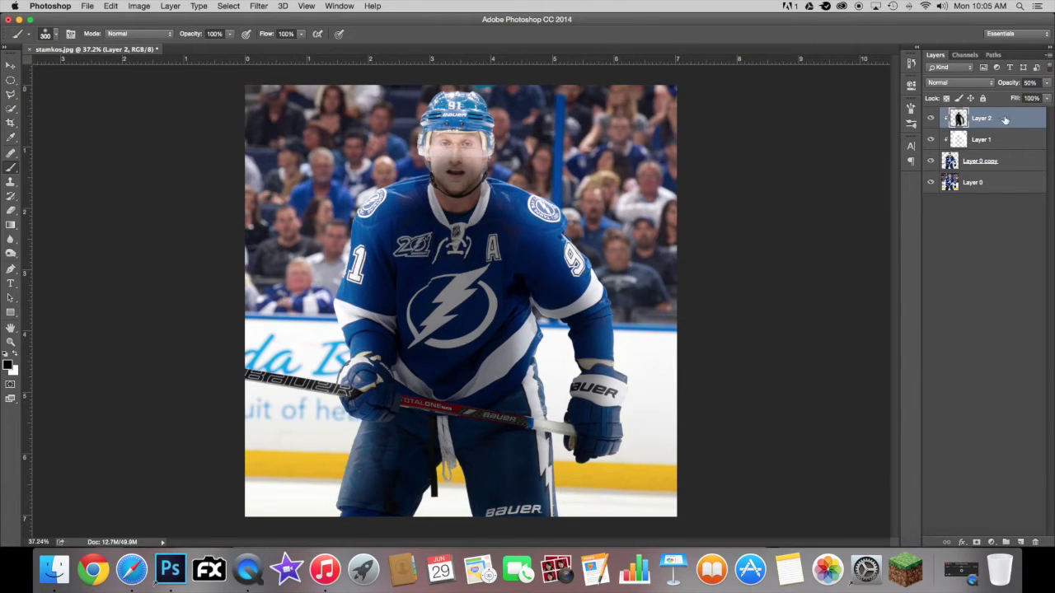
left_click_drag(1000, 100, 990, 110)
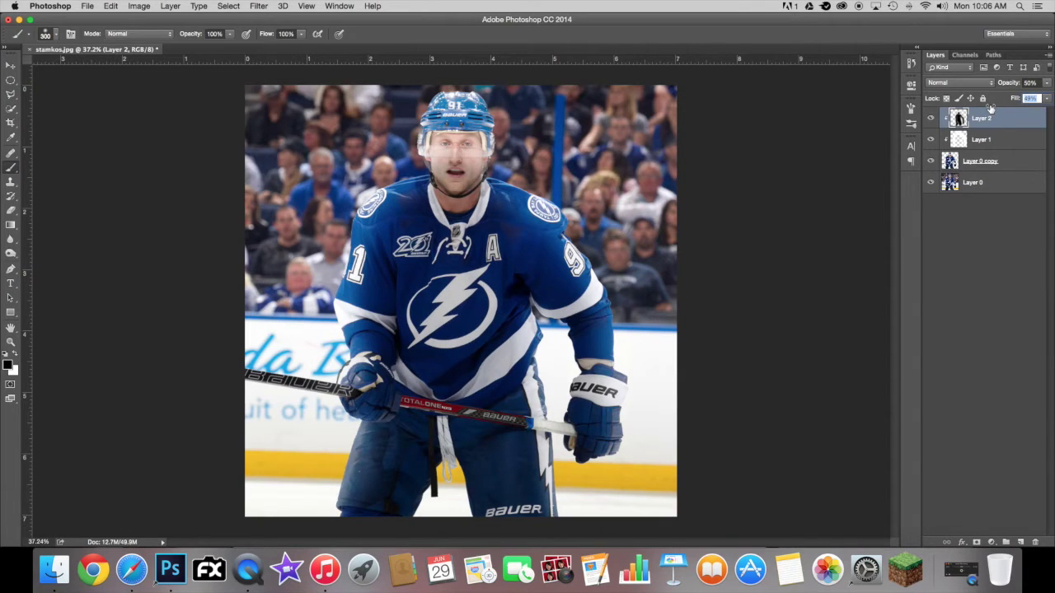
left_click(933, 117)
left_click(933, 116)
Add a layer mask to Layer 2 and paint black on it over the player's face to remove the shadow there.
scroll(544, 267, "up", 6)
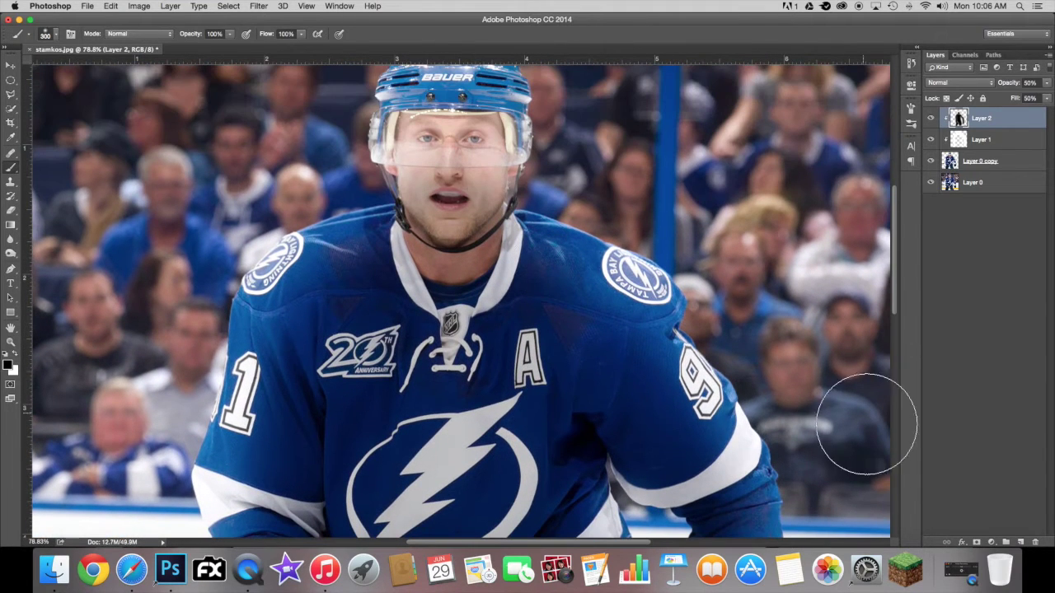
left_click(978, 542)
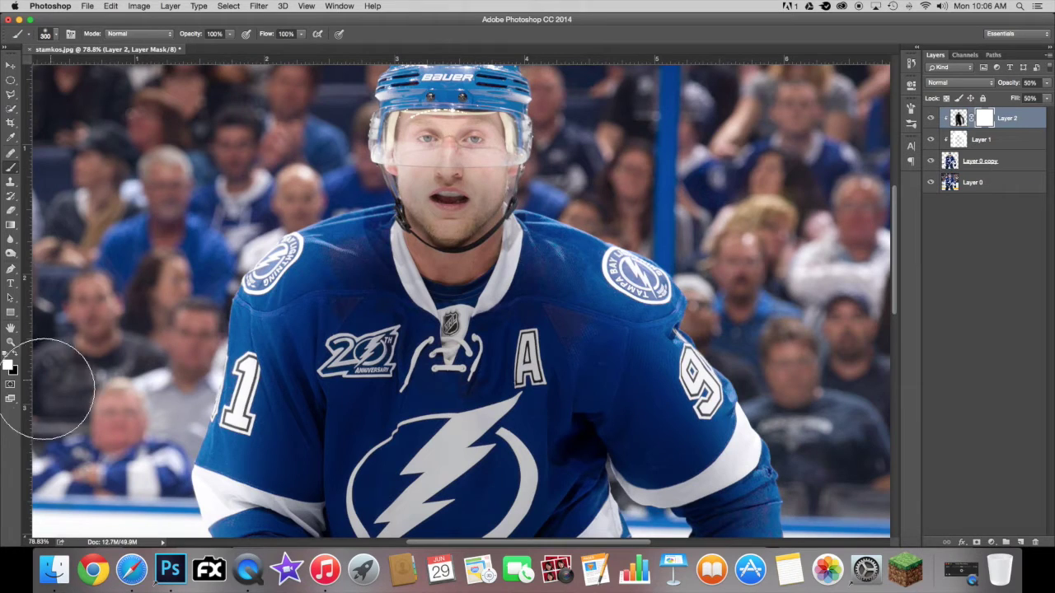
left_click(15, 355)
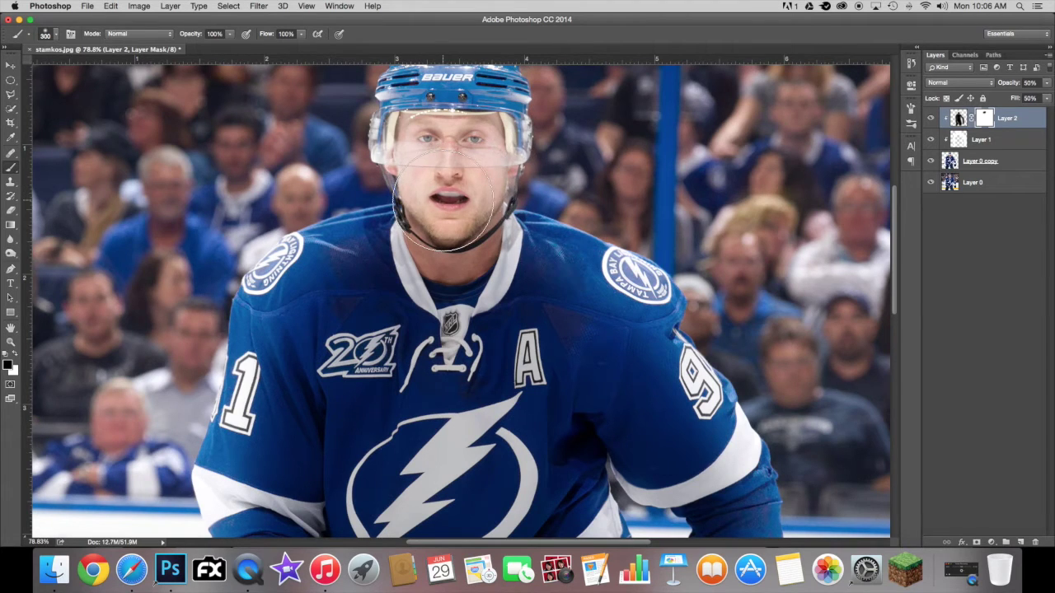
Paint black on Layer 2's mask around the striped hip of the pants and the glove at the stick's white end.
scroll(437, 200, "down", 5)
scroll(437, 200, "left", 1)
scroll(443, 199, "down", 1)
scroll(442, 200, "right", 1)
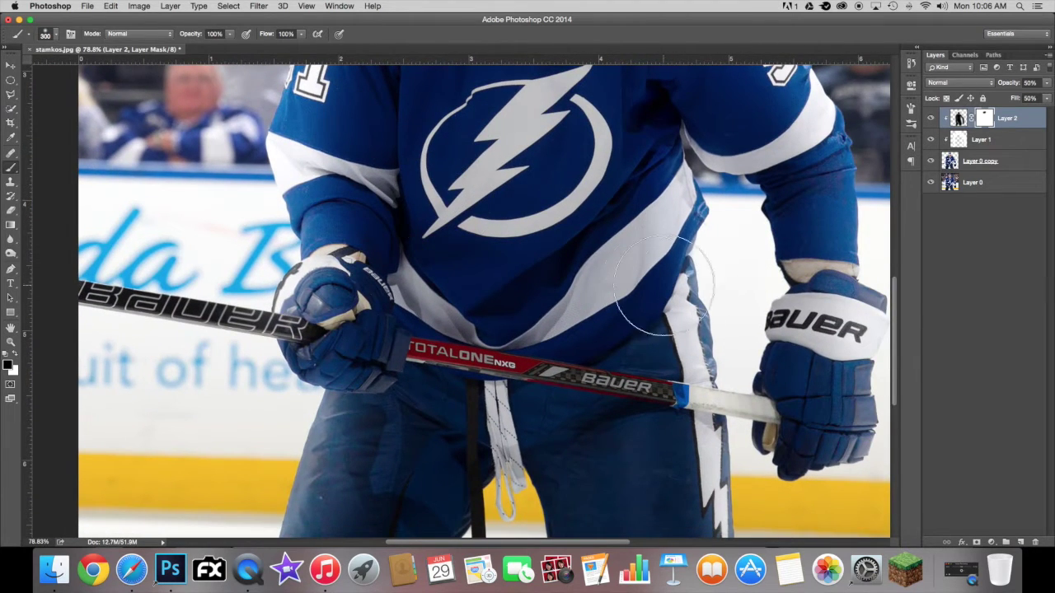
scroll(723, 435, "down", 5)
scroll(722, 435, "right", 1)
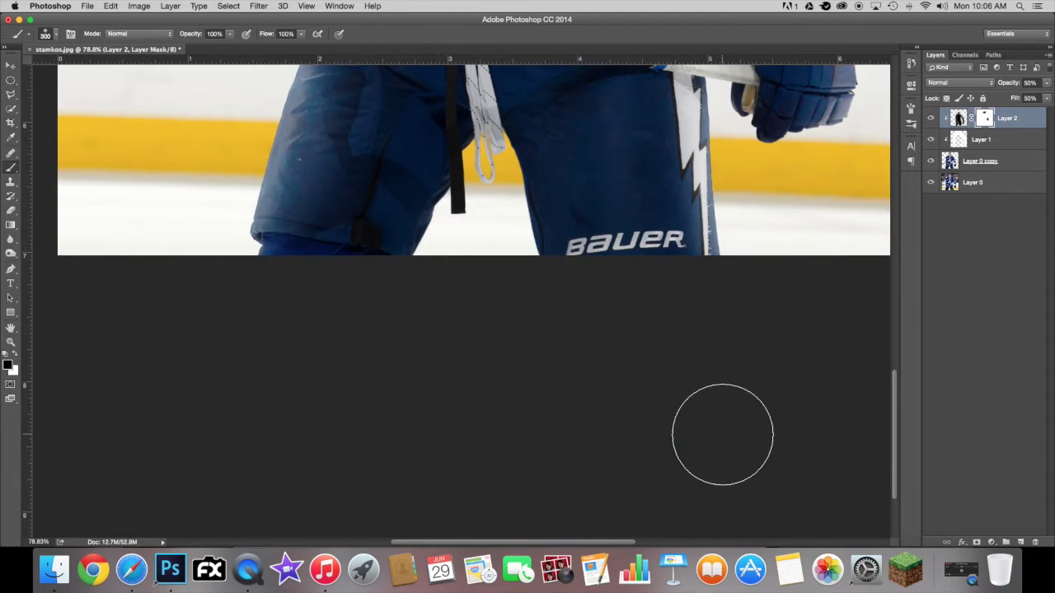
scroll(721, 210, "up", 5)
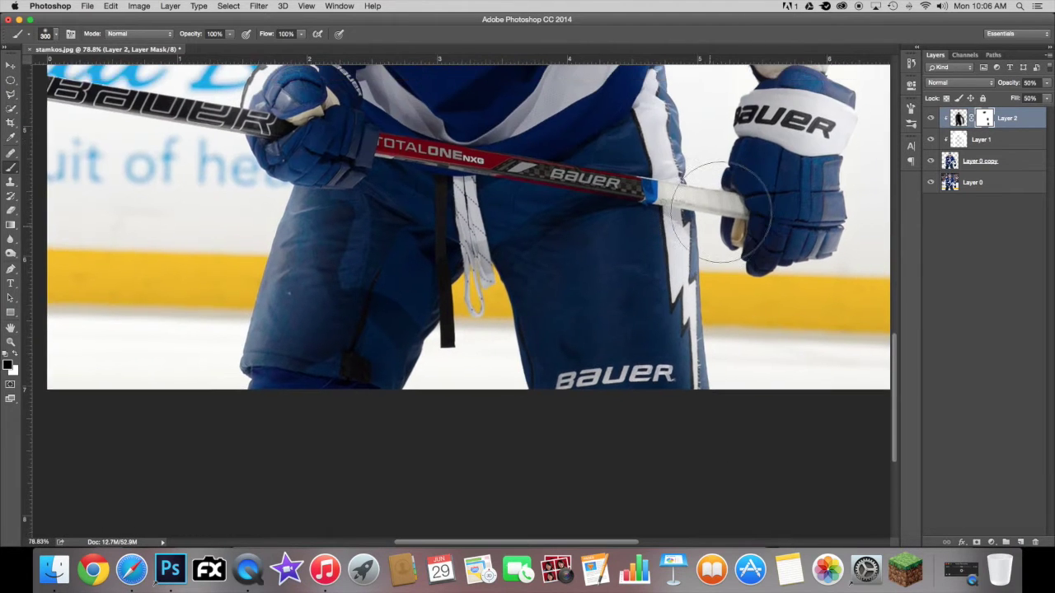
scroll(709, 206, "down", 3)
scroll(715, 227, "down", 3)
scroll(715, 228, "up", 2)
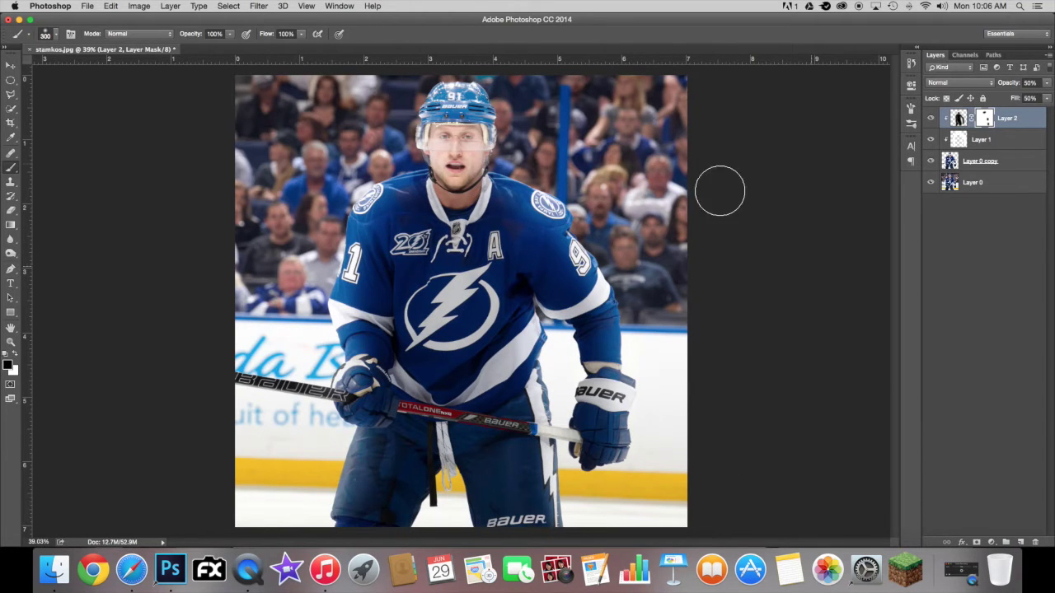
scroll(384, 151, "down", 2)
scroll(384, 151, "up", 3)
scroll(384, 151, "down", 2)
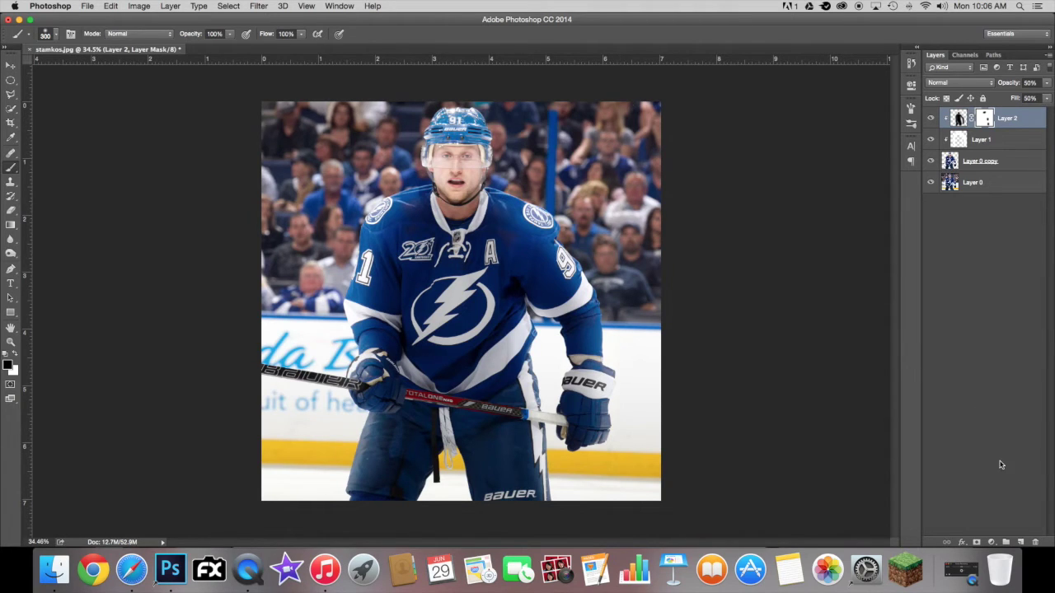
Add a new layer above Layer 2 and fill it with black at 100% opacity in Normal mode.
left_click(1021, 541)
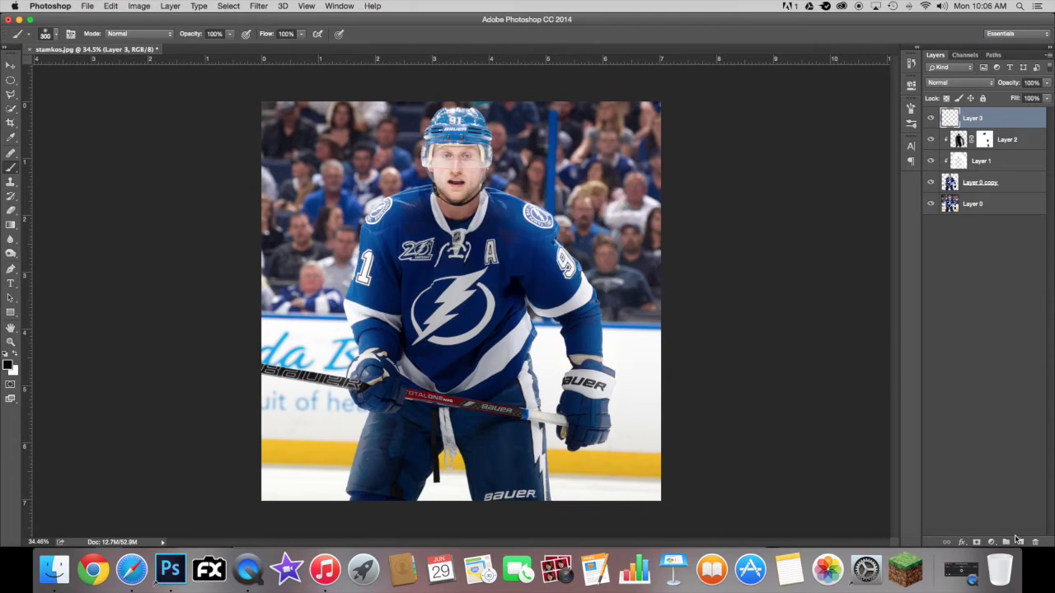
key("shift+F5")
left_click(569, 214)
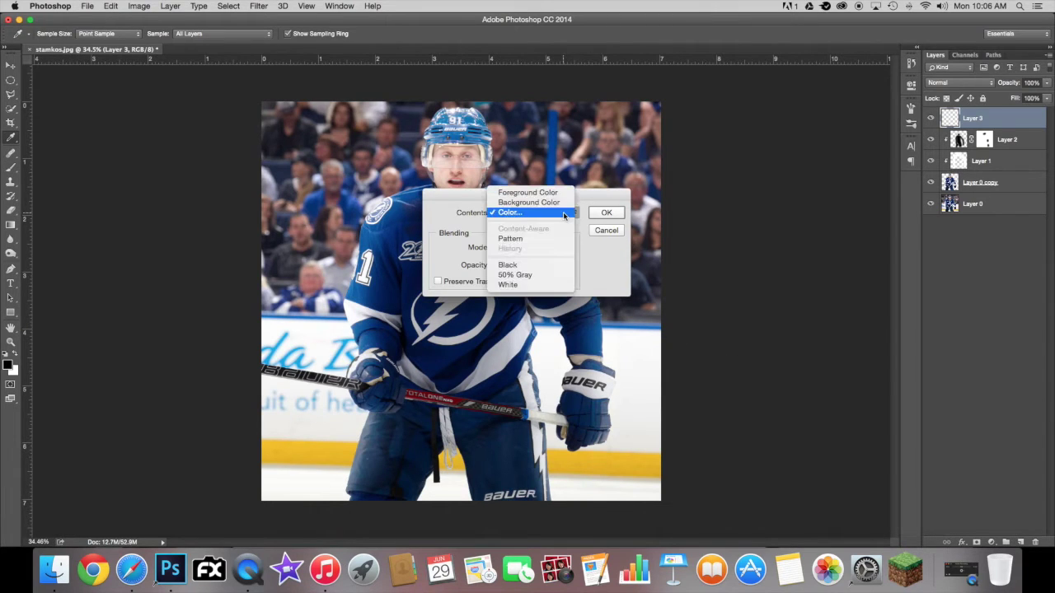
left_click(538, 263)
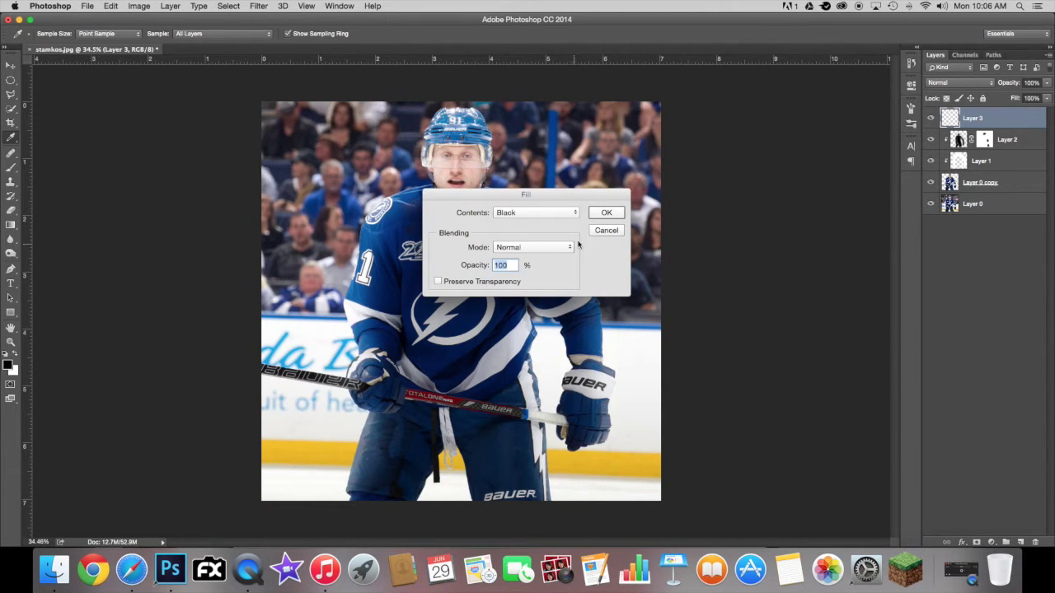
left_click(605, 213)
key("b")
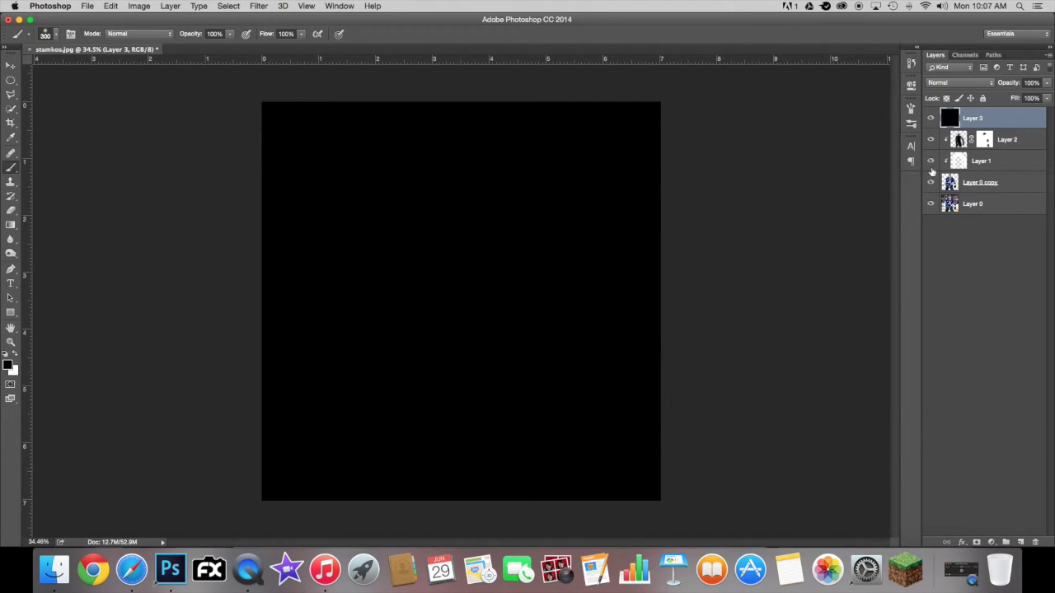
Add a layer mask to the black Layer 3 and enlarge the soft brush to 700 px.
left_click(976, 542)
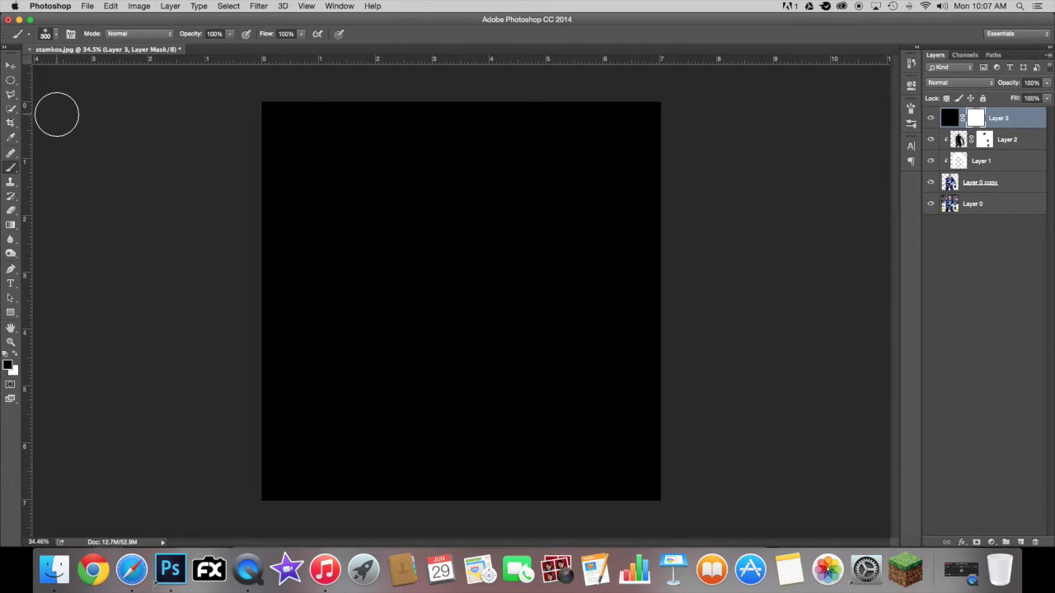
key("bracketright")
key("bracketright")
key("bracketright")
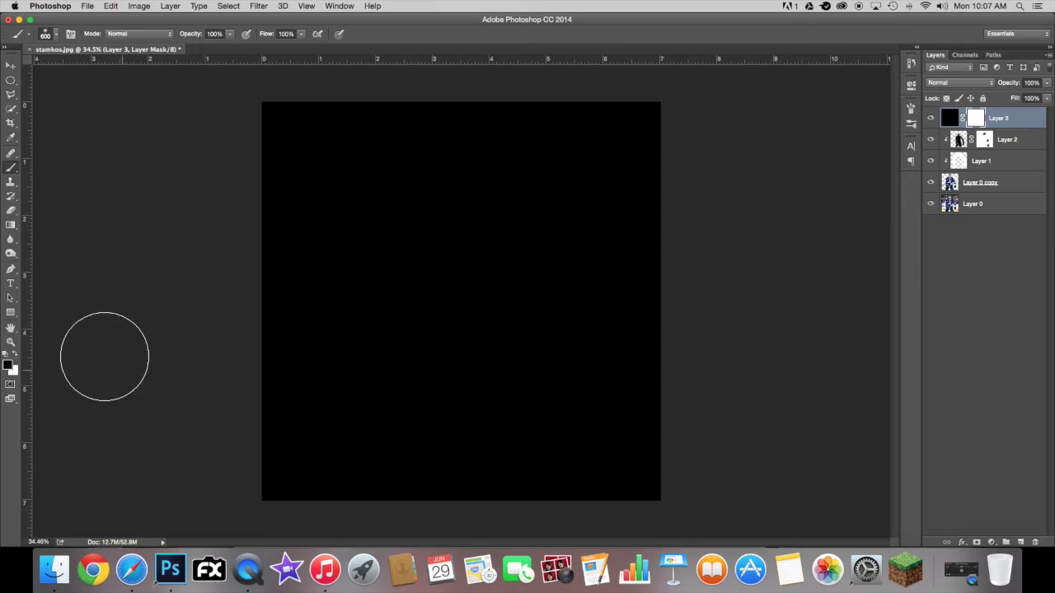
left_click(58, 37)
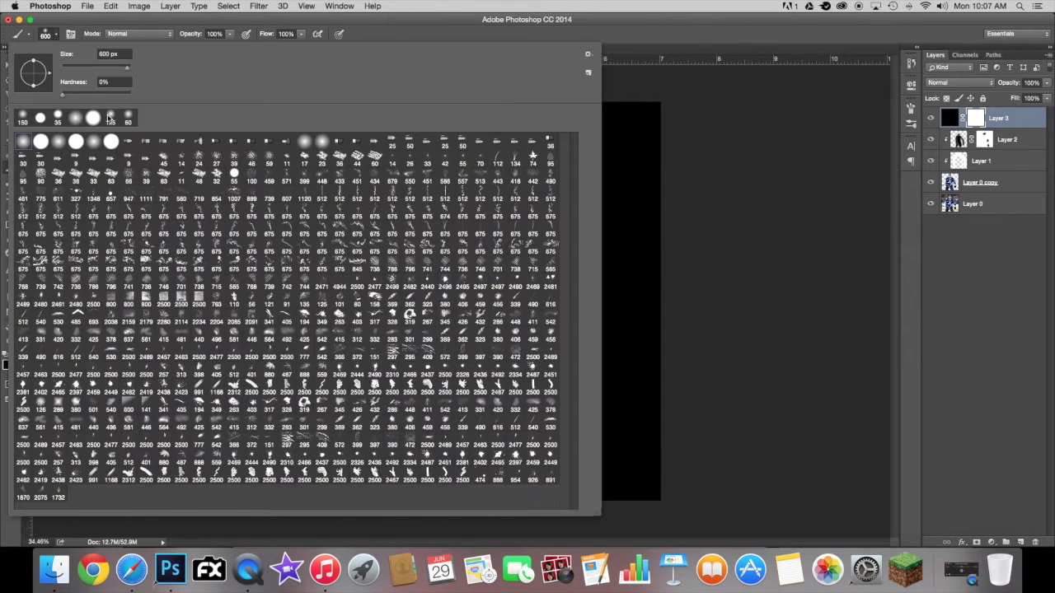
left_click(58, 38)
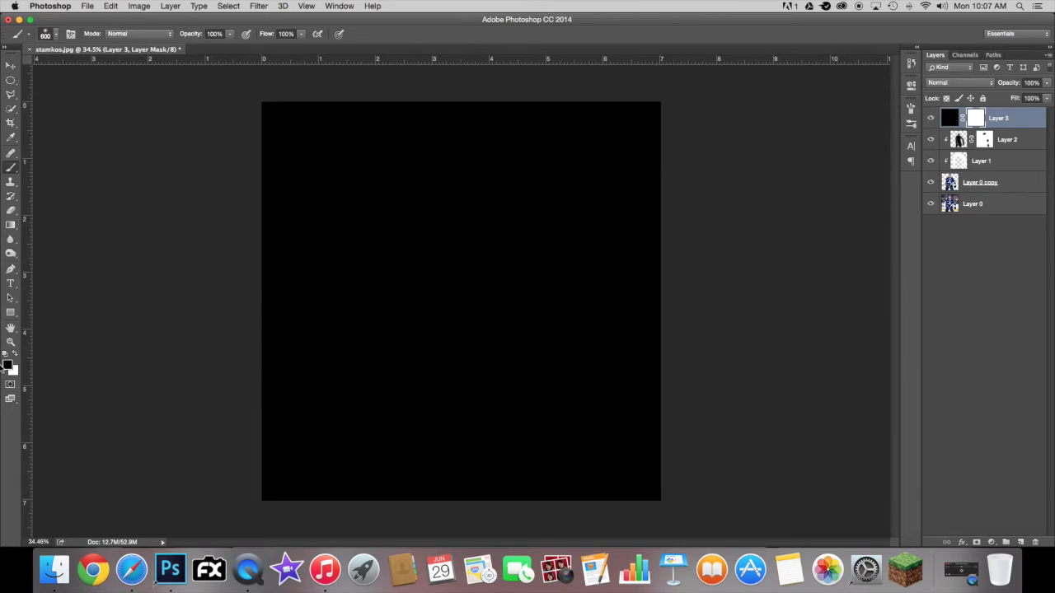
key("bracketright")
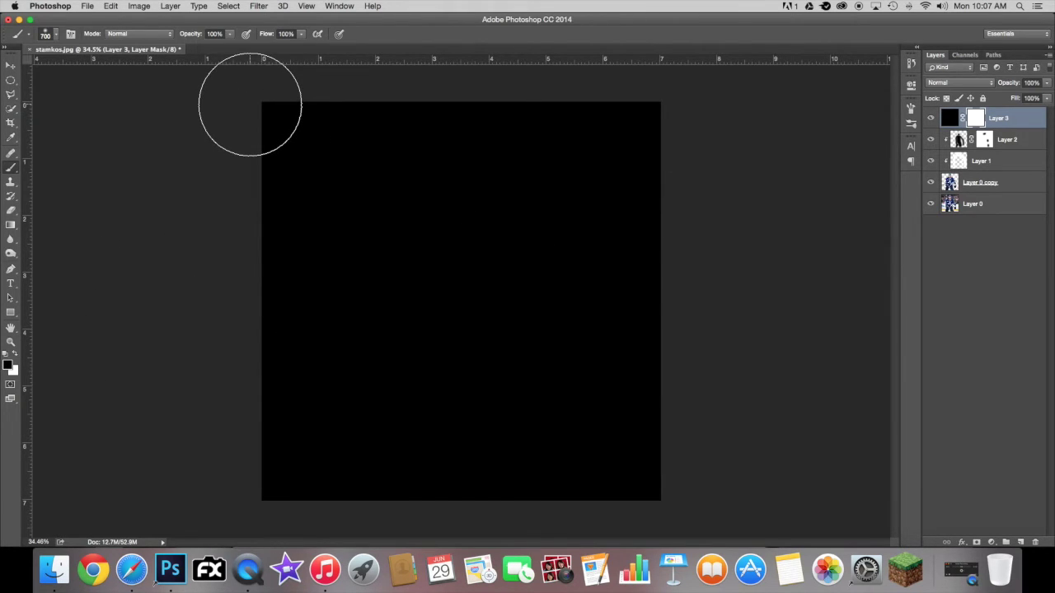
Paint black on Layer 3's mask to reveal the player's upper body and the crowd on both sides, undoing strokes that reach too low.
left_click_drag(250, 105, 447, 282)
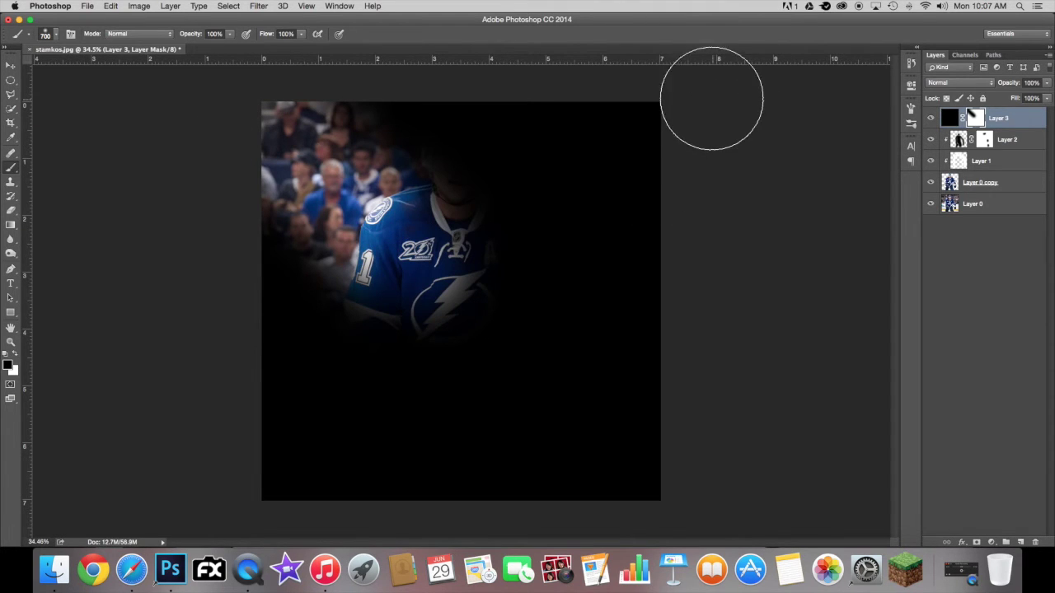
mouse_move(701, 95)
left_mouse_down()
mouse_move(443, 278)
mouse_move(448, 291)
left_mouse_up()
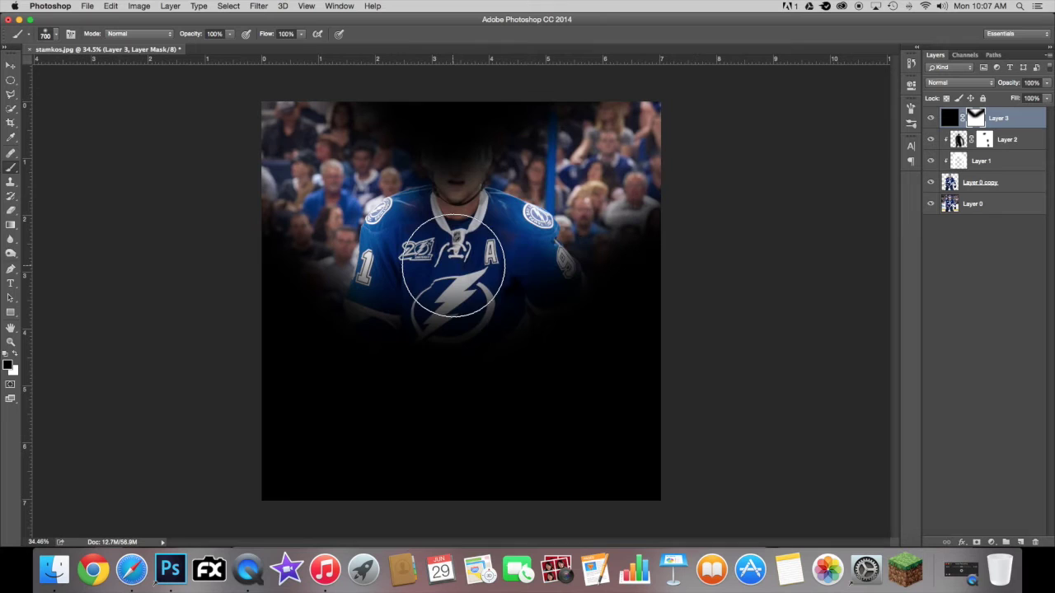
mouse_move(433, 214)
left_mouse_down()
mouse_move(349, 122)
mouse_move(403, 116)
mouse_move(463, 179)
mouse_move(569, 103)
mouse_move(370, 113)
left_mouse_up()
mouse_move(428, 322)
left_mouse_down()
mouse_move(426, 337)
mouse_move(253, 224)
mouse_move(236, 200)
left_mouse_up()
key("super+z")
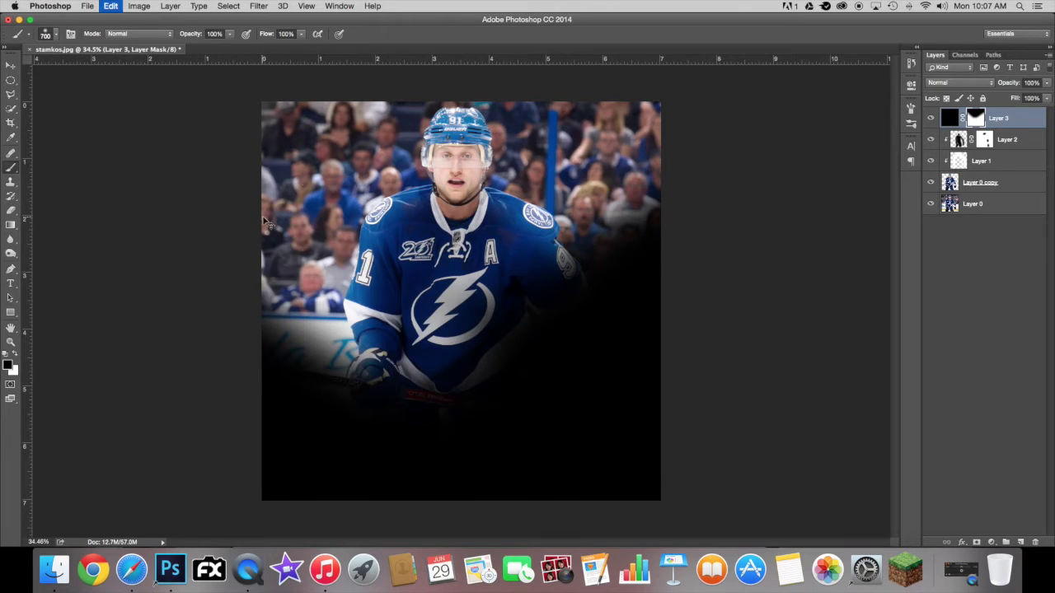
mouse_move(466, 313)
left_mouse_down()
mouse_move(422, 316)
mouse_move(351, 274)
mouse_move(272, 190)
left_mouse_up()
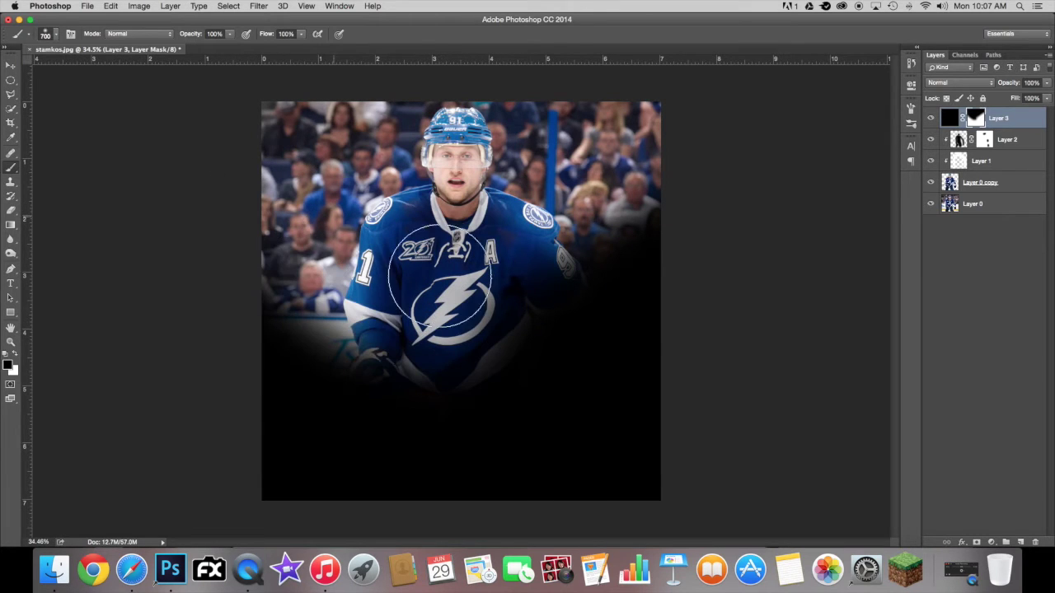
left_click_drag(461, 345, 689, 206)
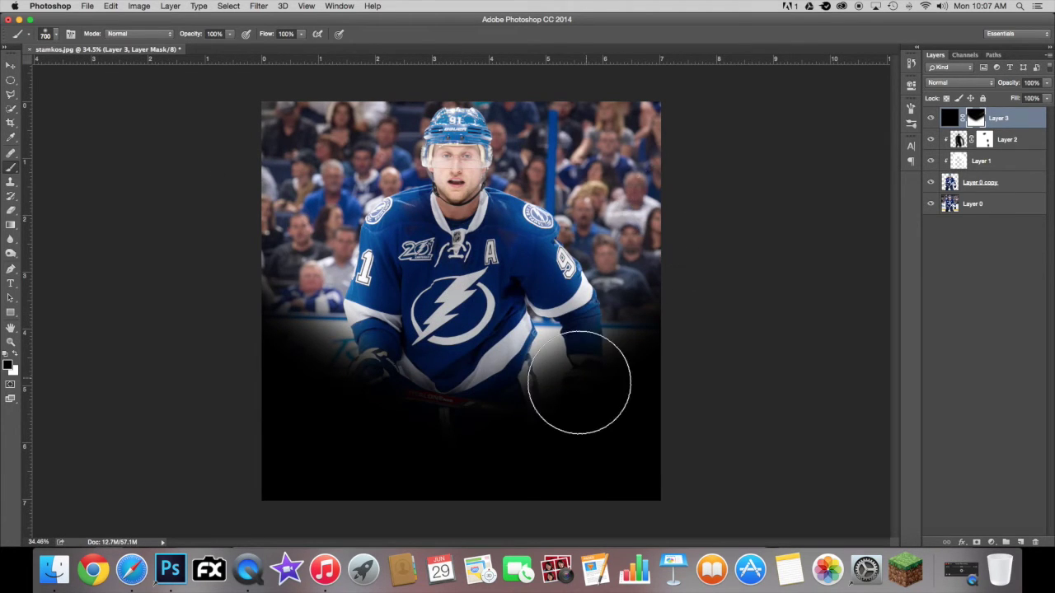
mouse_move(539, 406)
left_mouse_down()
mouse_move(605, 343)
mouse_move(664, 283)
left_mouse_up()
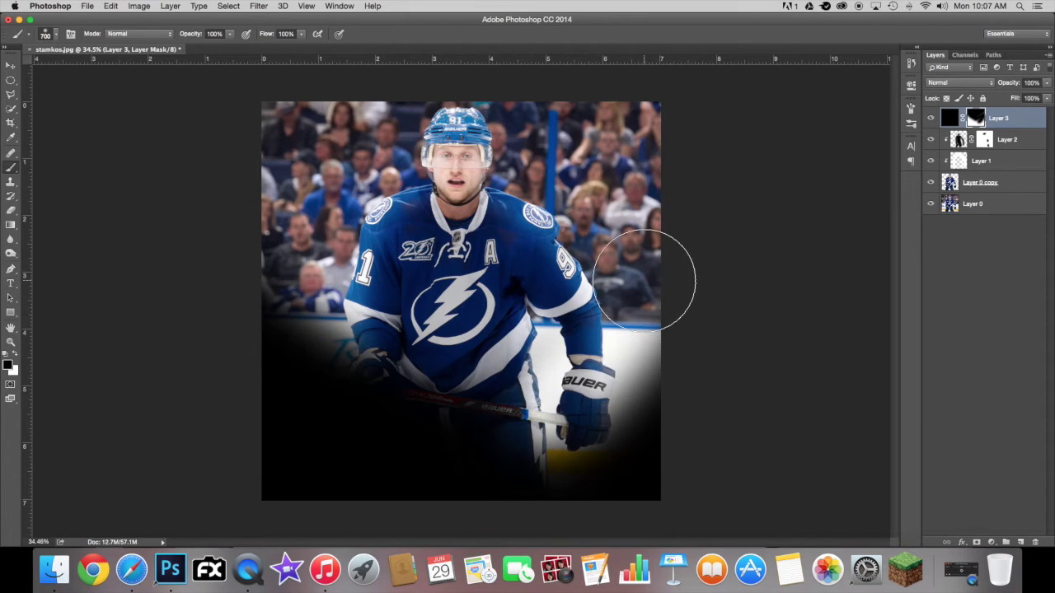
key("super+z")
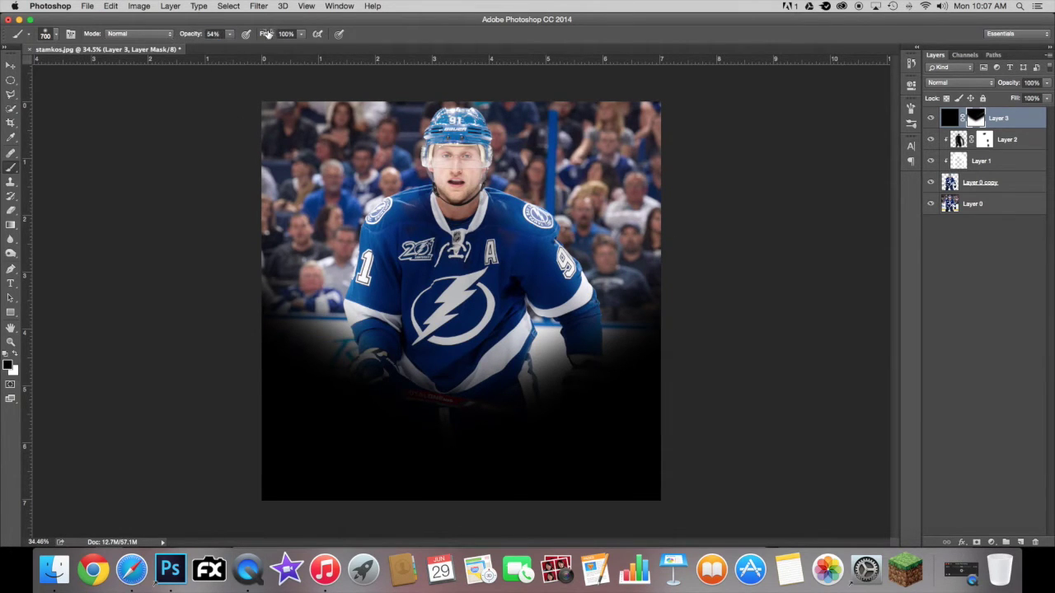
Soften the mask's lower fade across the legs and boards, painting at 54% brush opacity and again at 19% opacity with 25% flow.
mouse_move(404, 377)
left_mouse_down()
mouse_move(442, 398)
mouse_move(276, 303)
mouse_move(489, 393)
mouse_move(479, 398)
mouse_move(571, 358)
mouse_move(645, 298)
left_mouse_up()
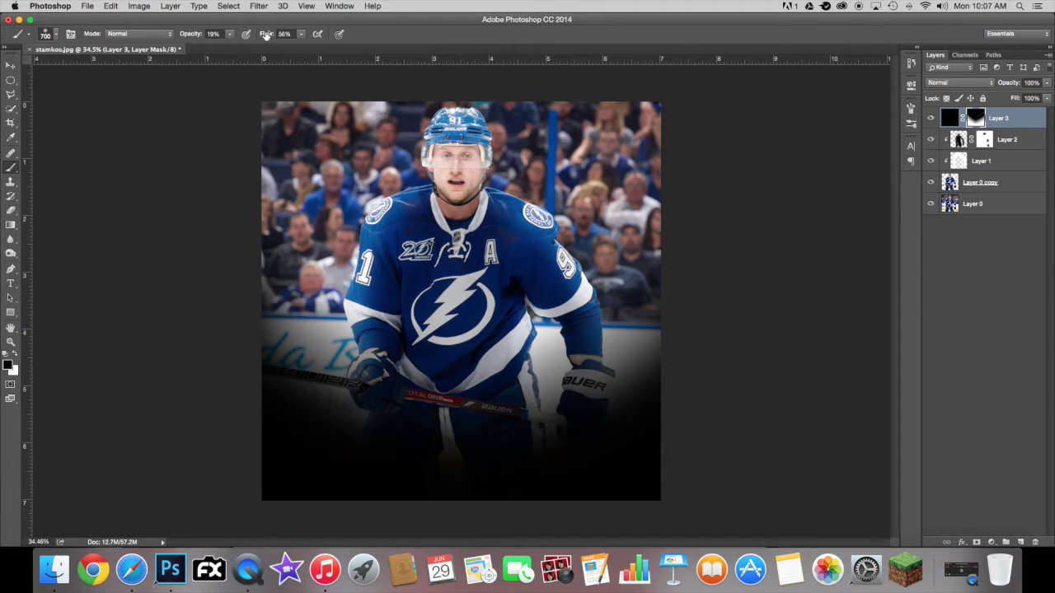
key("Return")
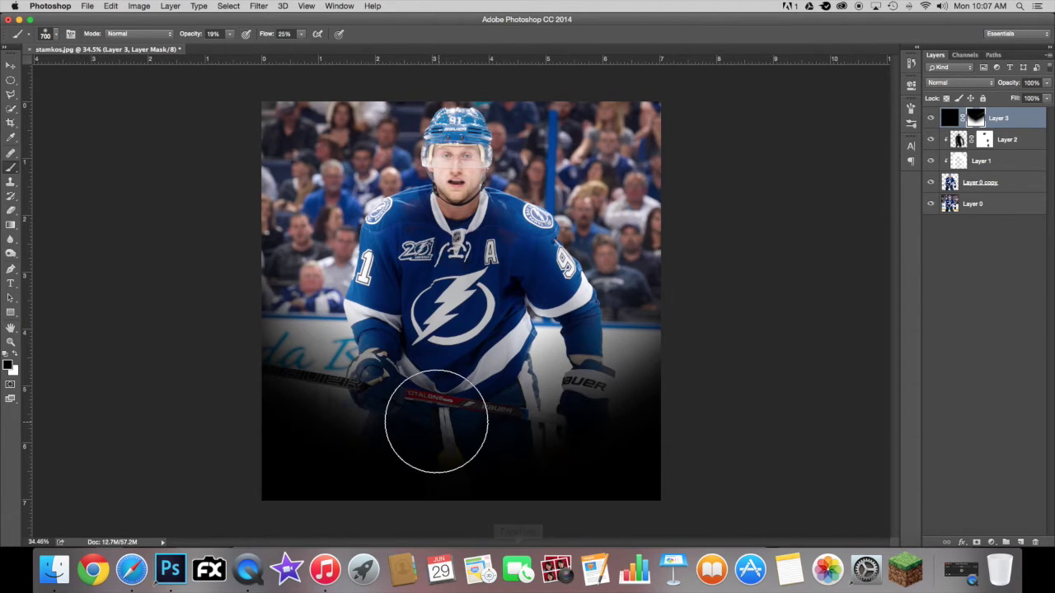
mouse_move(331, 402)
left_mouse_down()
mouse_move(232, 365)
mouse_move(496, 409)
mouse_move(625, 410)
mouse_move(749, 351)
mouse_move(654, 429)
mouse_move(475, 451)
mouse_move(252, 455)
mouse_move(199, 441)
mouse_move(515, 467)
mouse_move(521, 484)
mouse_move(770, 430)
mouse_move(628, 400)
mouse_move(865, 313)
left_mouse_up()
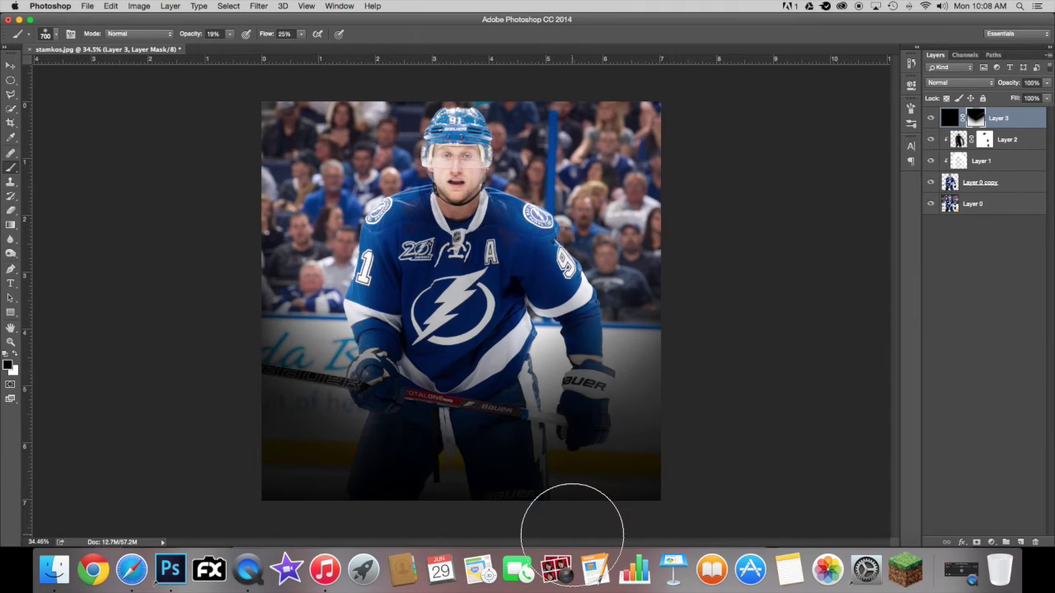
Add a new layer above Layer 3 and set up a white 1500 px brush at 100% opacity and 77% flow.
left_click(1023, 543)
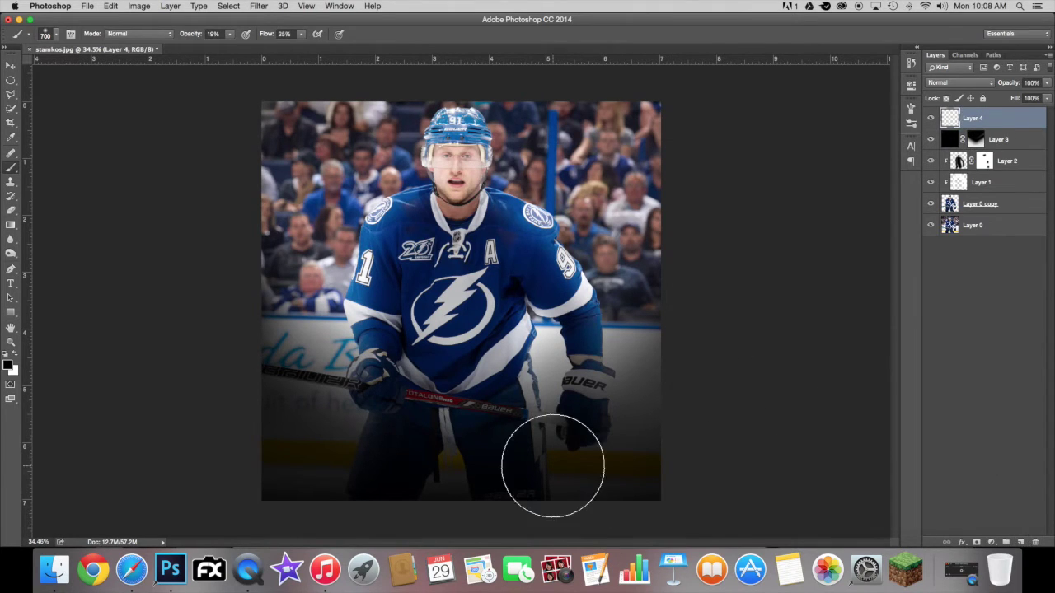
left_click(15, 354)
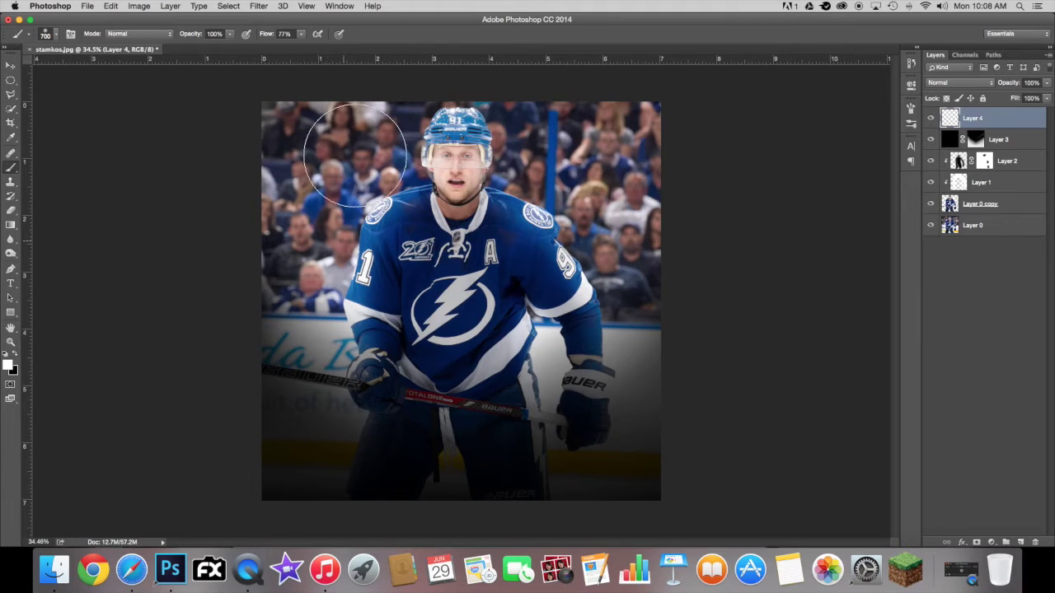
key("bracketright")
key("bracketright")
key("bracketright")
key("bracketright")
key("bracketright")
key("bracketright")
key("bracketright")
key("bracketright")
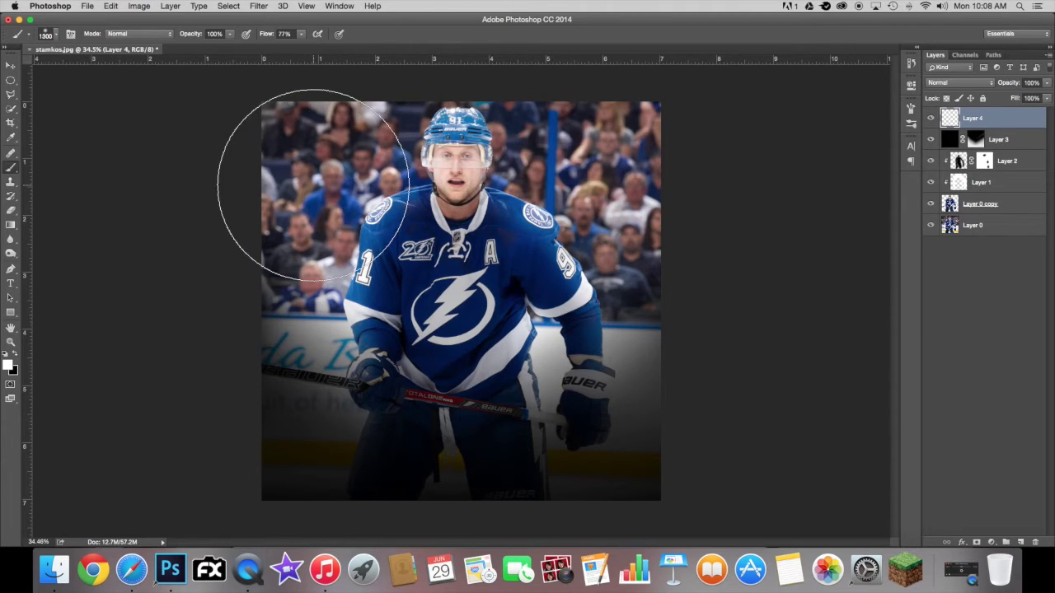
key("bracketright")
key("bracketright")
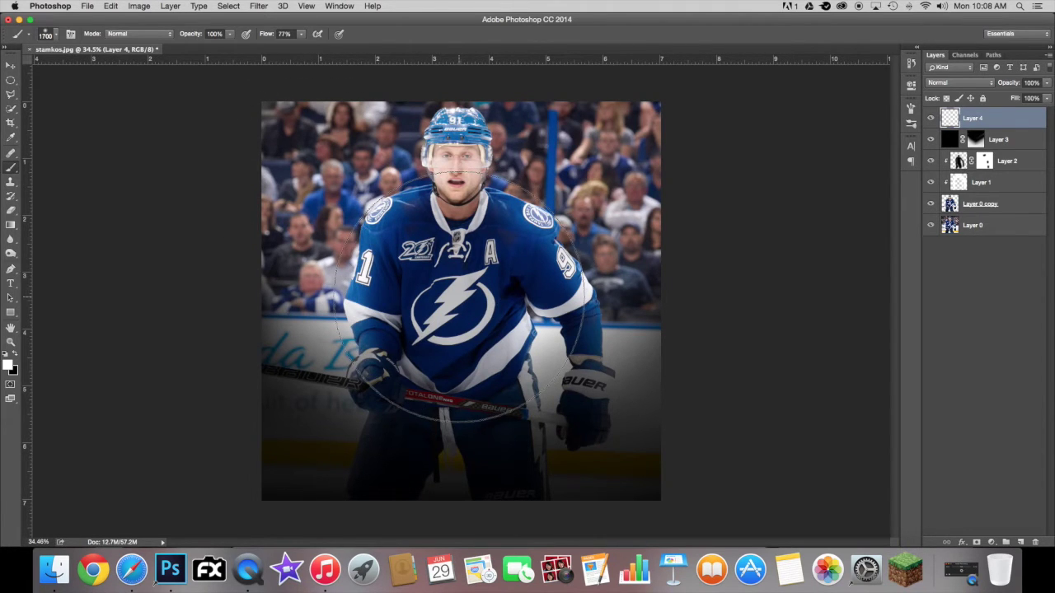
scroll(459, 300, "down", 1)
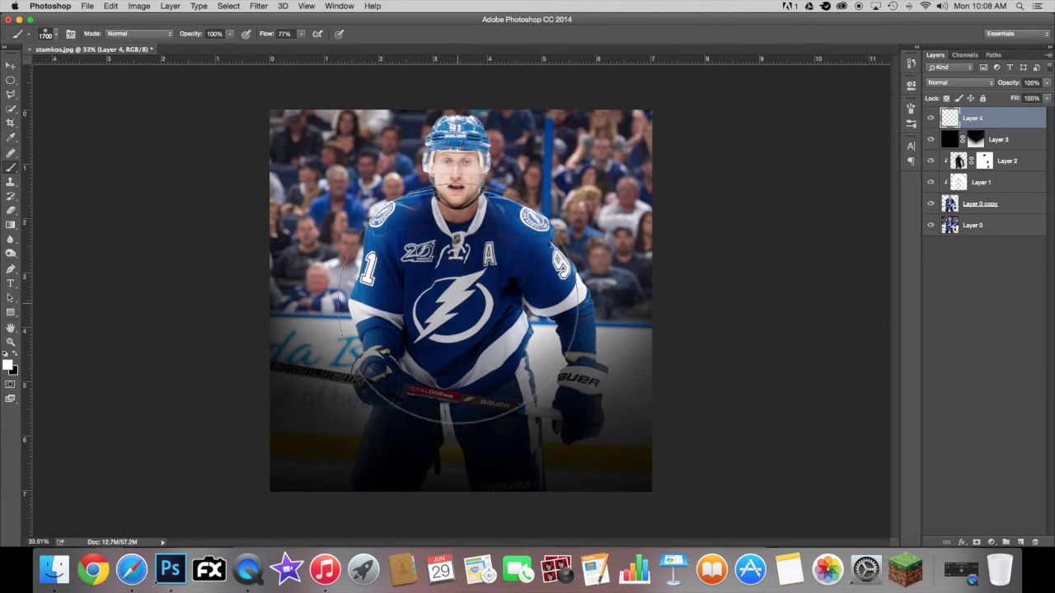
scroll(459, 301, "down", 3)
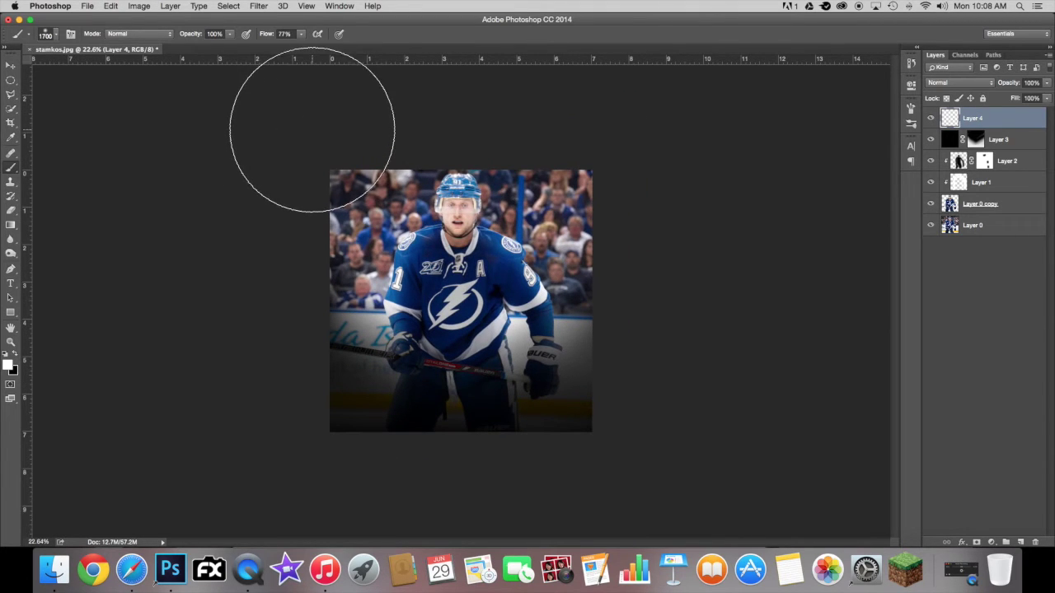
key("bracketleft")
key("bracketleft")
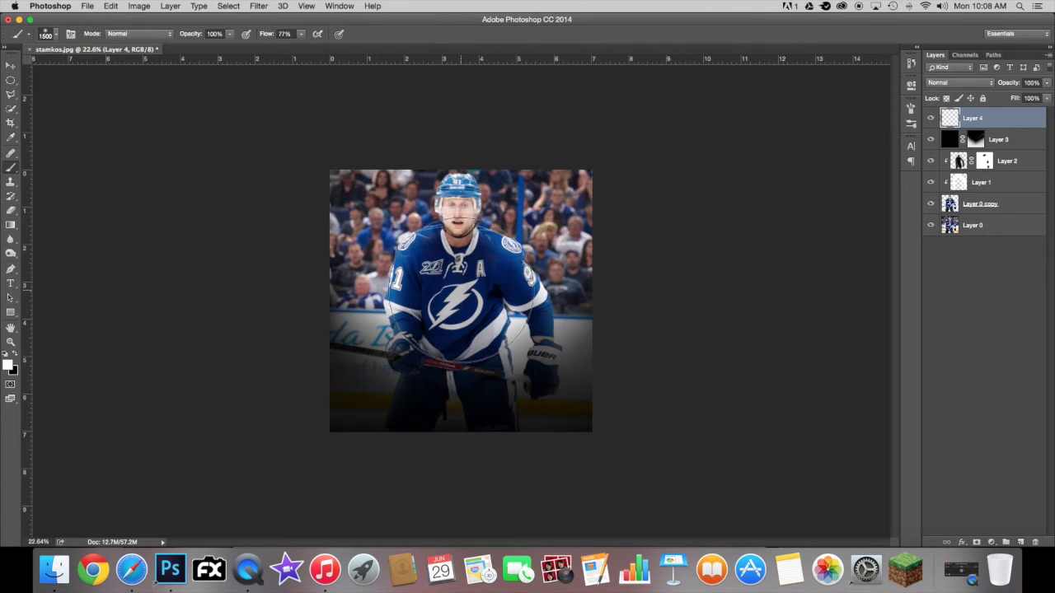
left_click(463, 296)
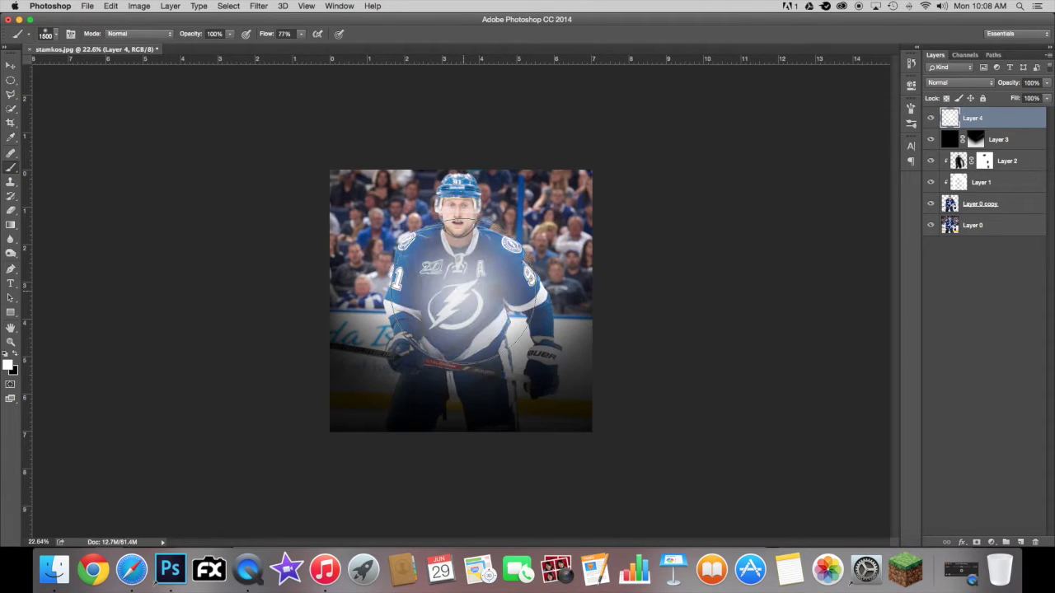
scroll(463, 295, "up", 3)
key("super+z")
key("super+z")
key("super+z")
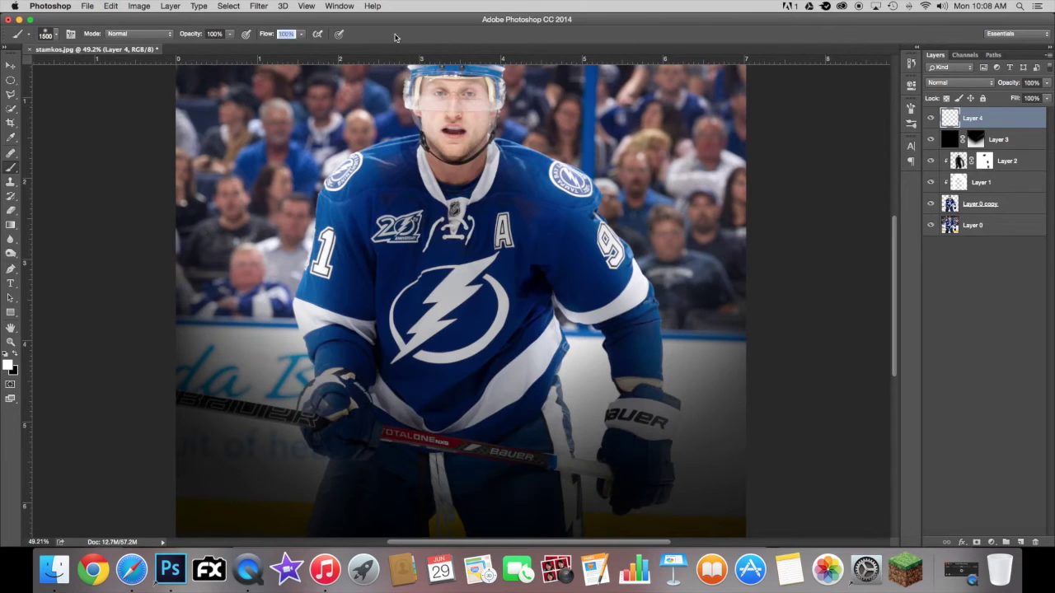
Stamp one soft white glow on Layer 4 at 100% flow and move its centre onto the photo's upper-left corner.
scroll(346, 363, "down", 3)
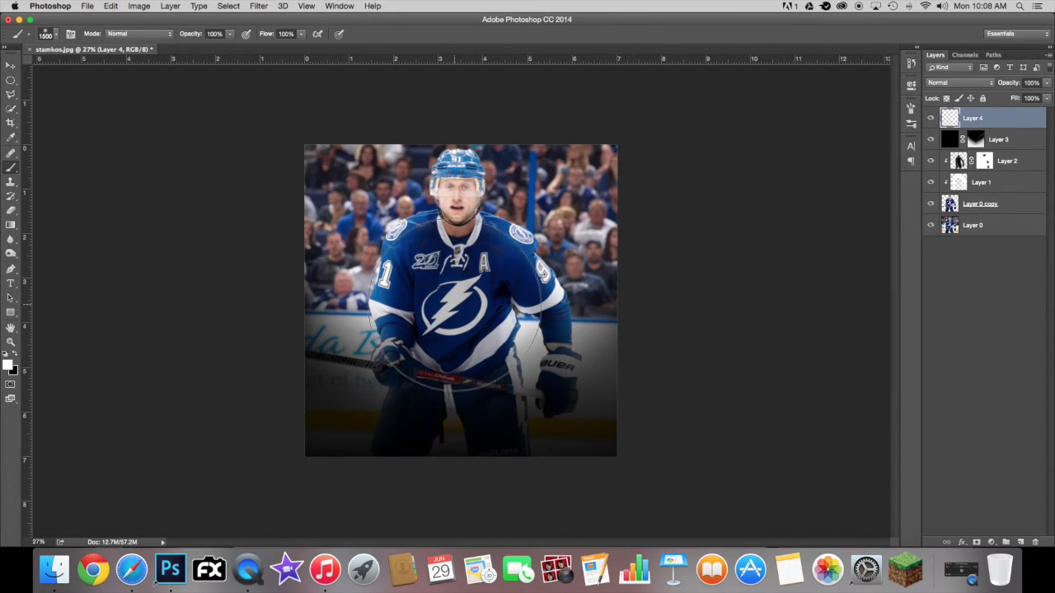
left_click(454, 301)
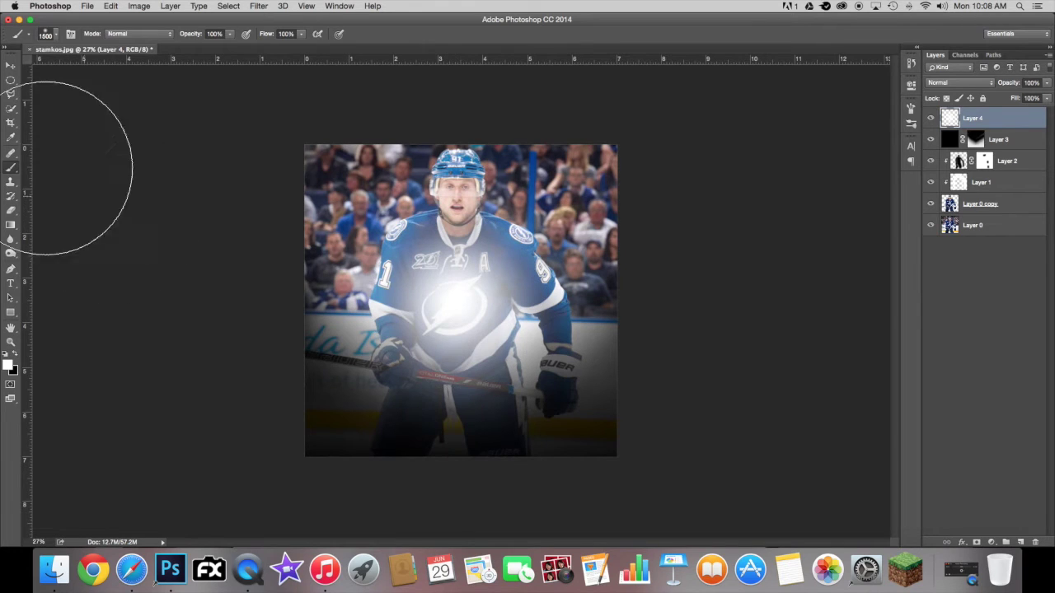
left_click(10, 67)
left_click_drag(346, 262, 191, 105)
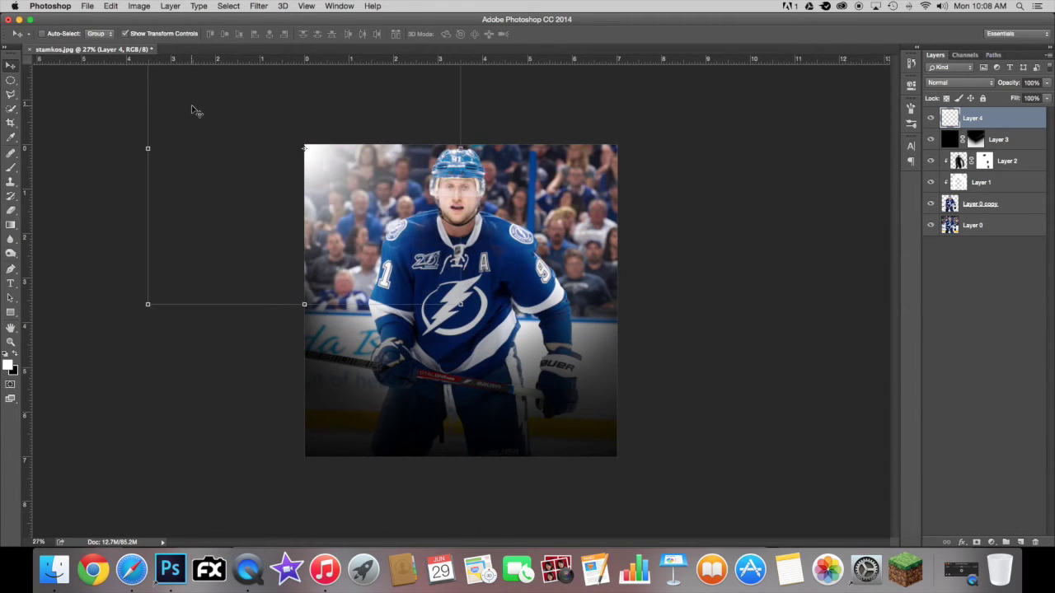
scroll(375, 400, "up", 5)
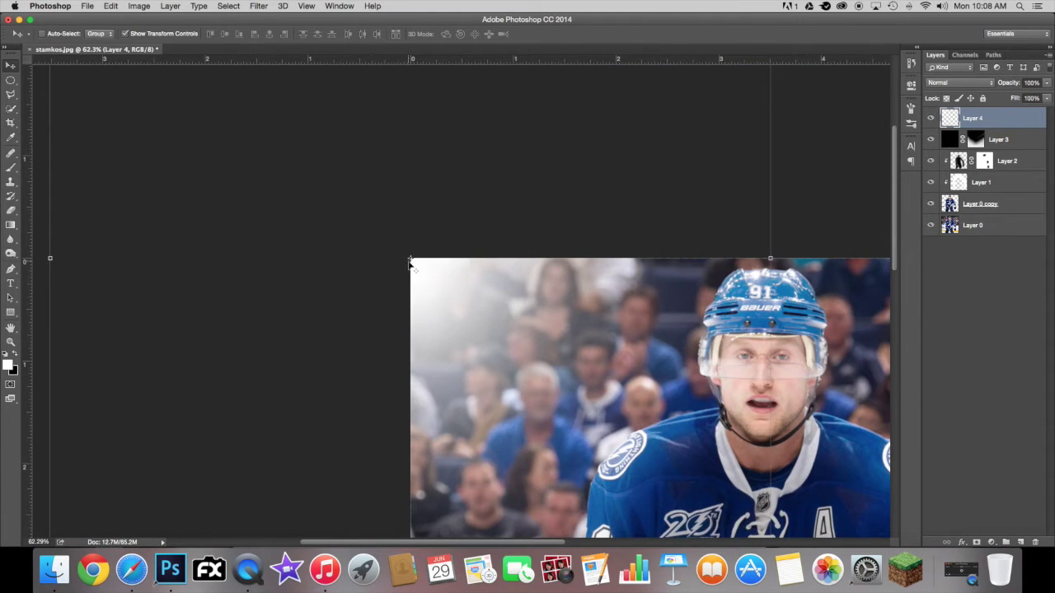
scroll(408, 338, "down", 4)
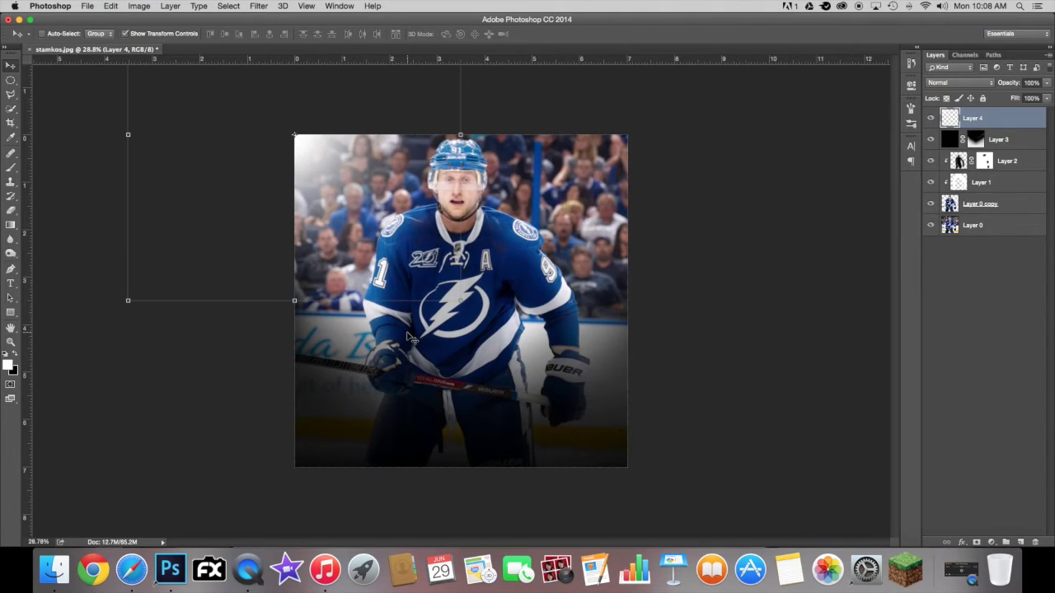
Duplicate the Layer 4 glow and move the copy straight across to the photo's upper-right corner.
left_click_drag(350, 179, 681, 179)
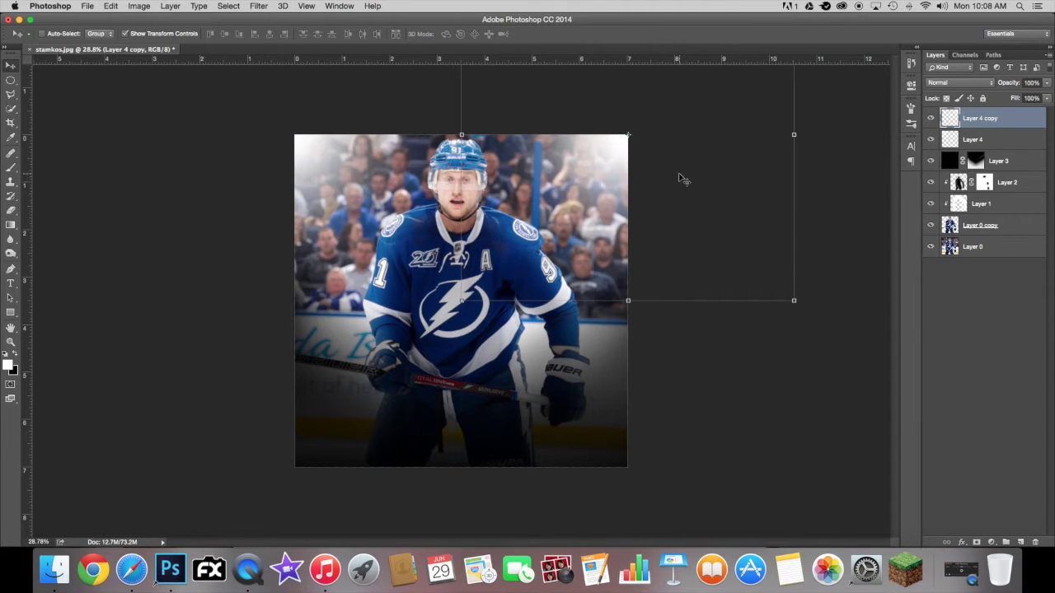
scroll(681, 178, "down", 2)
scroll(681, 178, "up", 5)
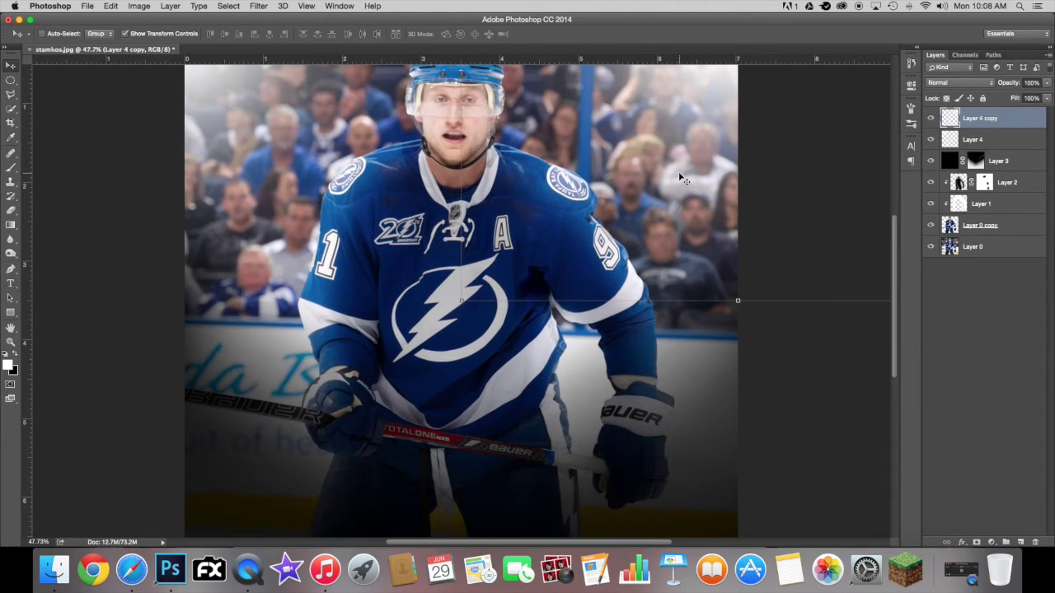
scroll(681, 178, "down", 3)
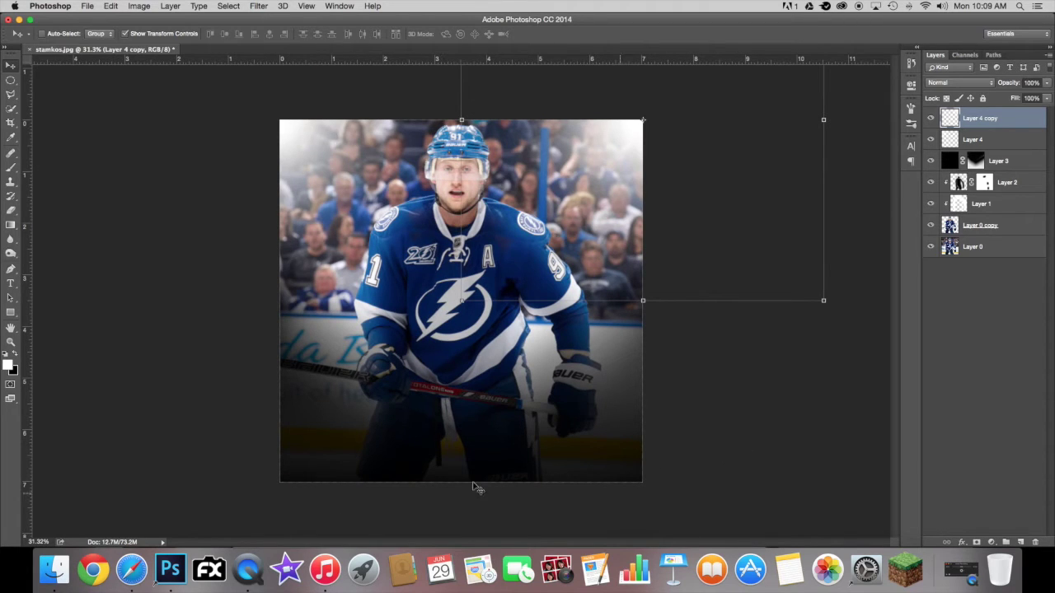
Select Layer 0 and open the recent file Thanks for 10k.psd.
left_click(1007, 249)
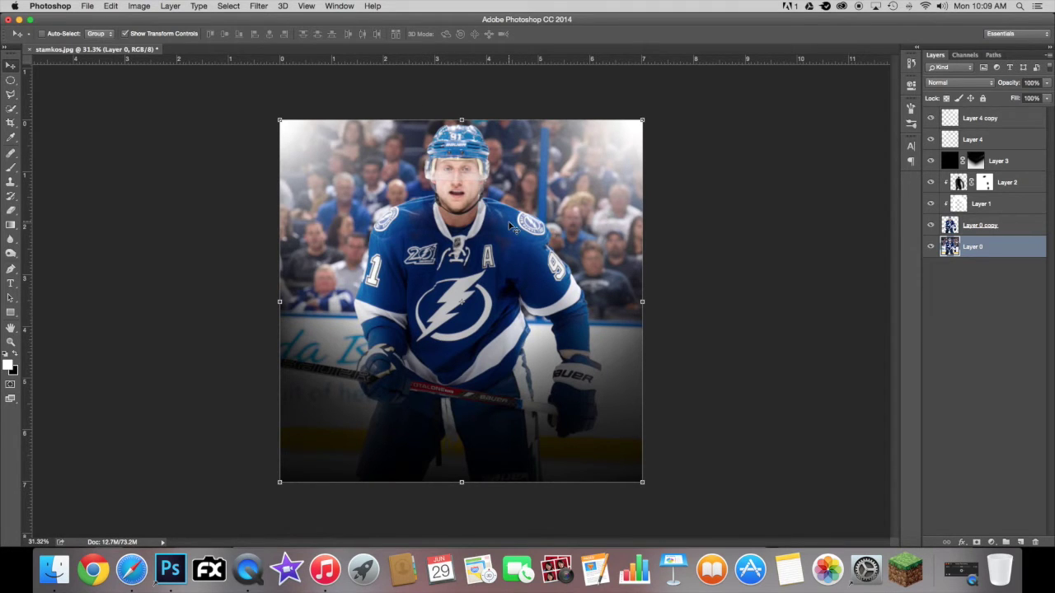
left_click(87, 6)
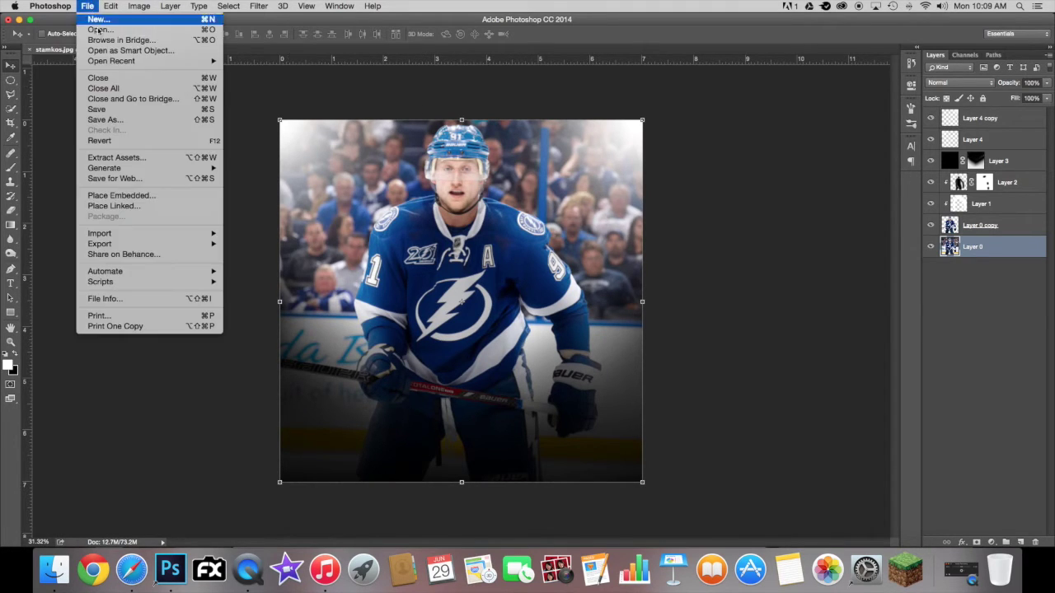
mouse_move(98, 63)
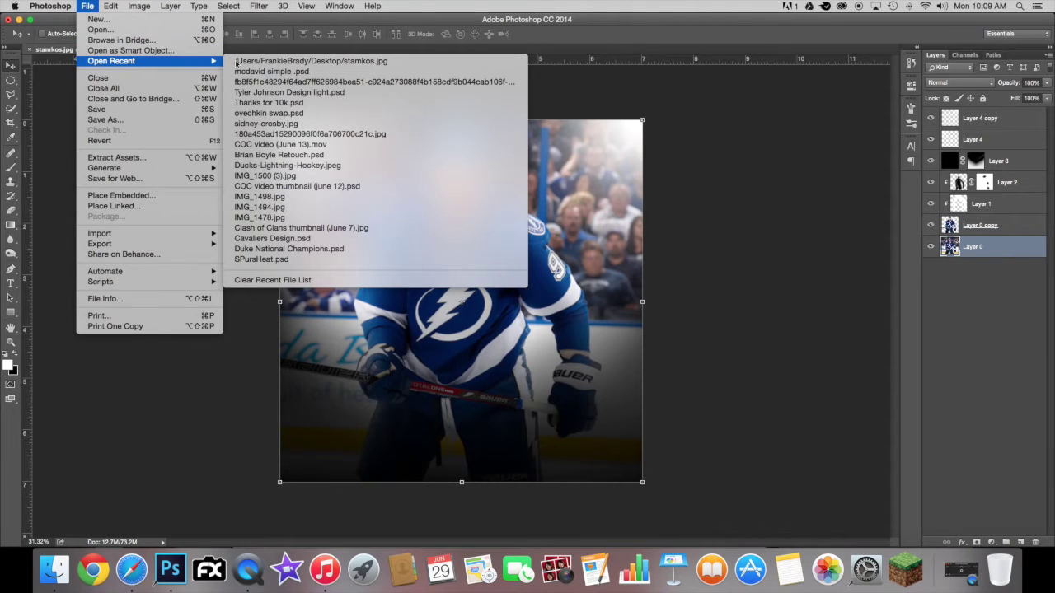
left_click(286, 103)
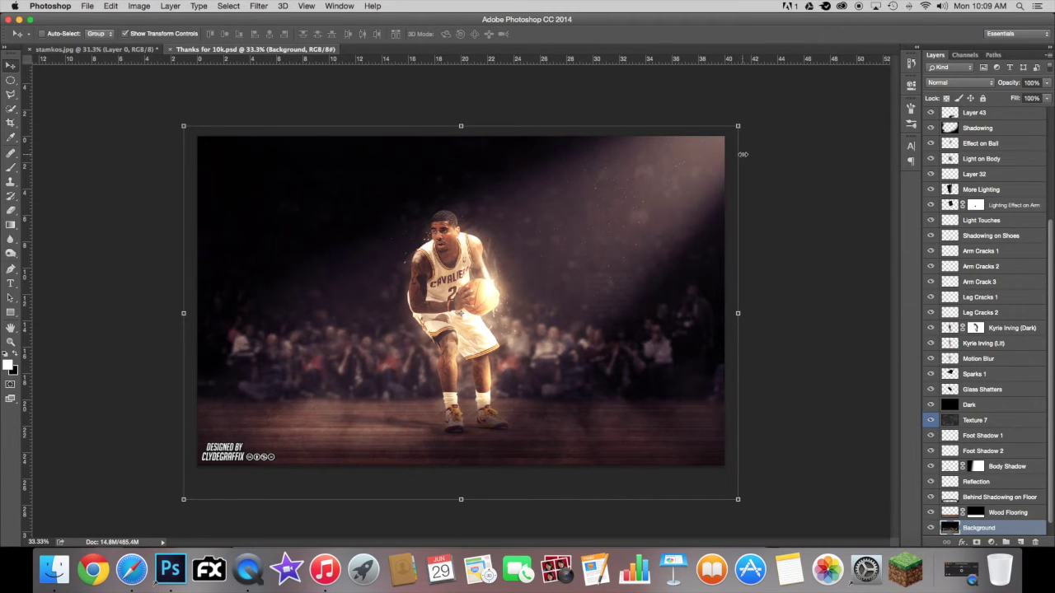
Copy the Dust Particles layer from Thanks for 10k.psd into the stamkos.jpg document.
scroll(530, 323, "up", 3)
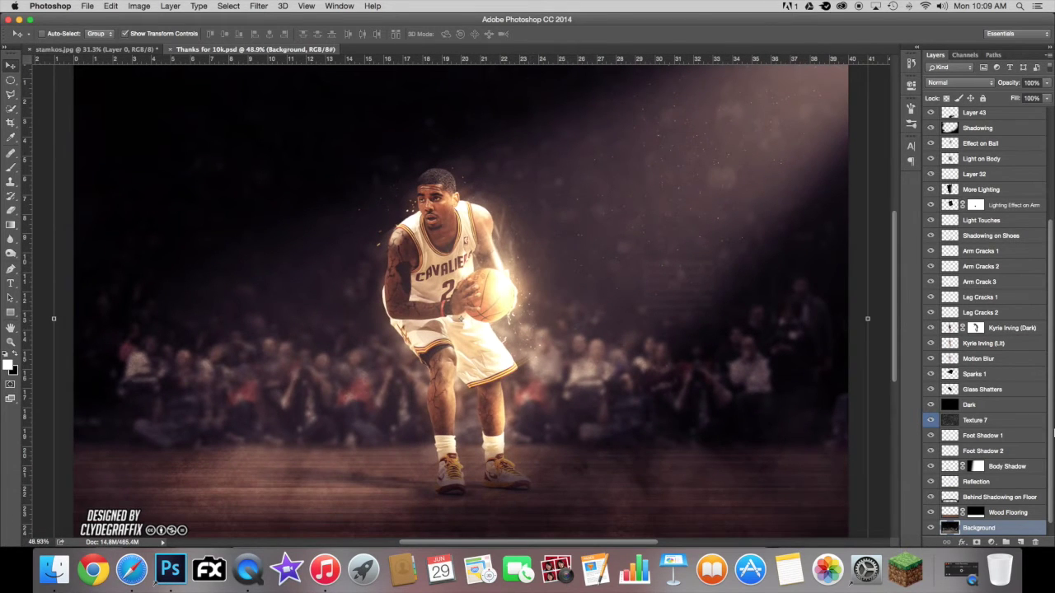
scroll(987, 266, "up", 5)
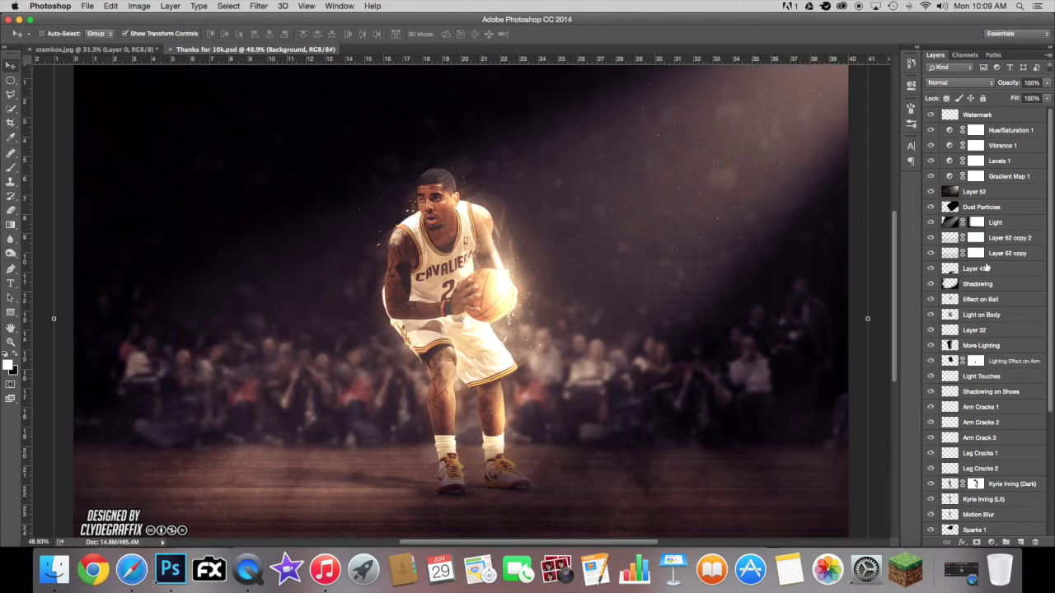
left_click(1007, 226)
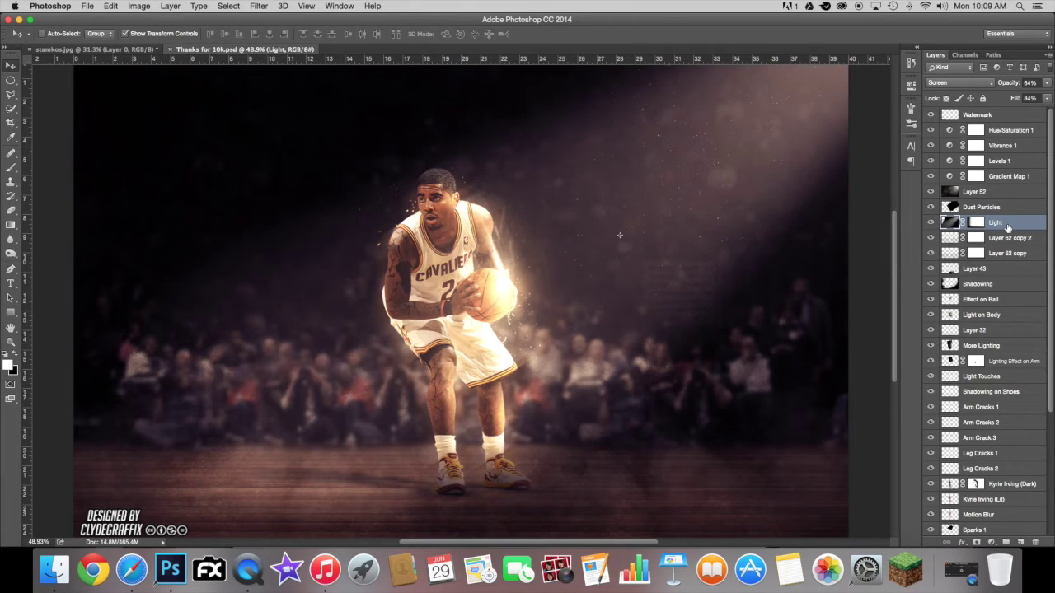
left_click(1009, 210)
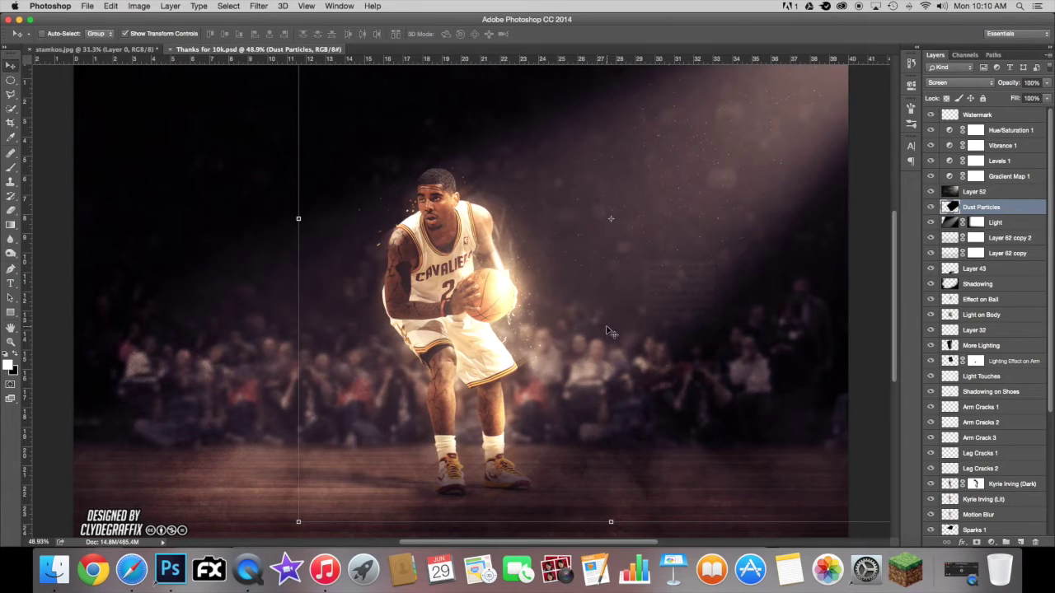
scroll(612, 332, "down", 1)
left_click_drag(602, 222, 290, 107)
scroll(430, 185, "up", 3)
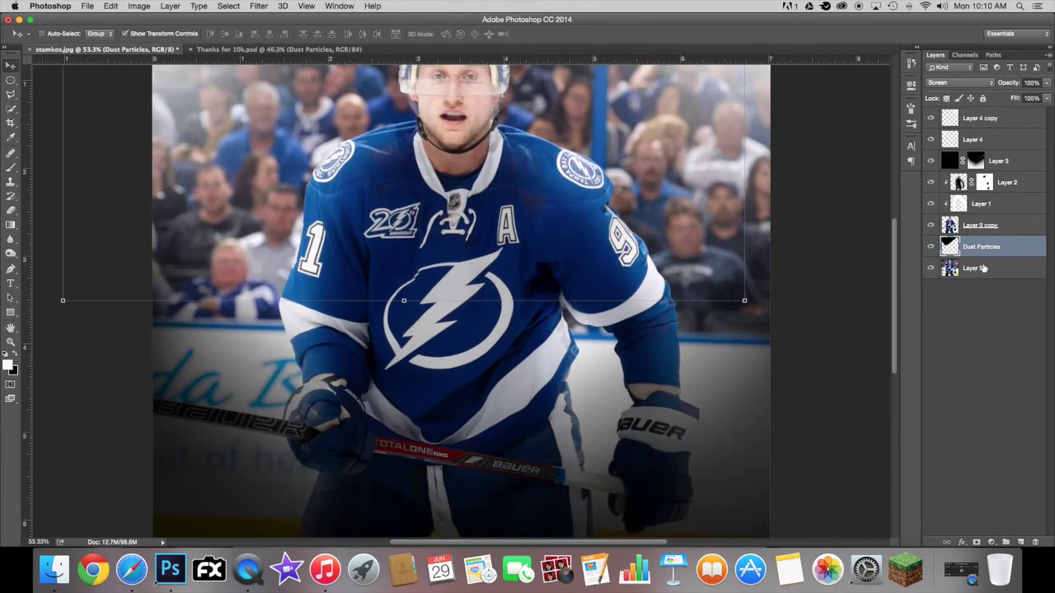
Reorder Dust Particles to sit directly above Layer 3 and position the particles over the player's torso and the crowd beside his left shoulder.
left_click_drag(976, 253, 981, 161)
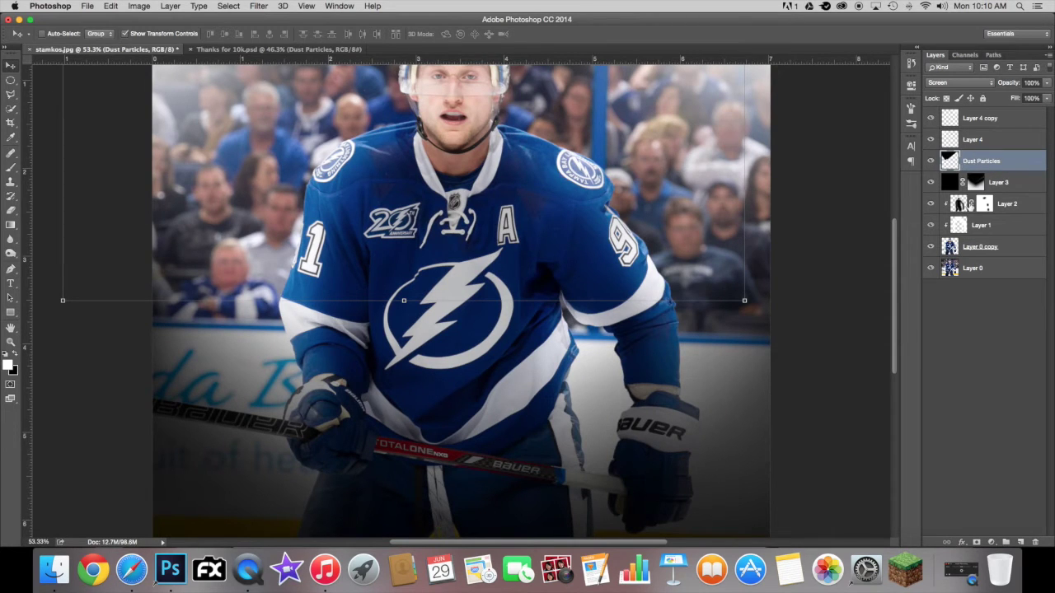
left_click_drag(665, 251, 812, 493)
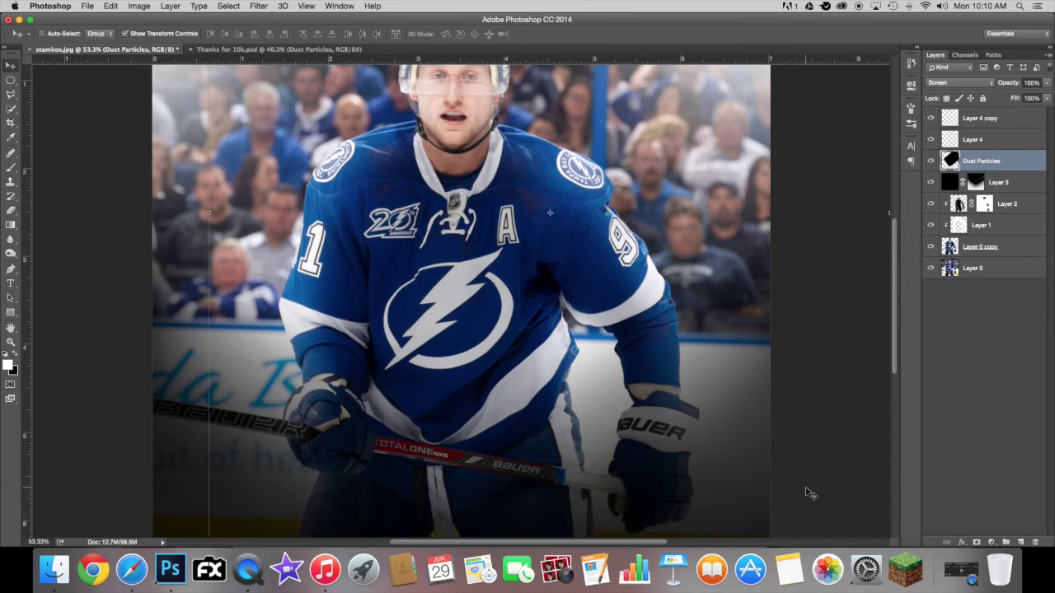
scroll(811, 493, "down", 2)
left_click_drag(669, 272, 677, 241)
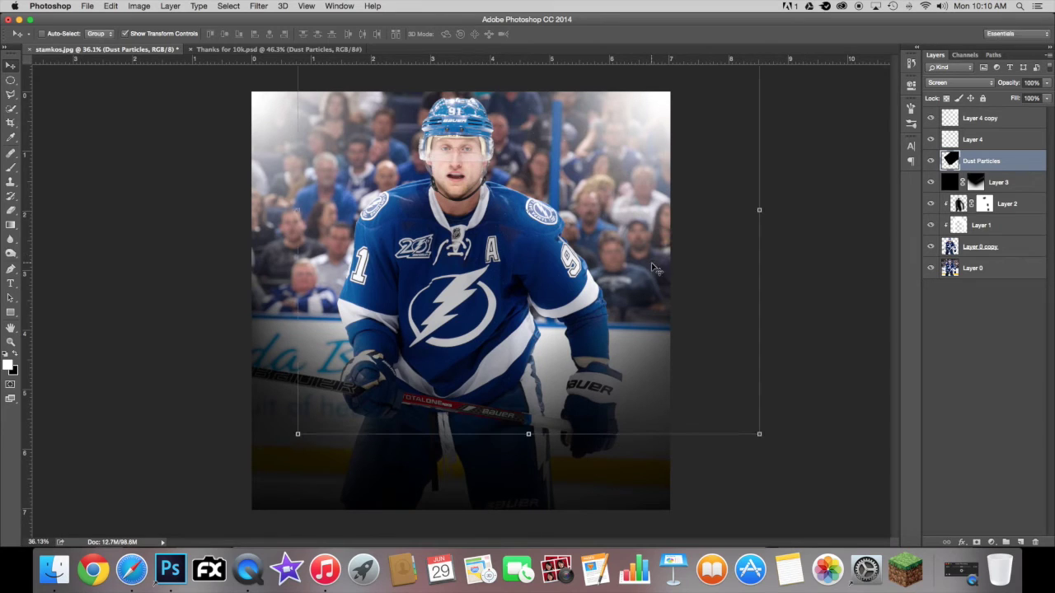
Duplicate Dust Particles, flip the copy horizontally and shift it over the photo's left half.
key("super+j")
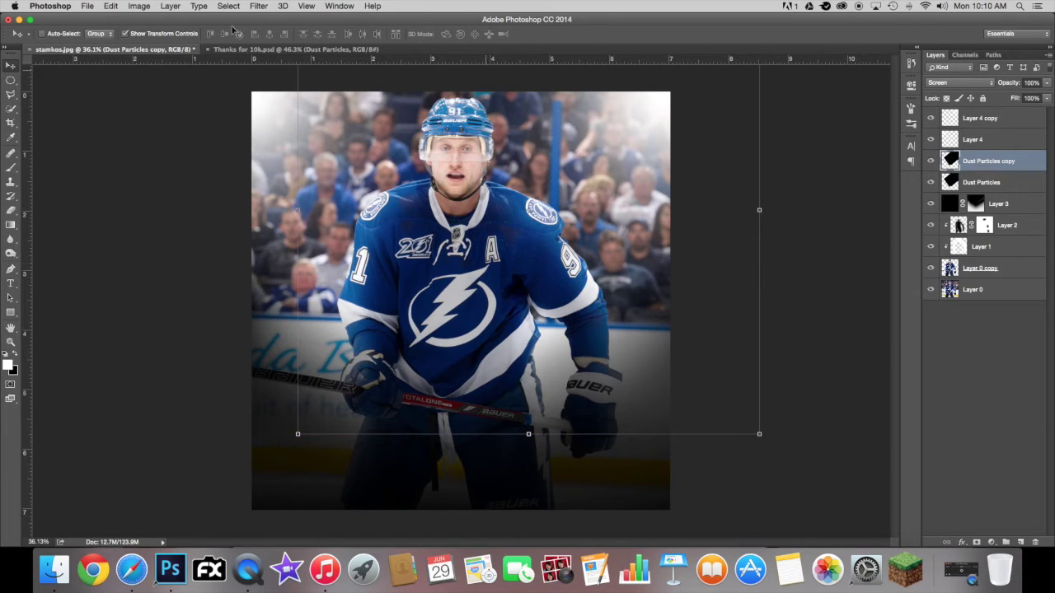
left_click(112, 6)
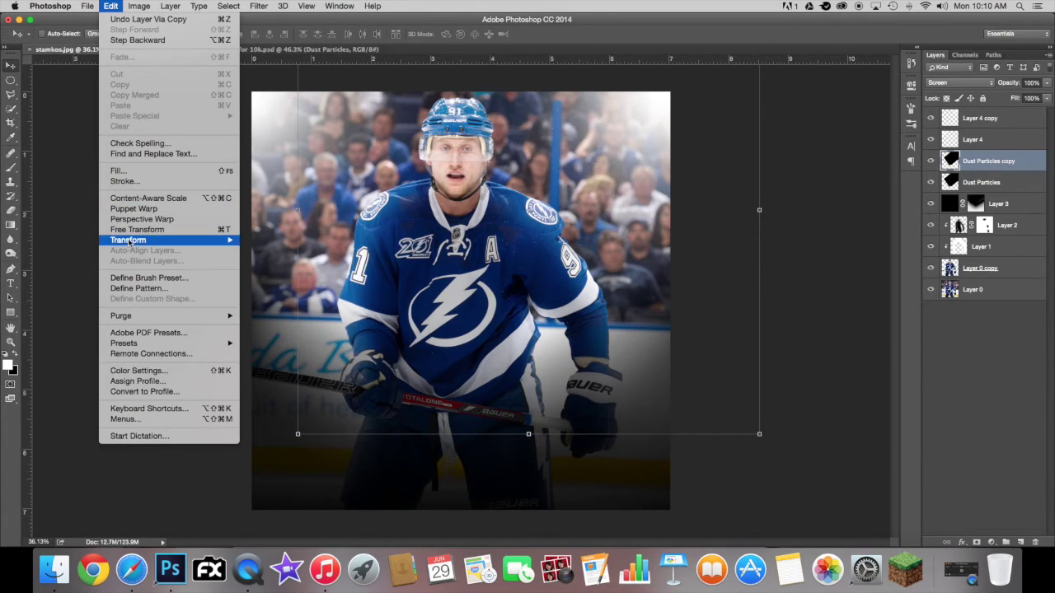
mouse_move(128, 240)
left_click(276, 364)
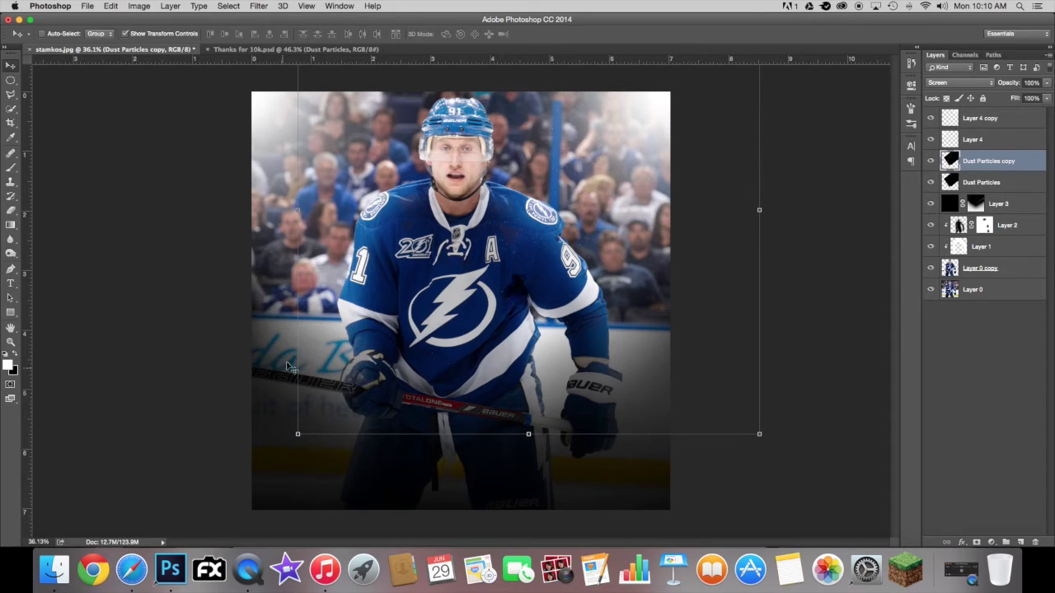
left_click_drag(545, 161, 399, 177)
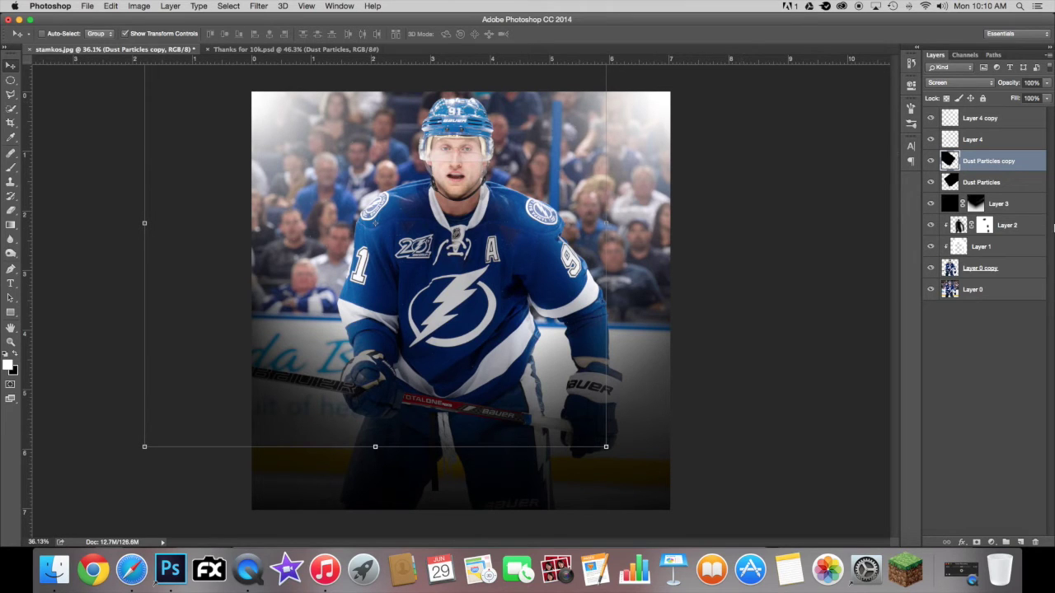
key("super+equal")
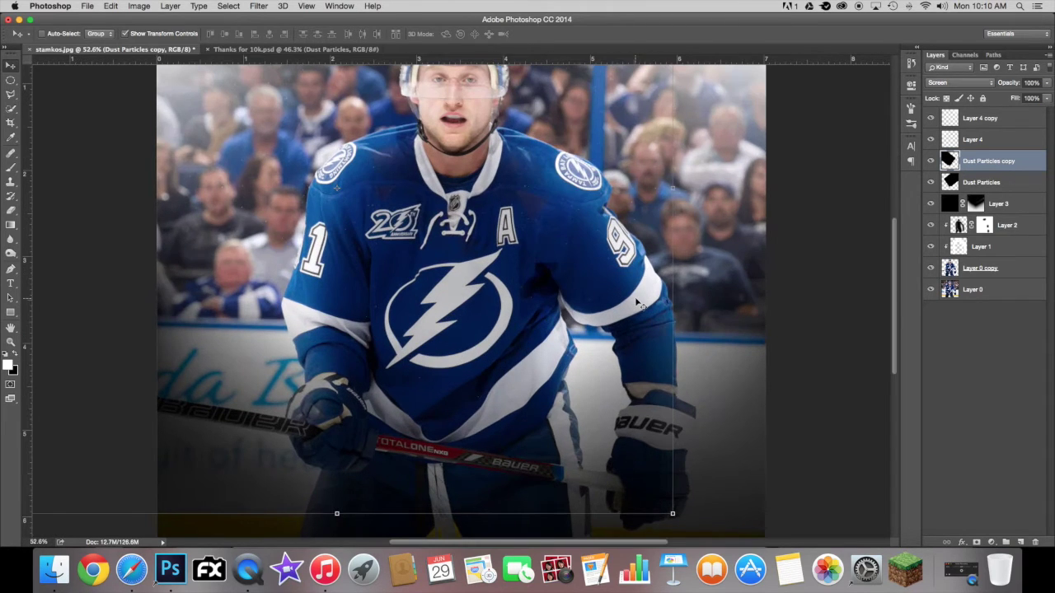
scroll(638, 305, "right", 1)
scroll(639, 305, "up", 1)
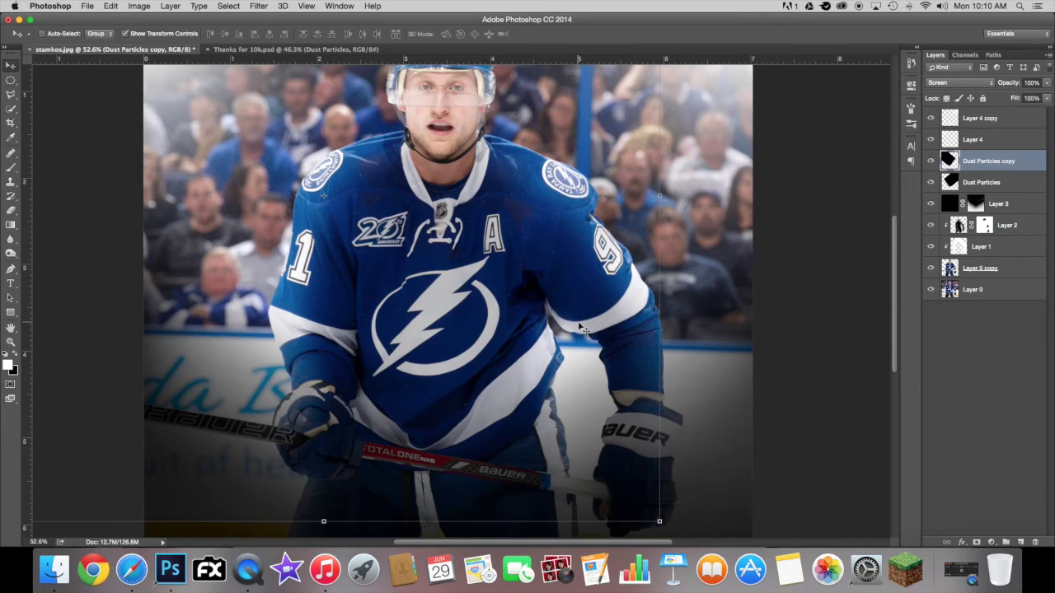
Open the effects folder from the desktop and show it in front of the stamkos.jpg document.
key("super+minus")
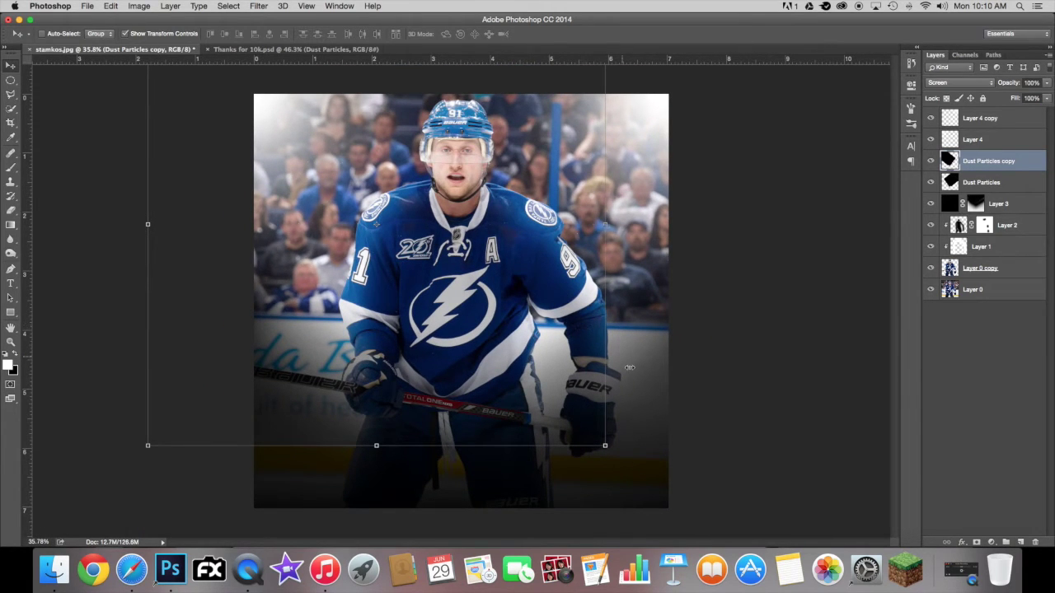
left_click(19, 19)
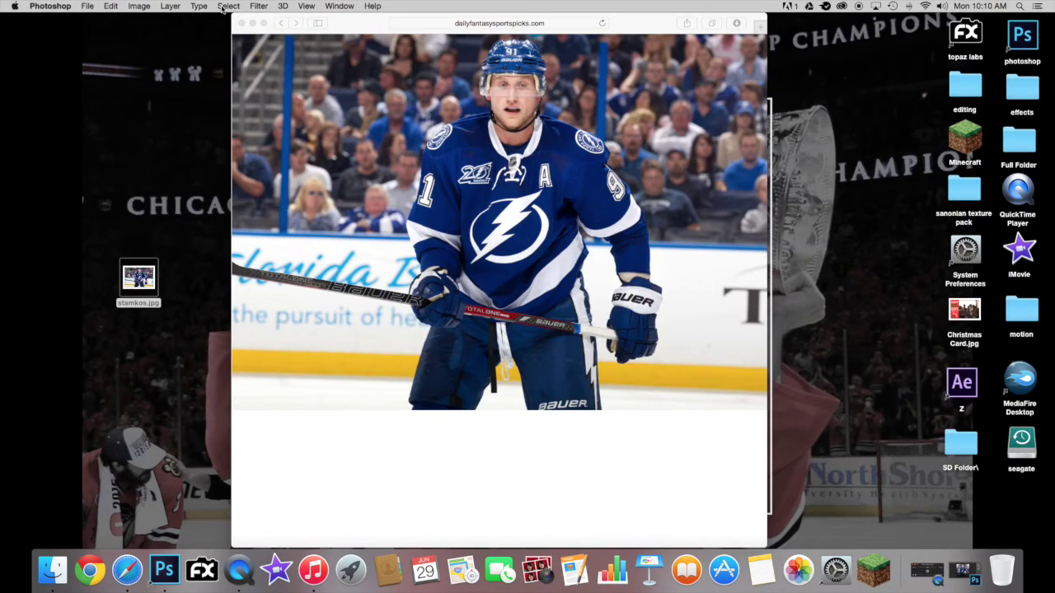
left_click(253, 23)
left_click(1026, 98)
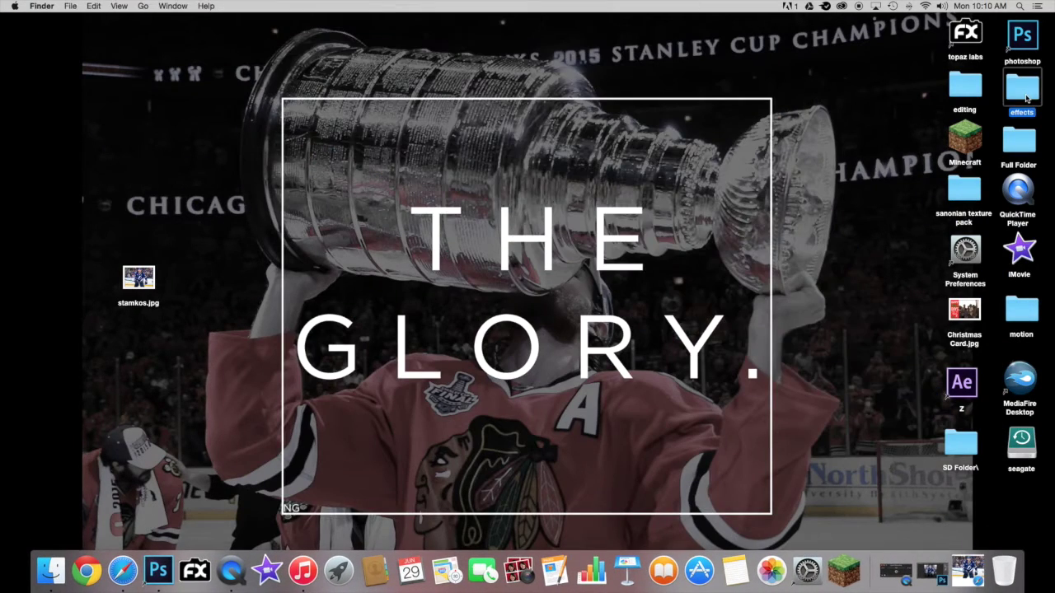
double_click(1011, 115)
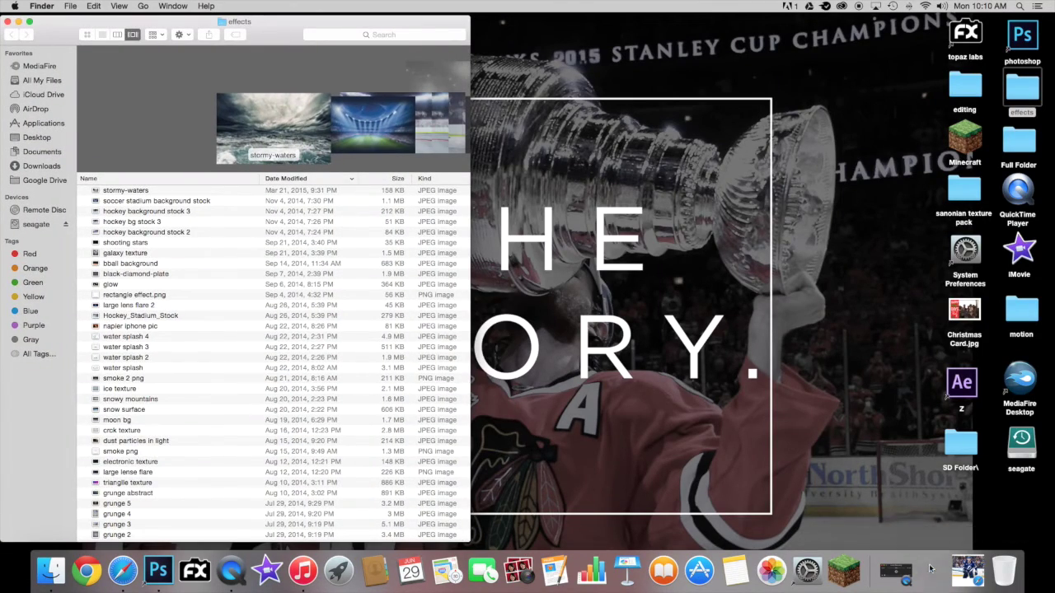
left_click(931, 570)
left_click(52, 570)
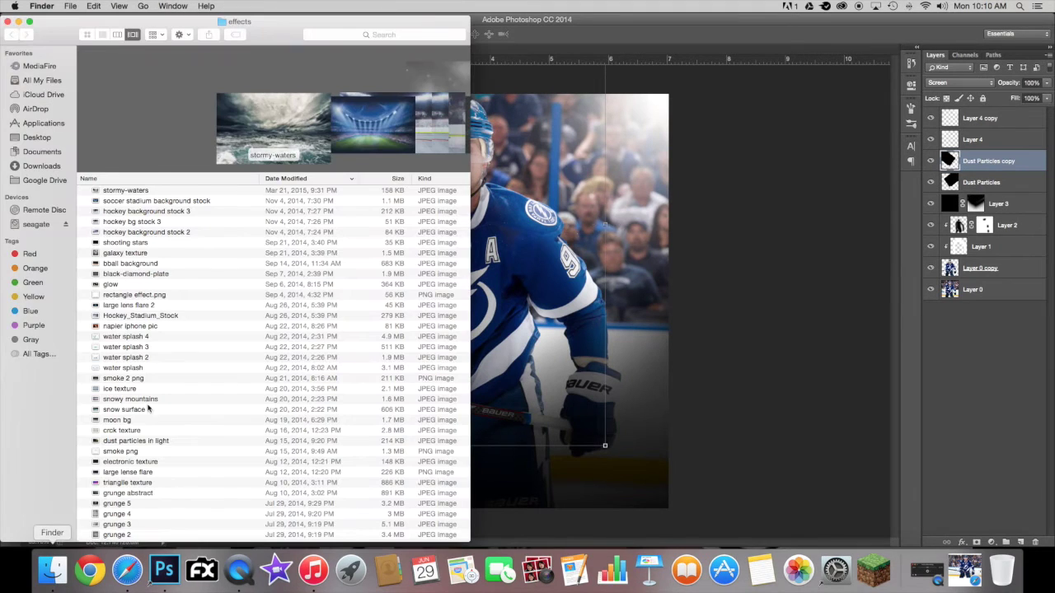
Browse the image previews in the effects folder for a smoke image.
scroll(358, 126, "down", 10)
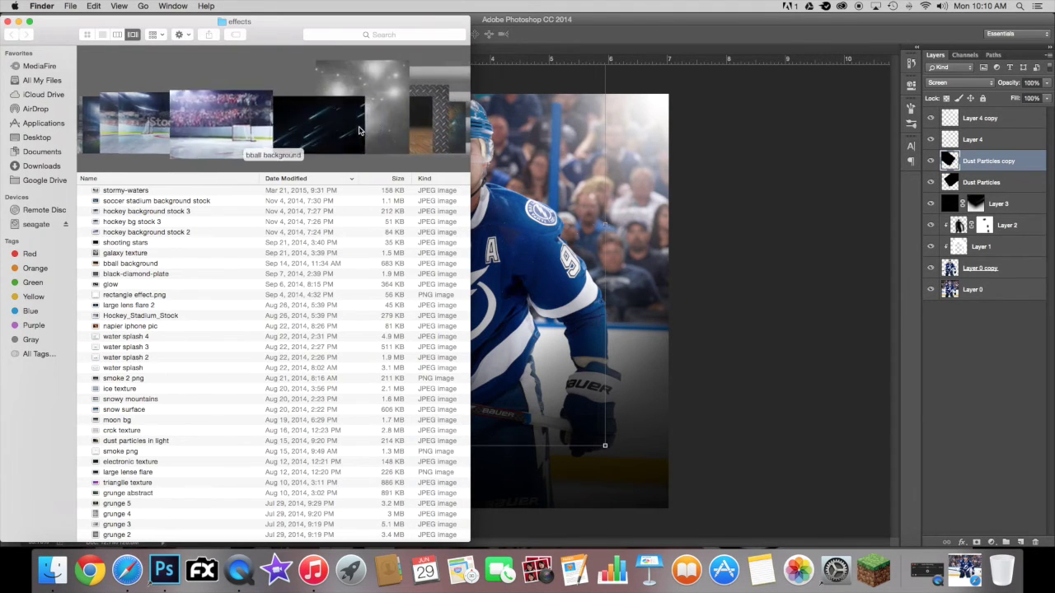
scroll(358, 126, "down", 15)
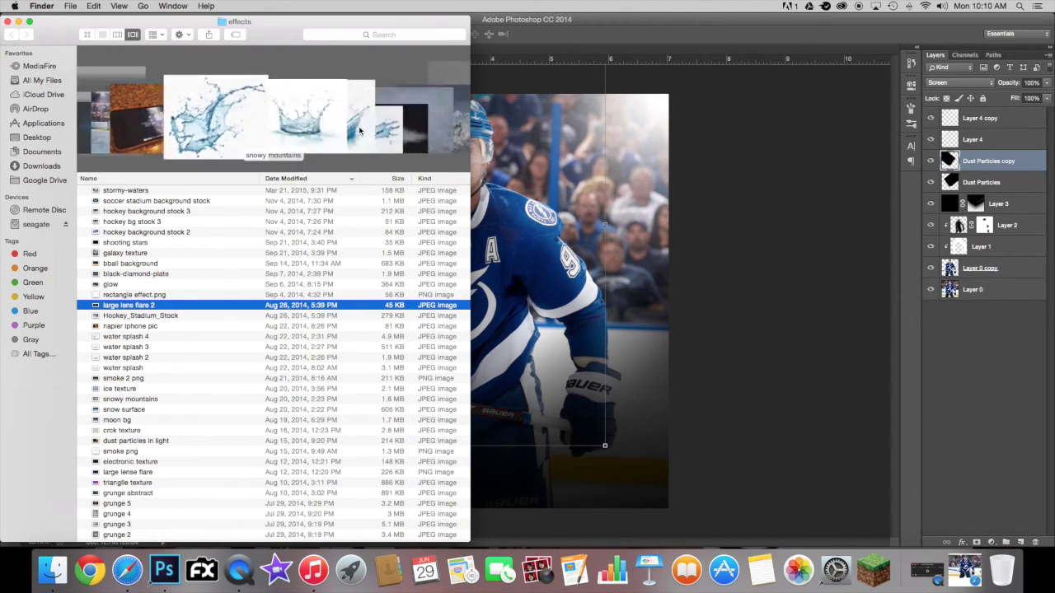
scroll(358, 130, "down", 15)
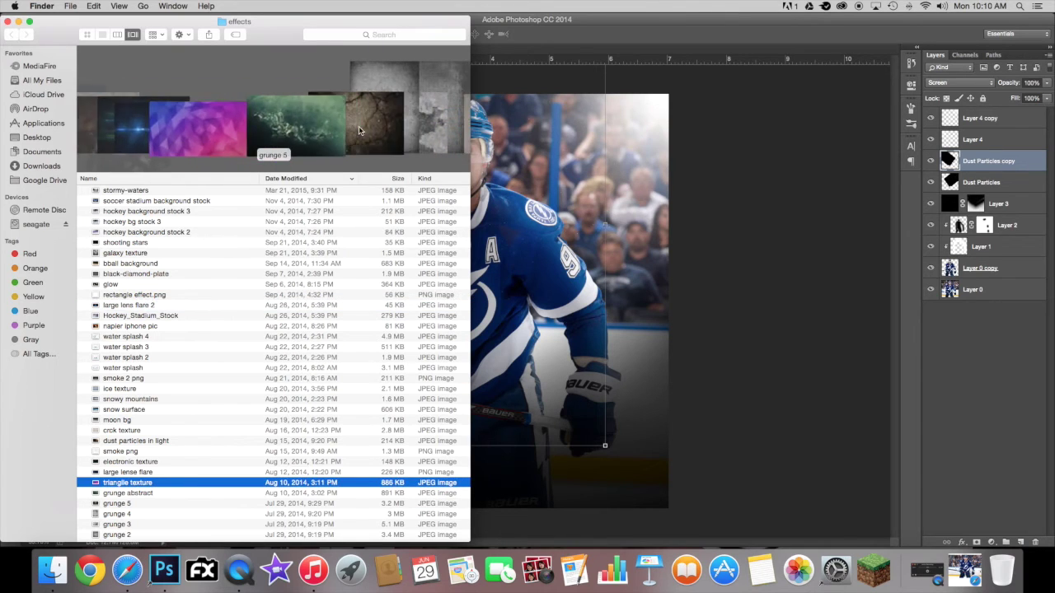
scroll(358, 129, "down", 12)
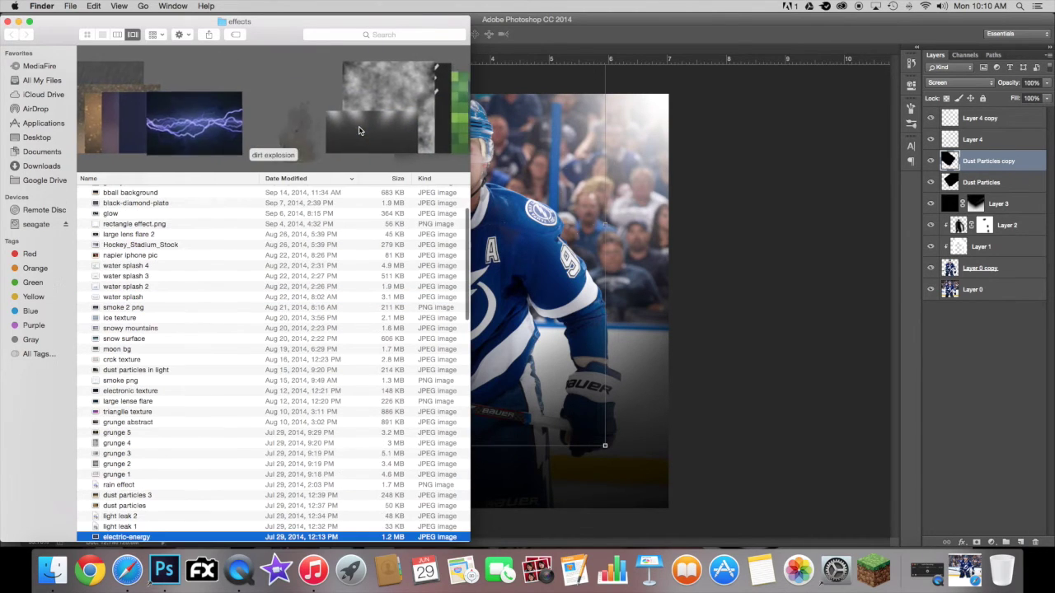
scroll(359, 126, "down", 3)
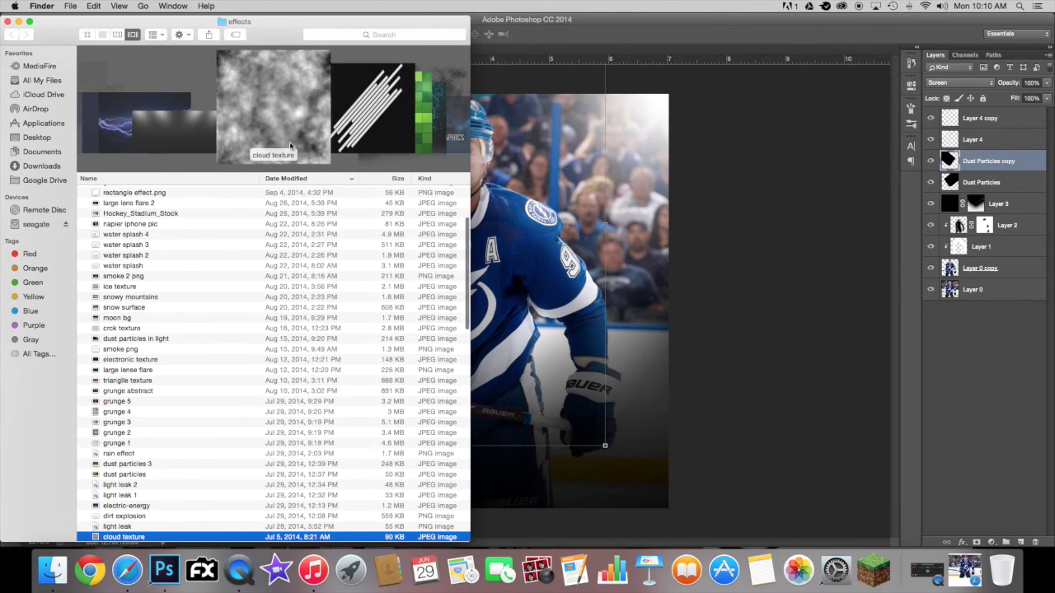
scroll(347, 94, "down", 12)
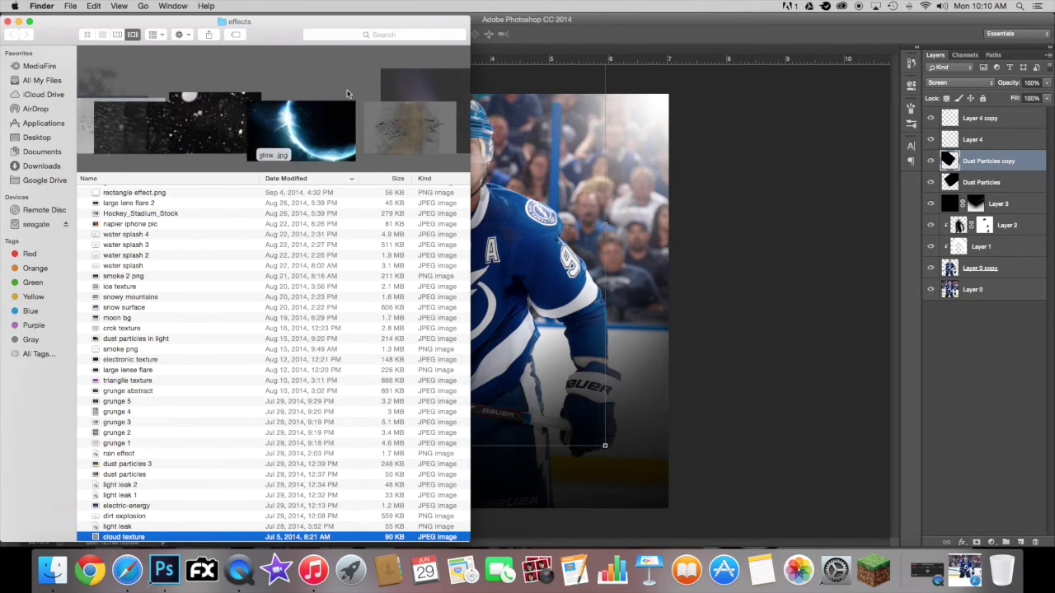
scroll(347, 93, "down", 12)
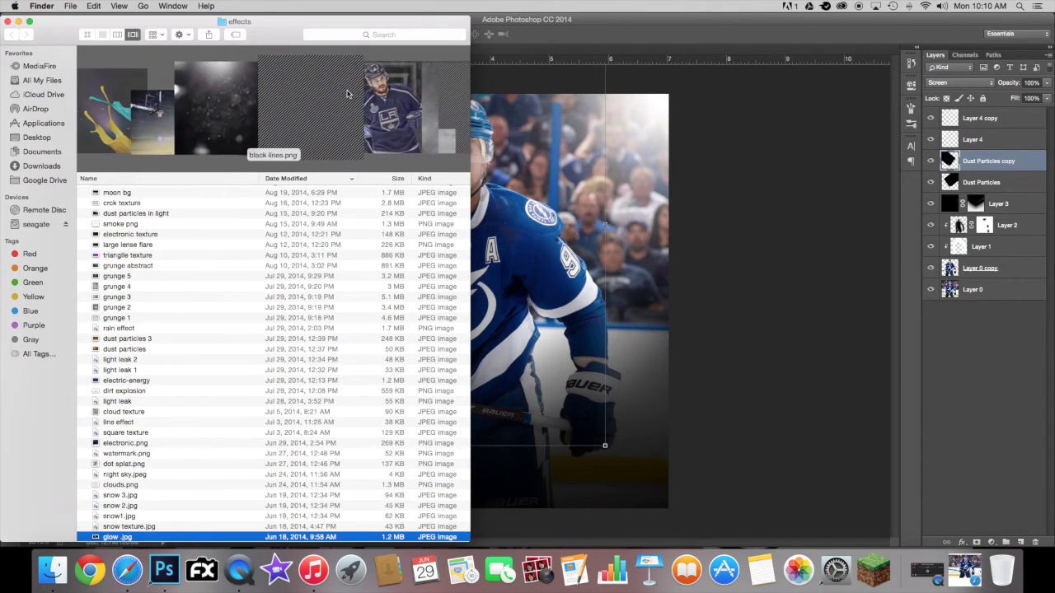
scroll(347, 93, "down", 10)
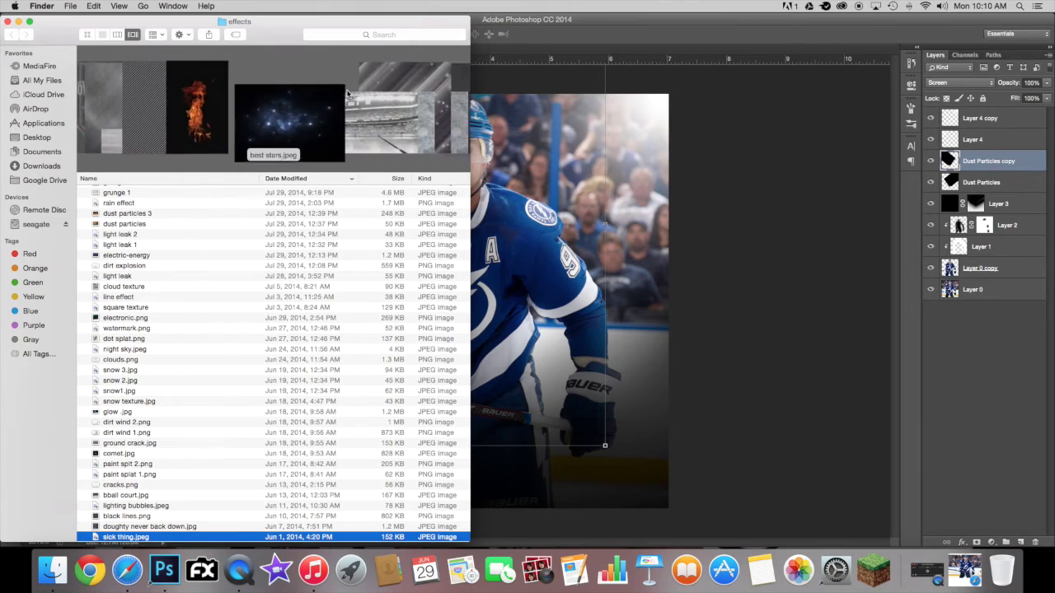
scroll(347, 93, "down", 14)
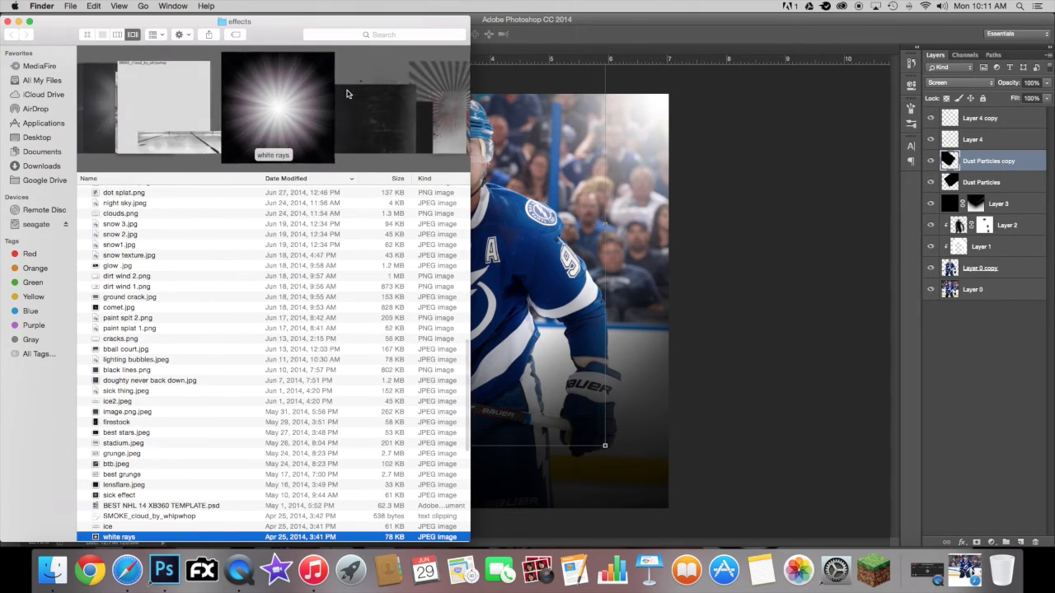
scroll(347, 93, "down", 5)
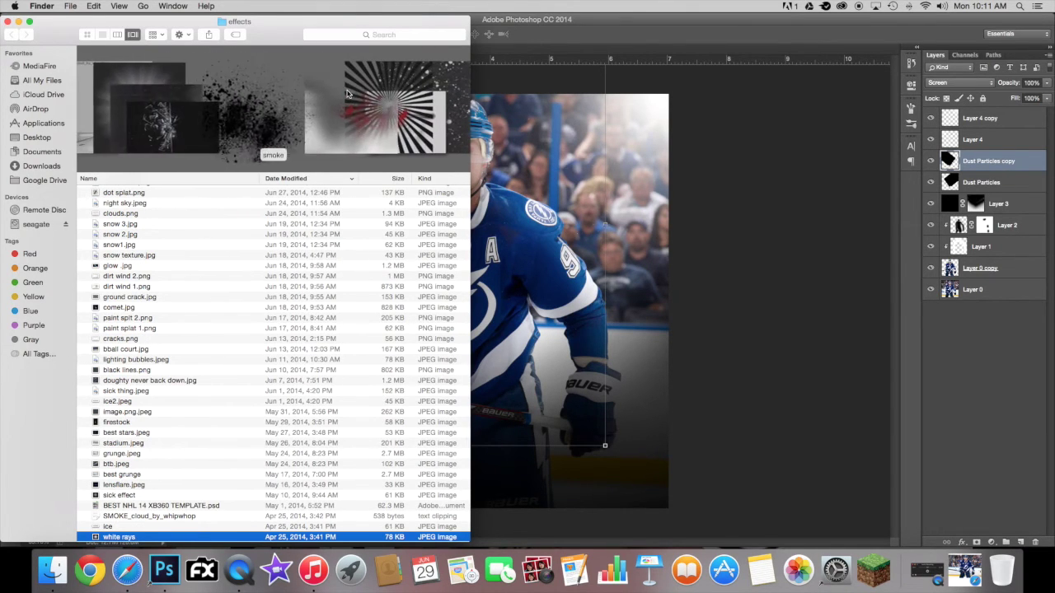
Place the smoke image from the effects folder across the lower part of the stamkos.jpg document.
left_click_drag(292, 125, 527, 239)
left_click_drag(486, 277, 486, 307)
left_click(396, 34)
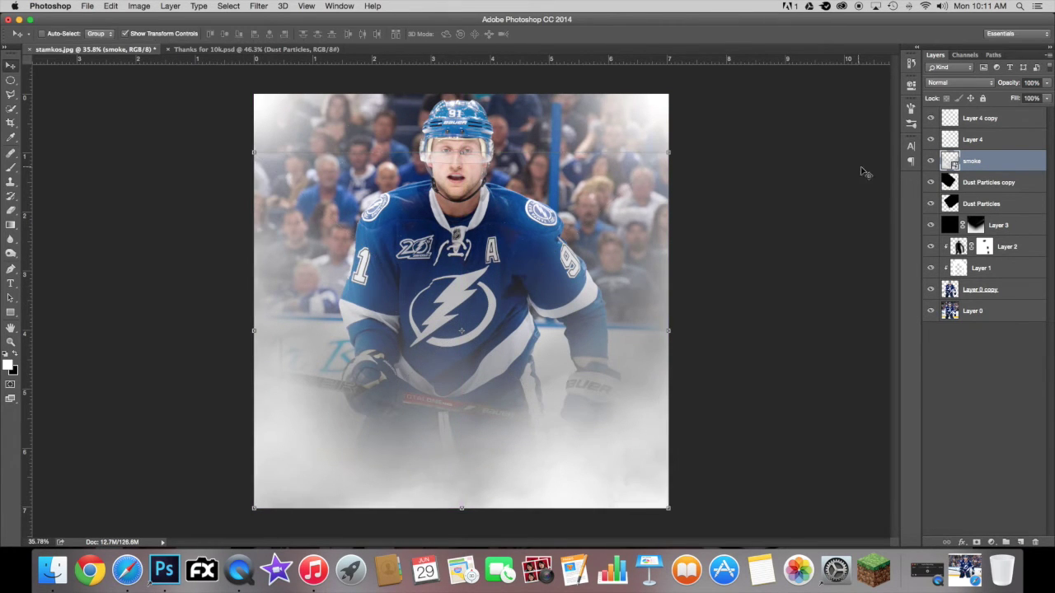
Try the smoke layer below and directly above Layer 3, test Soft Light blending and restore the Normal mode.
left_click_drag(1015, 163, 1026, 237)
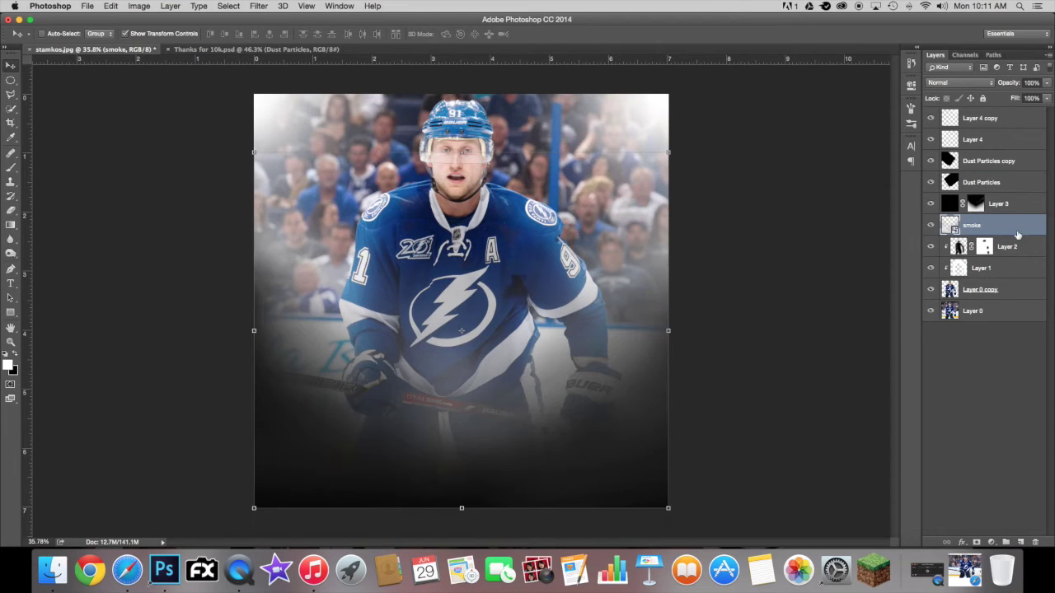
left_click_drag(1007, 227, 1007, 198)
left_click(973, 84)
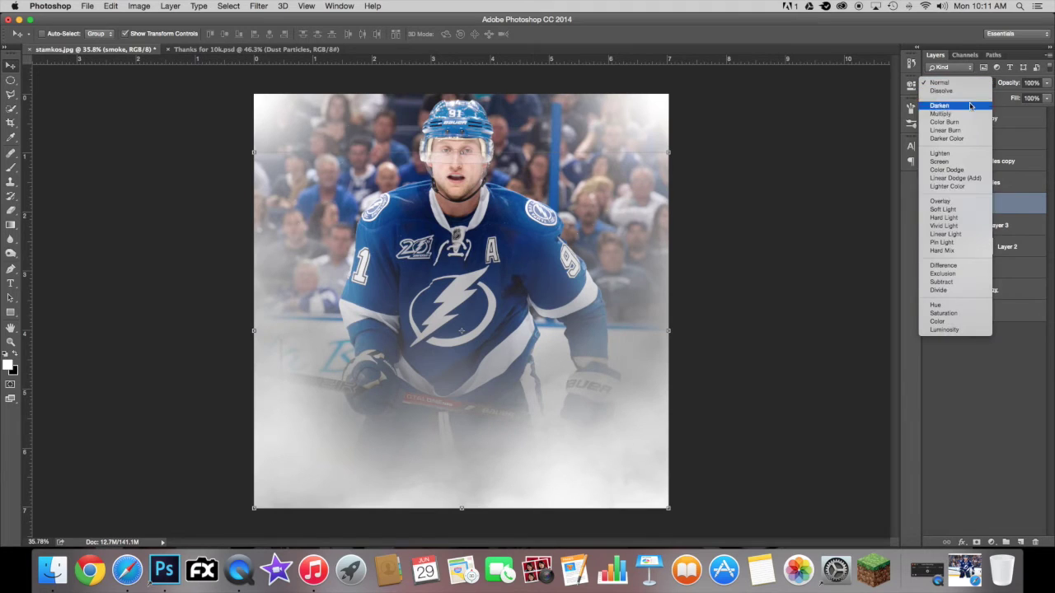
left_click(951, 209)
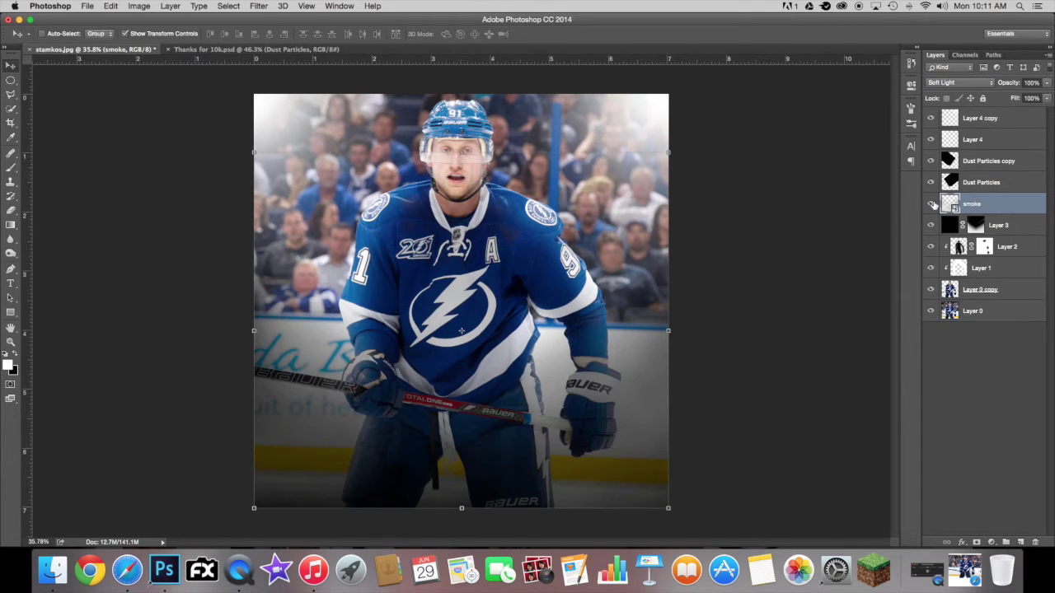
left_click(964, 85)
mouse_move(956, 12)
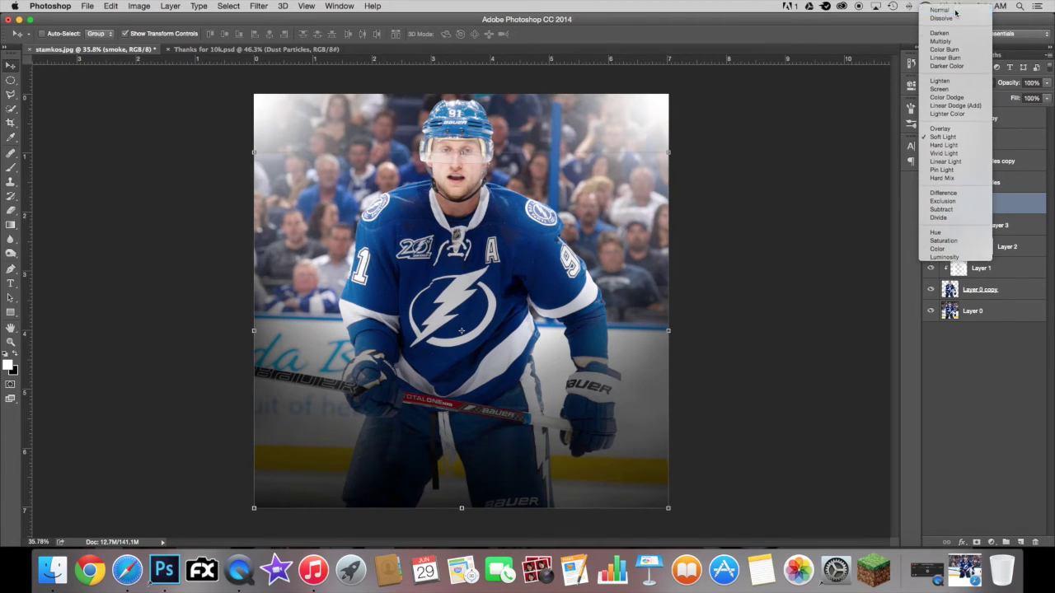
left_click(956, 11)
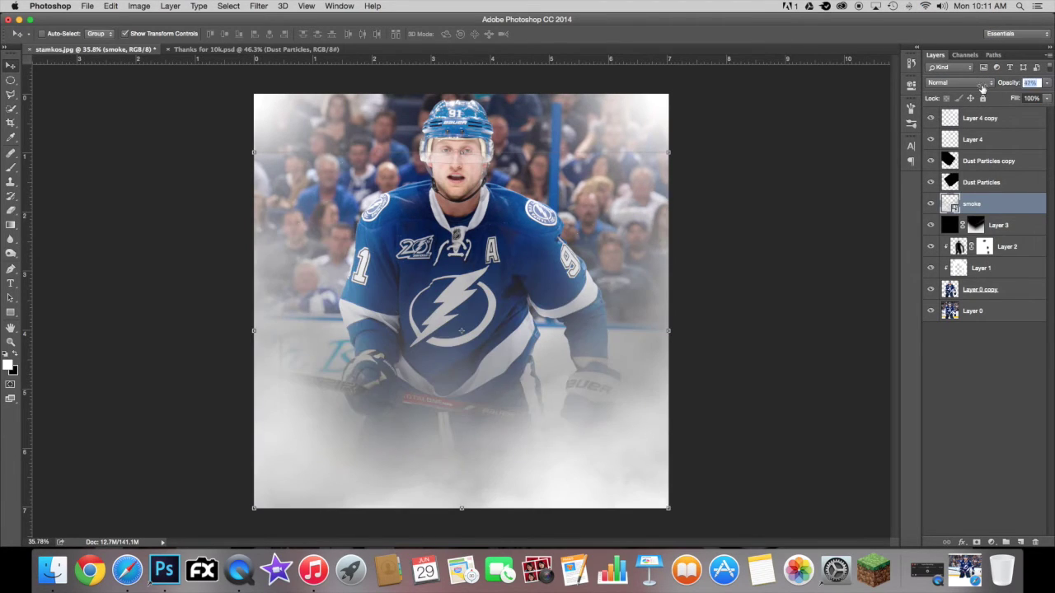
Set the smoke layer's opacity to 39% and fill to 45%, and compare the image with and without it.
key("3")
key("9")
left_click_drag(1017, 100, 969, 141)
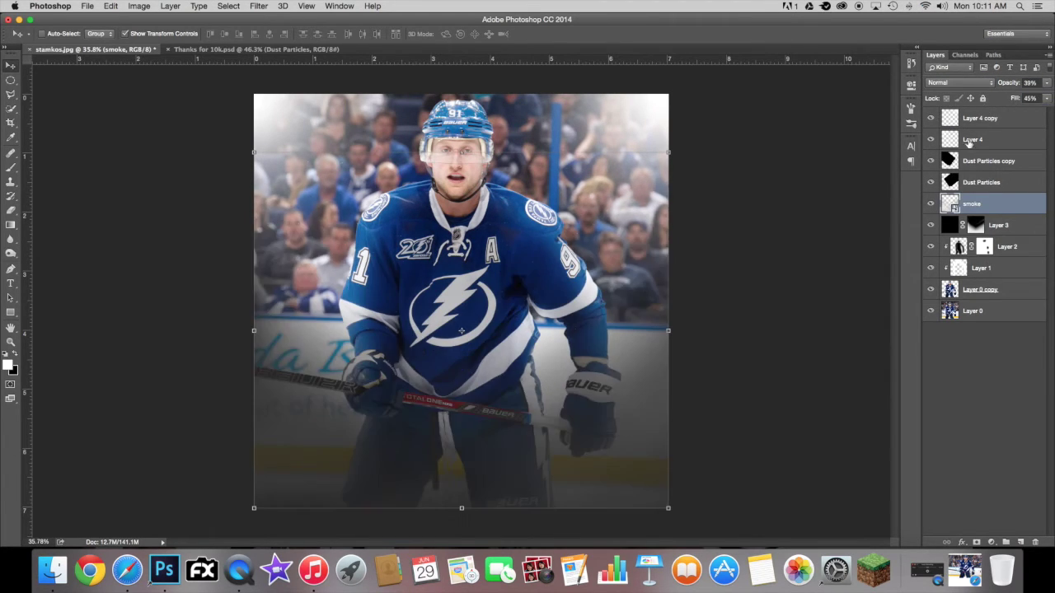
left_click(930, 202)
left_click(930, 203)
Reorder the smoke layer directly below Layer 3 and compare the image with the smoke hidden and shown.
left_click_drag(995, 203, 992, 233)
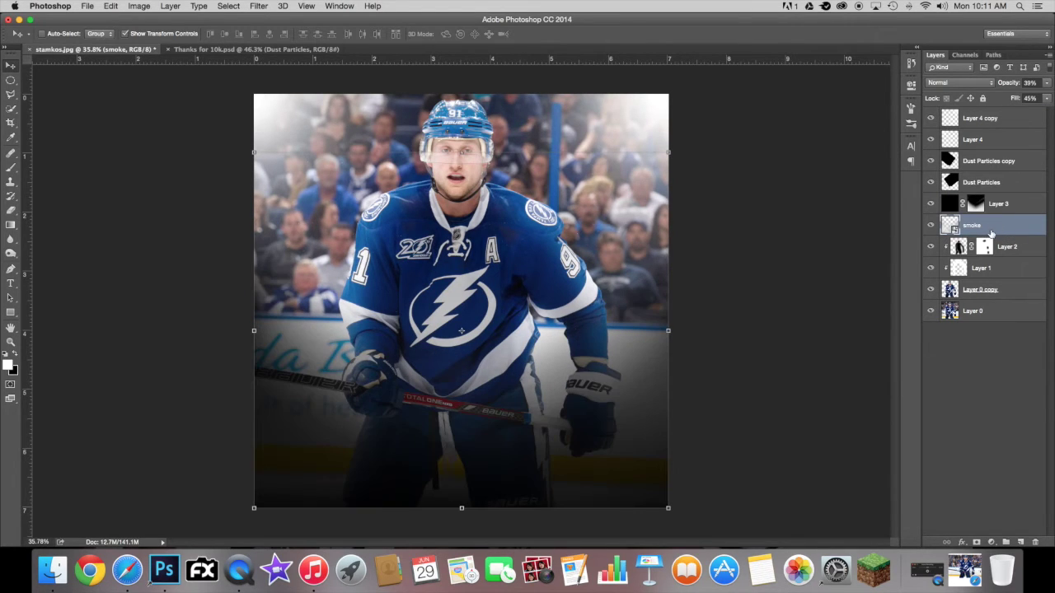
left_click(931, 225)
left_click(932, 225)
left_click(931, 225)
left_click(932, 225)
left_click(931, 225)
left_click(931, 225)
Set the smoke layer's opacity and fill to 50% each and compare the image with and without it.
left_click_drag(1016, 86, 1020, 99)
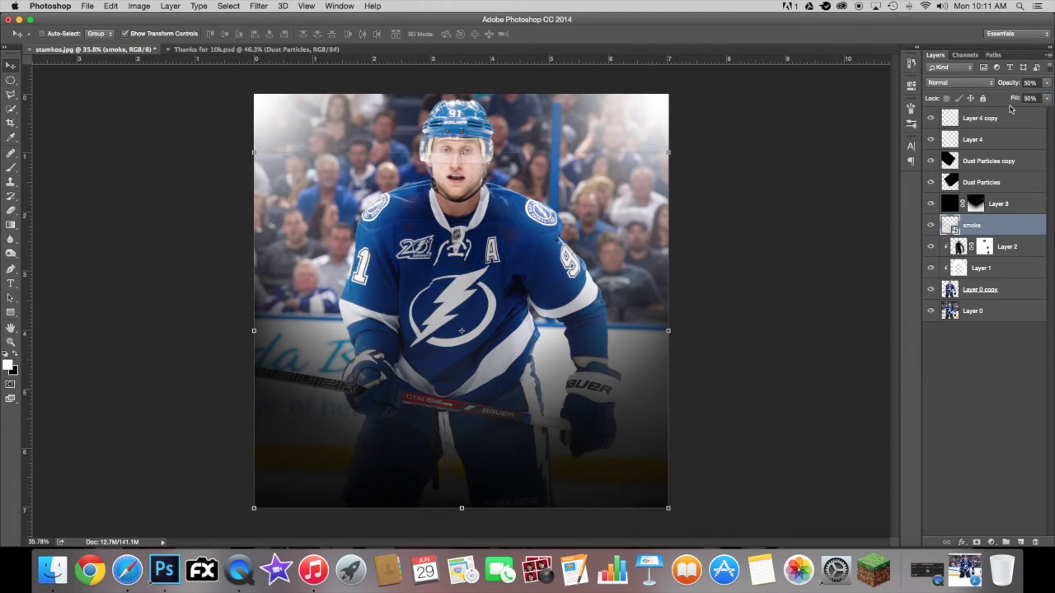
left_click(930, 226)
left_click(930, 225)
left_click(930, 226)
left_click(931, 226)
Add a new empty layer directly above Layer 0 and ready the Brush tool with black as the foreground colour.
left_click(970, 313)
scroll(531, 309, "up", 1)
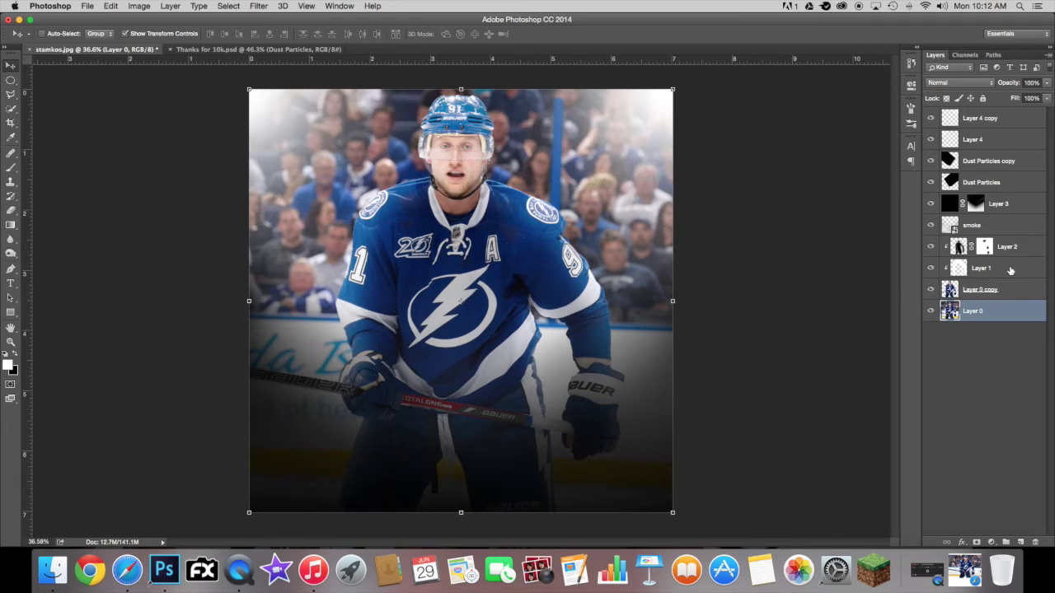
left_click(1021, 542)
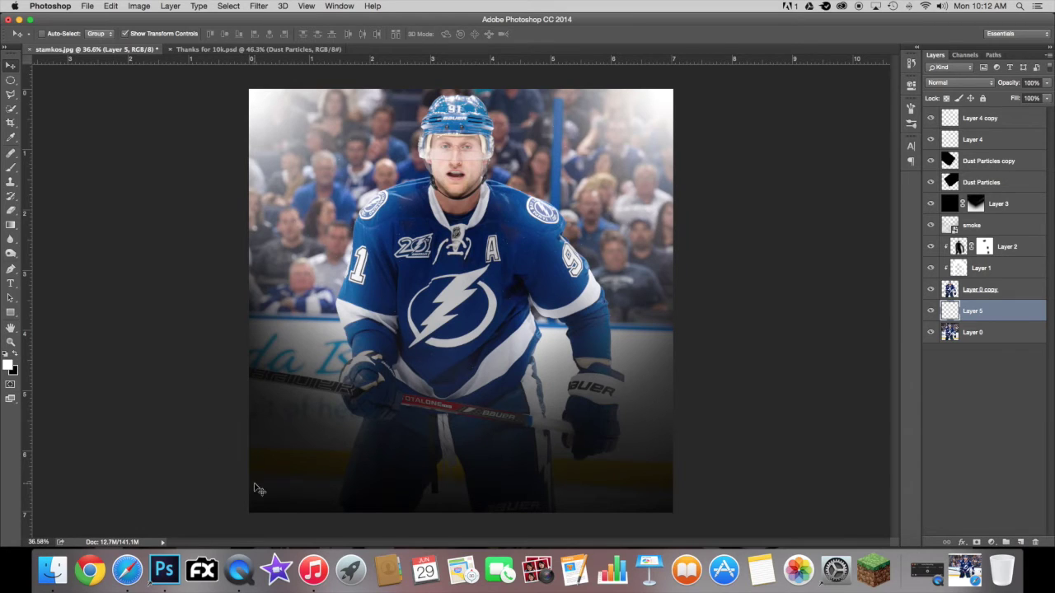
key("b")
left_click(15, 356)
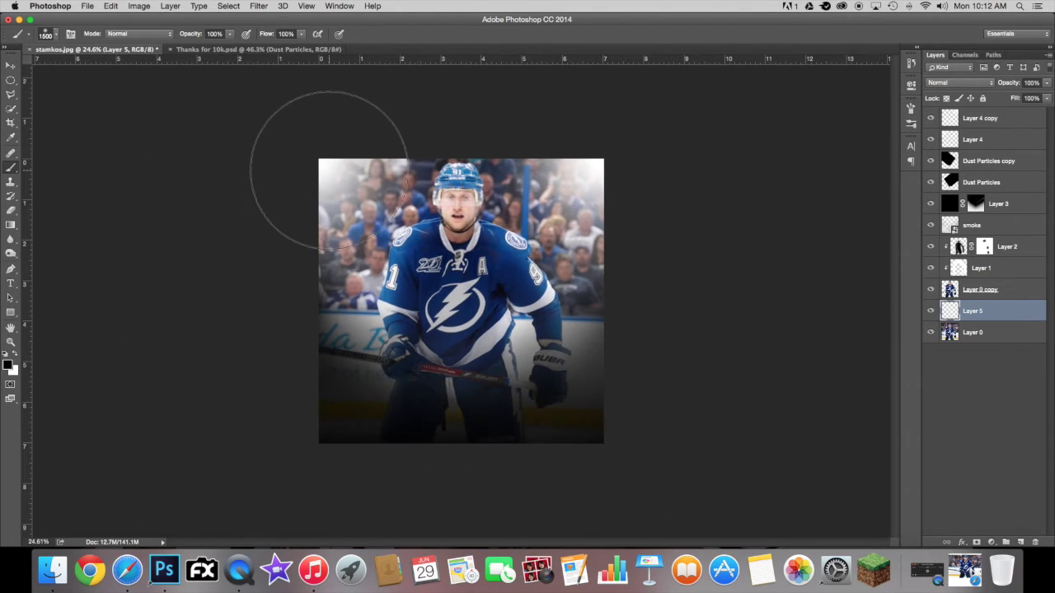
Paint soft black with the 1500 px brush across the crowd behind the player's helmet, undoing the first stroke and repainting it higher.
left_click_drag(349, 170, 553, 181)
key("super+z")
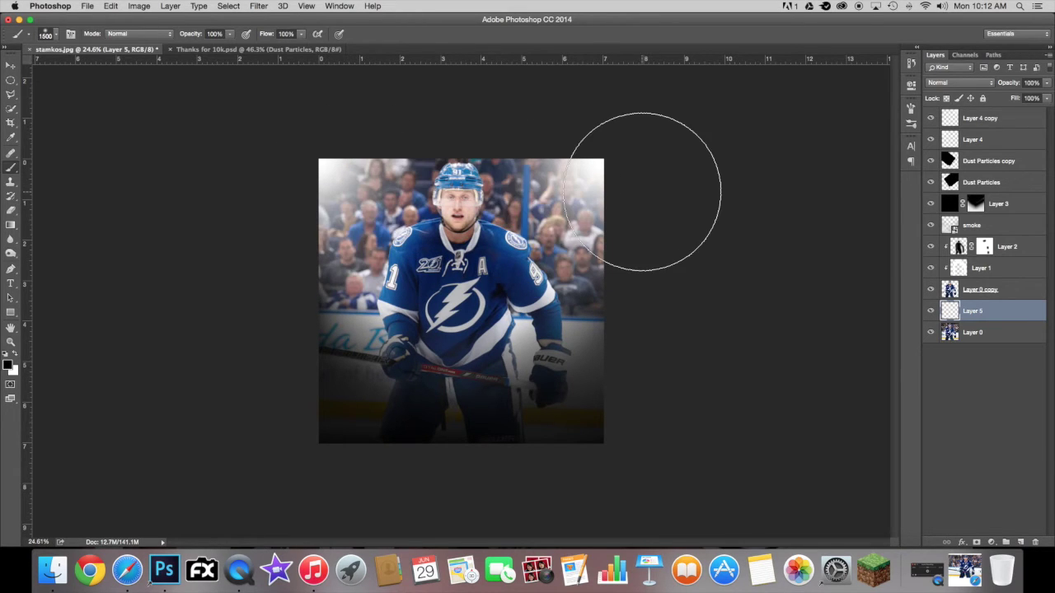
left_click_drag(388, 141, 527, 132)
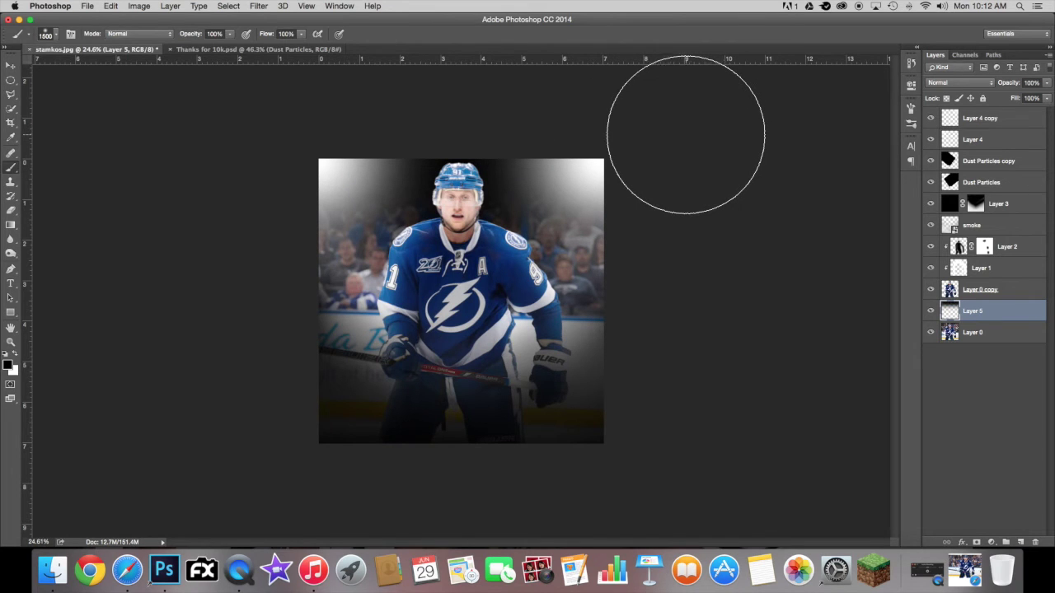
scroll(511, 107, "up", 3)
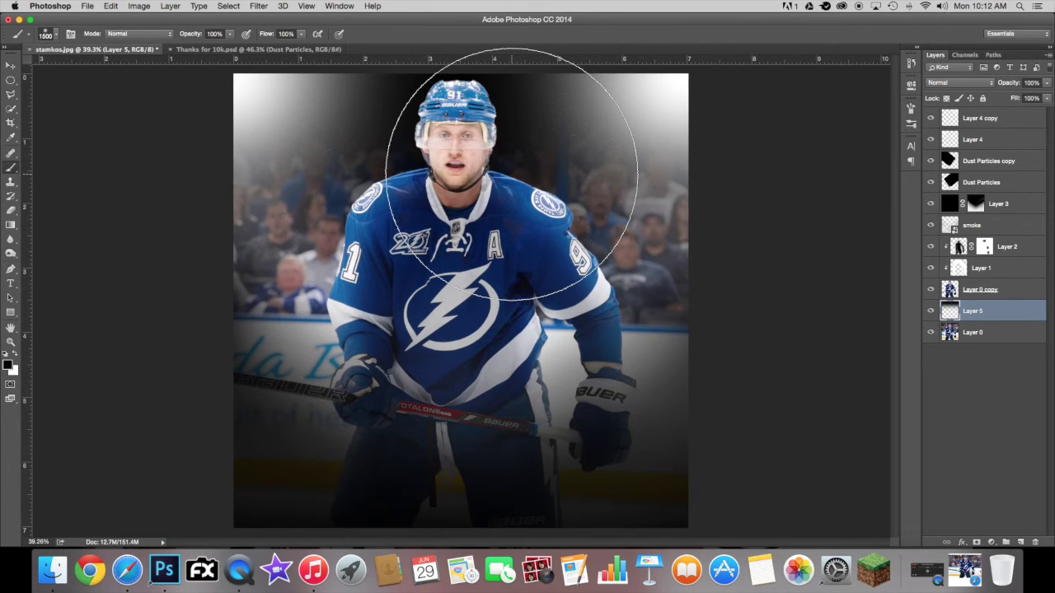
Set Layer 5's opacity to 17%.
left_click(1008, 83)
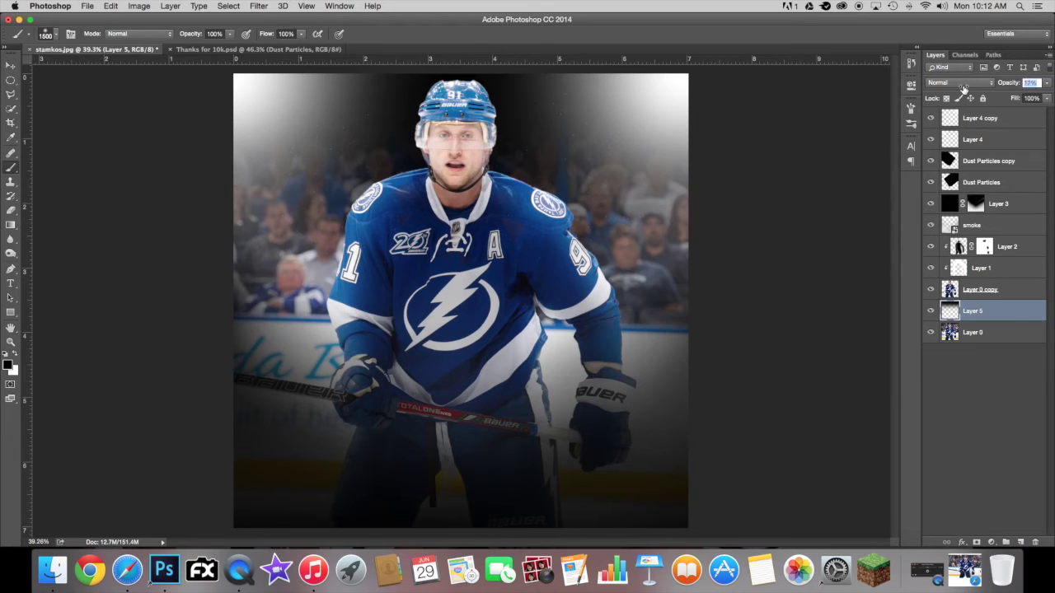
type("17")
key("Return")
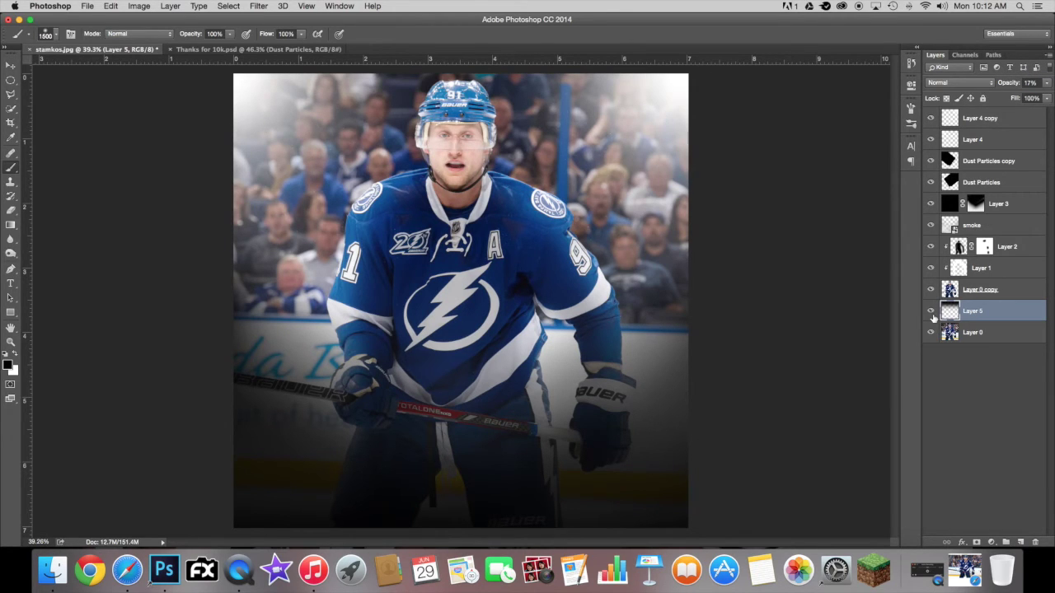
scroll(800, 383, "down", 2)
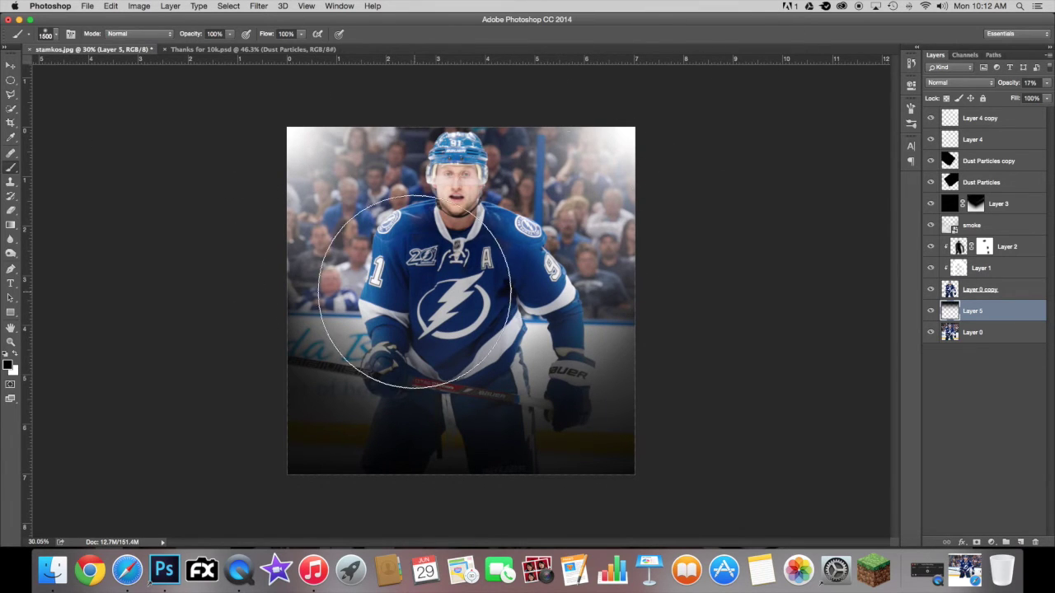
scroll(600, 146, "down", 1)
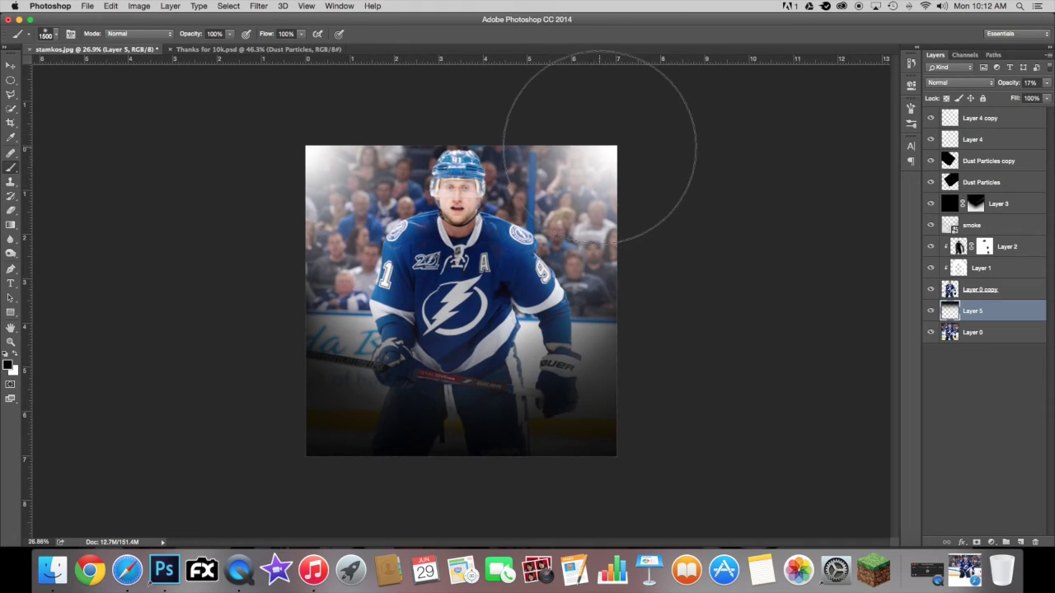
scroll(600, 148, "up", 2)
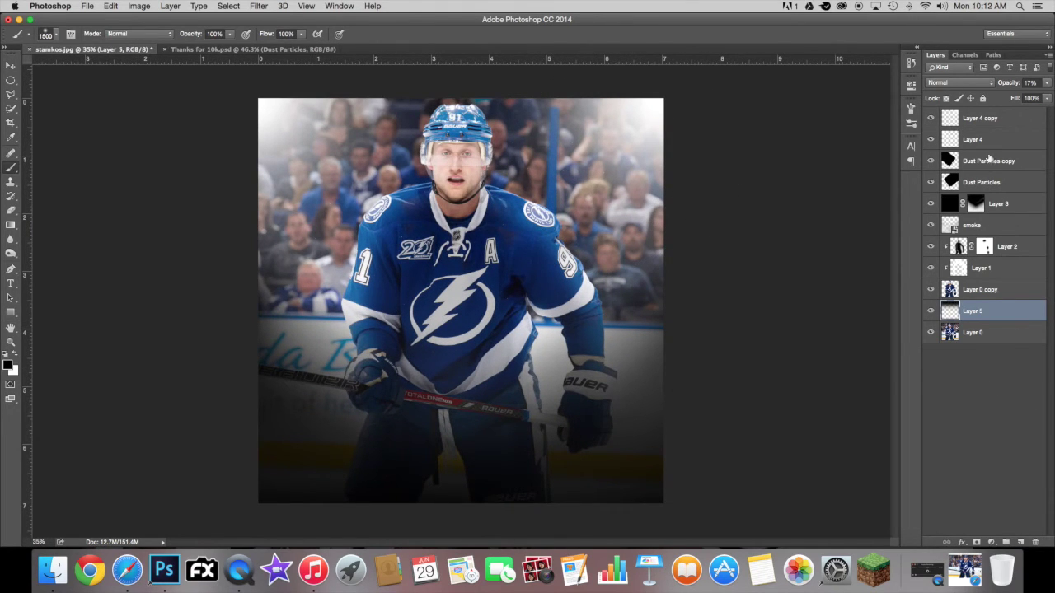
Add a Gradient Map adjustment layer above Layer 4 copy with the black-to-white Foreground to Background gradient, trying Reverse and switching it back off.
left_click(997, 124)
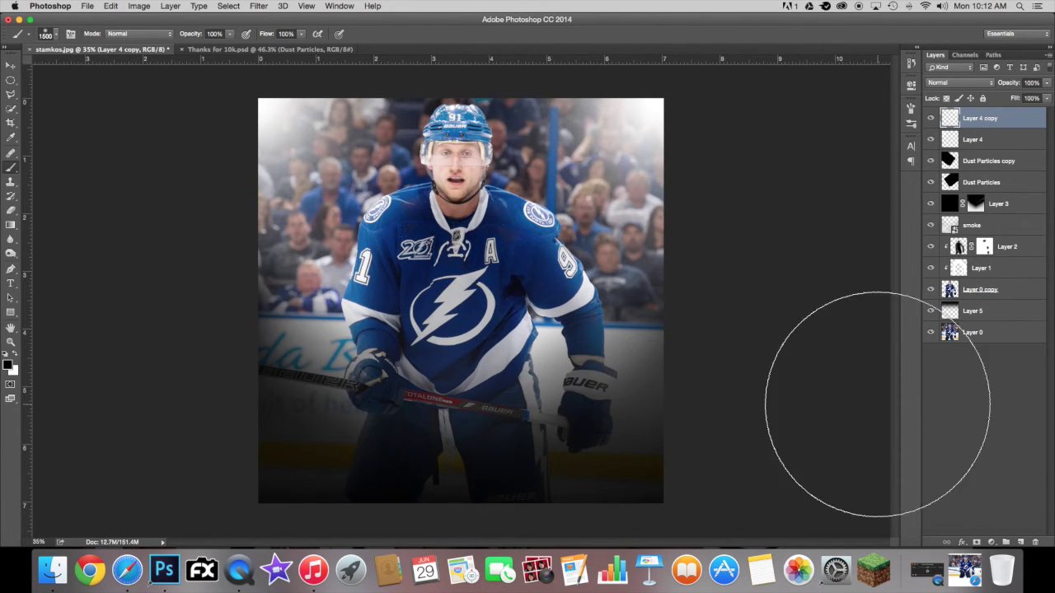
left_click(993, 543)
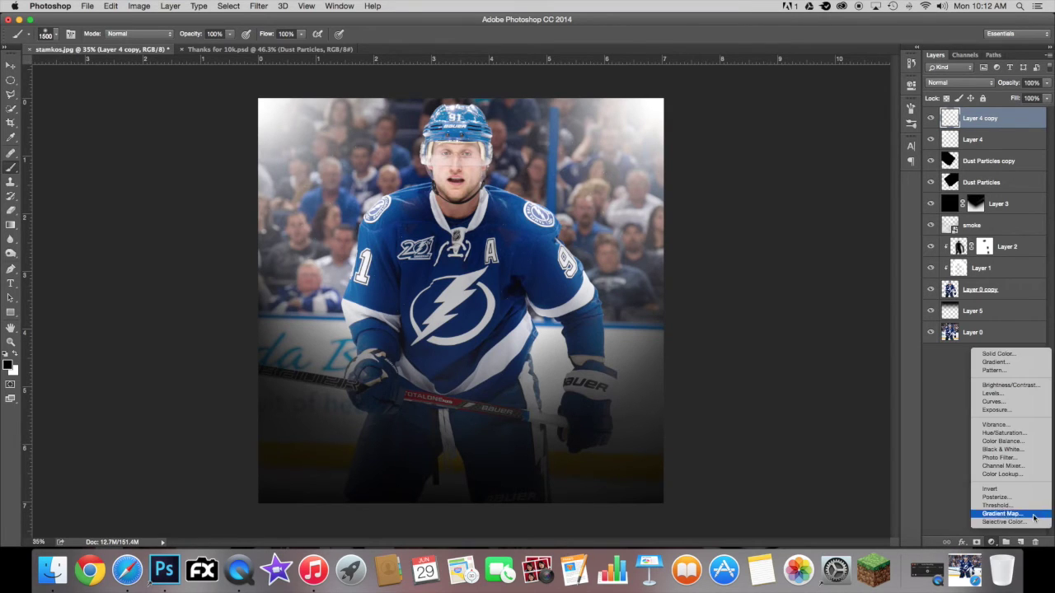
left_click(1002, 513)
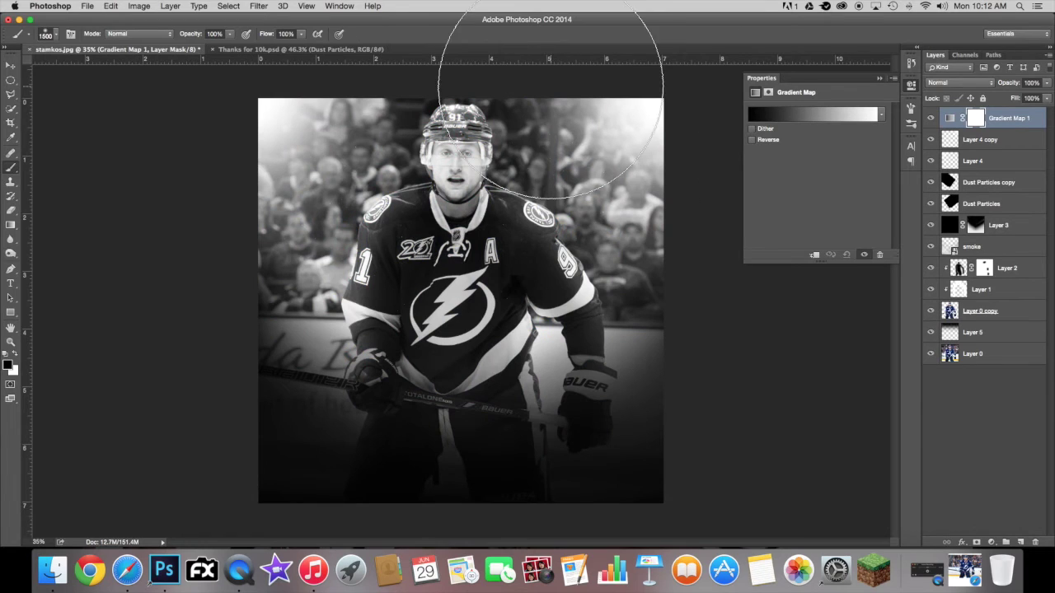
left_click(791, 118)
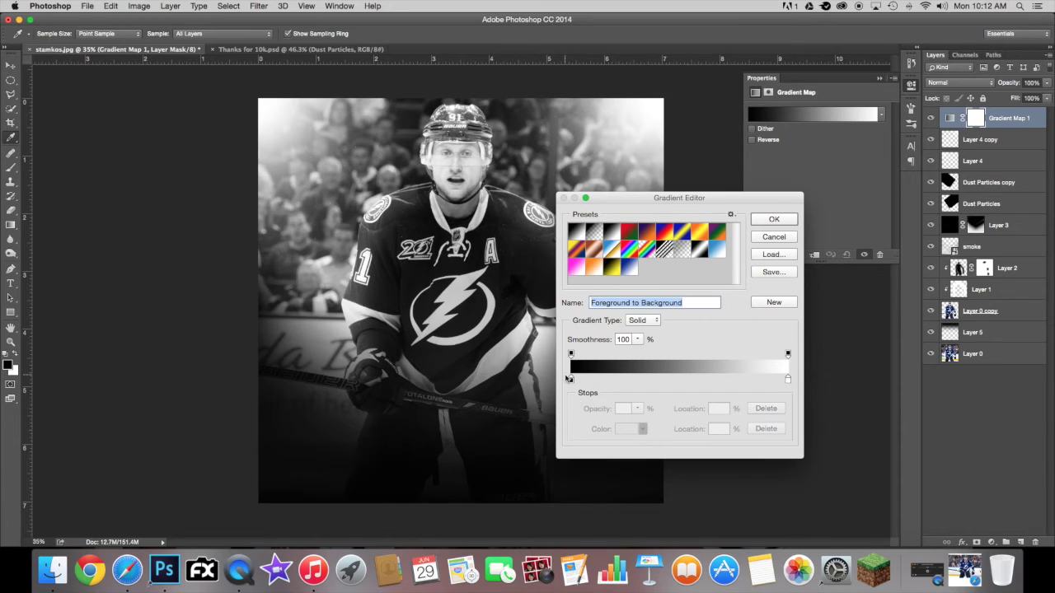
left_click(775, 218)
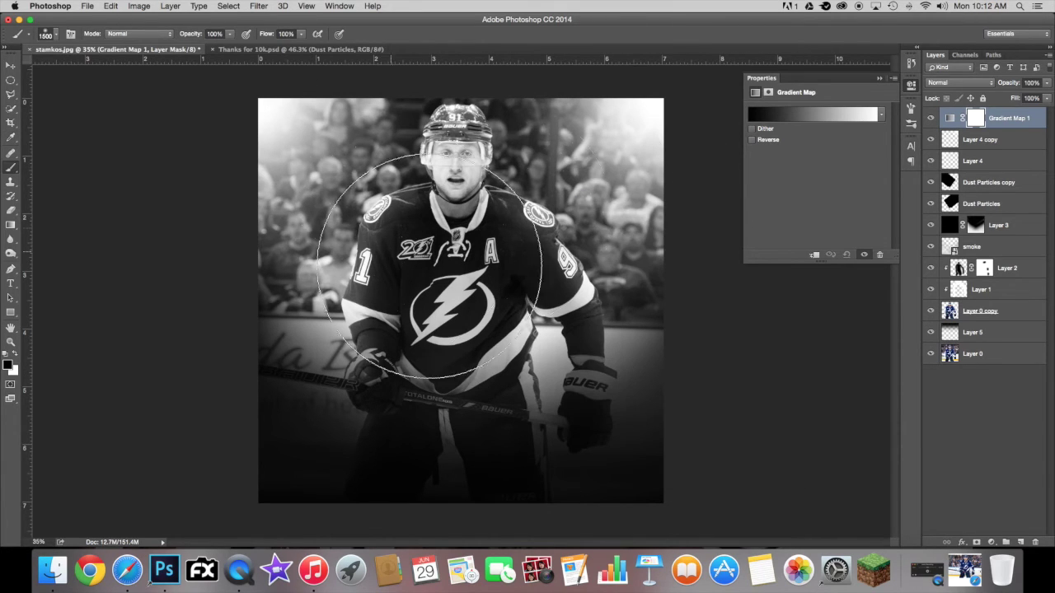
left_click(751, 140)
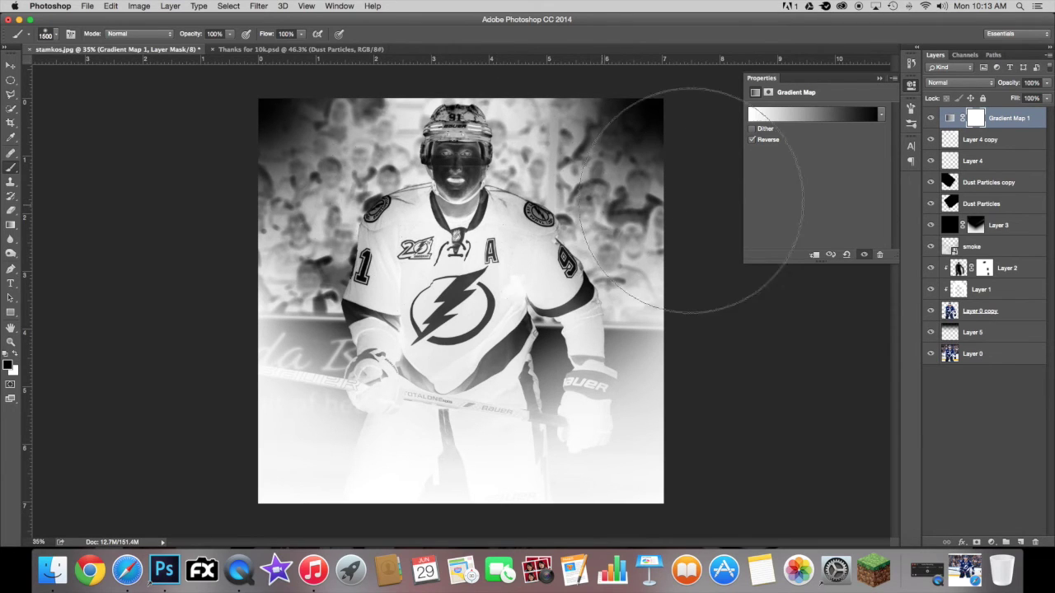
left_click(751, 140)
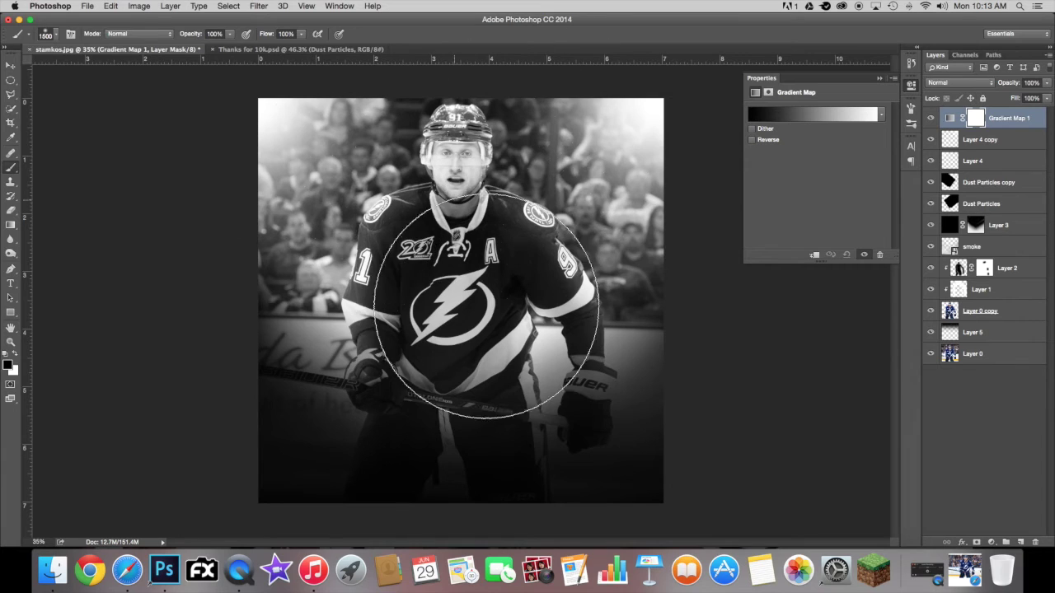
Blend the black-to-white gradient map in Soft Light at 50% opacity and compare the image with and without it.
left_click(966, 80)
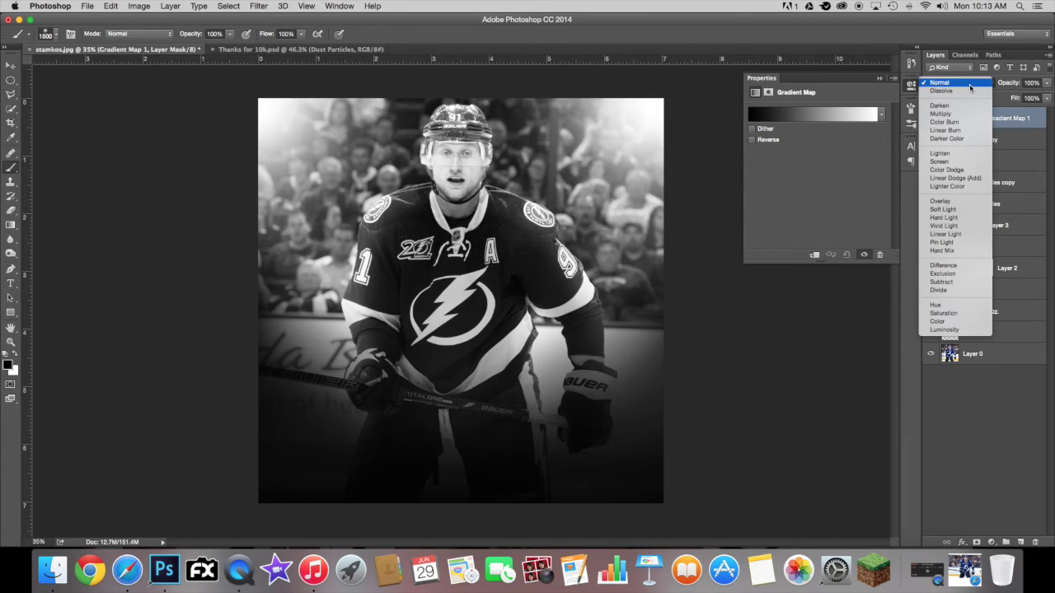
left_click(944, 196)
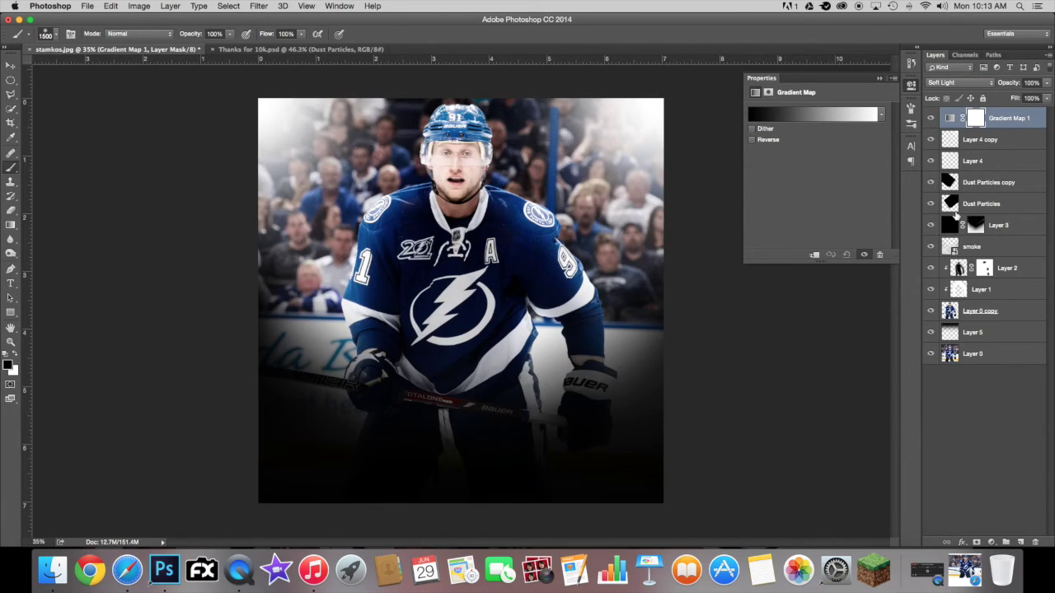
left_click(930, 118)
left_click(930, 118)
left_click(932, 118)
left_click_drag(1012, 84, 984, 89)
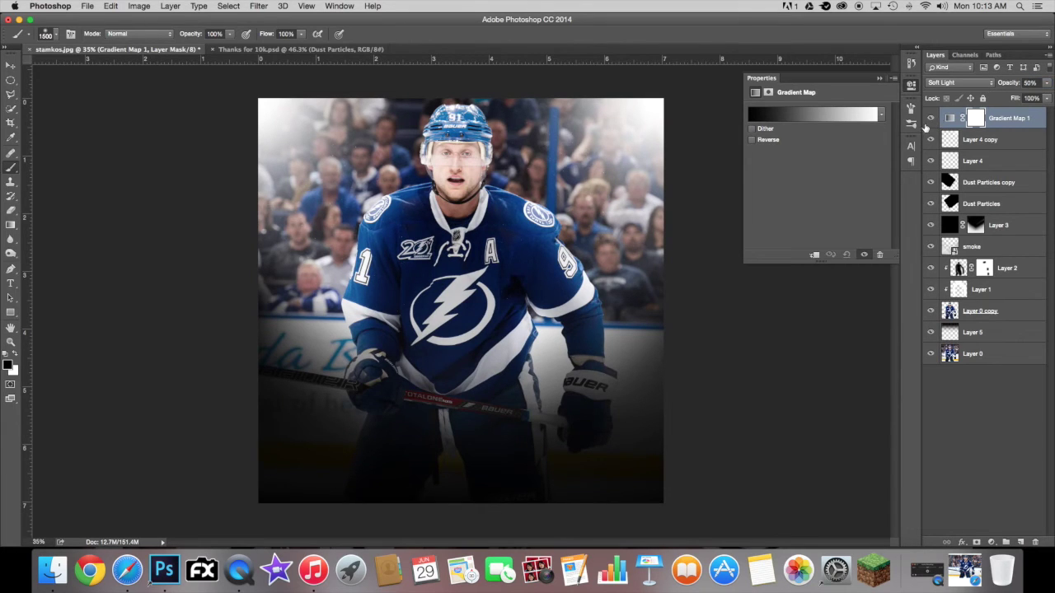
left_click(931, 119)
left_click(930, 119)
Add a second Gradient Map adjustment layer on top using the Violet, Orange preset.
left_click(992, 541)
left_click(999, 513)
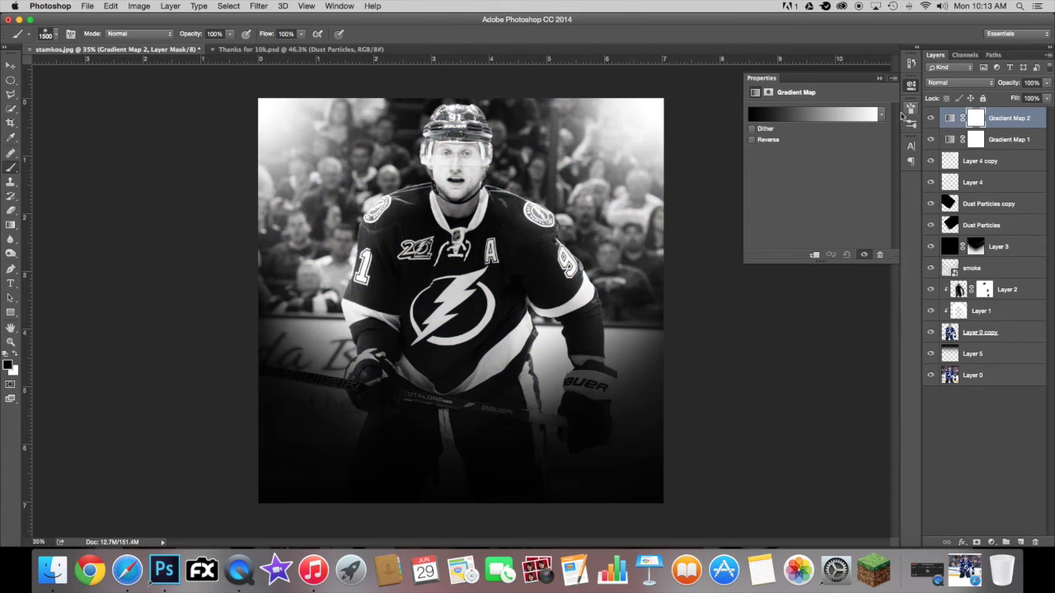
left_click(844, 113)
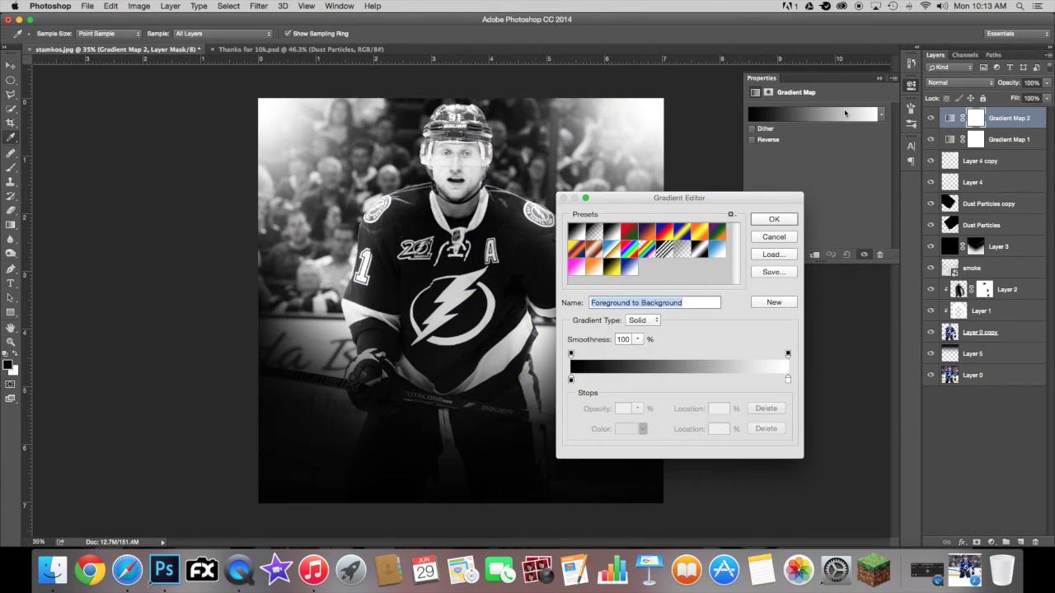
left_click(645, 237)
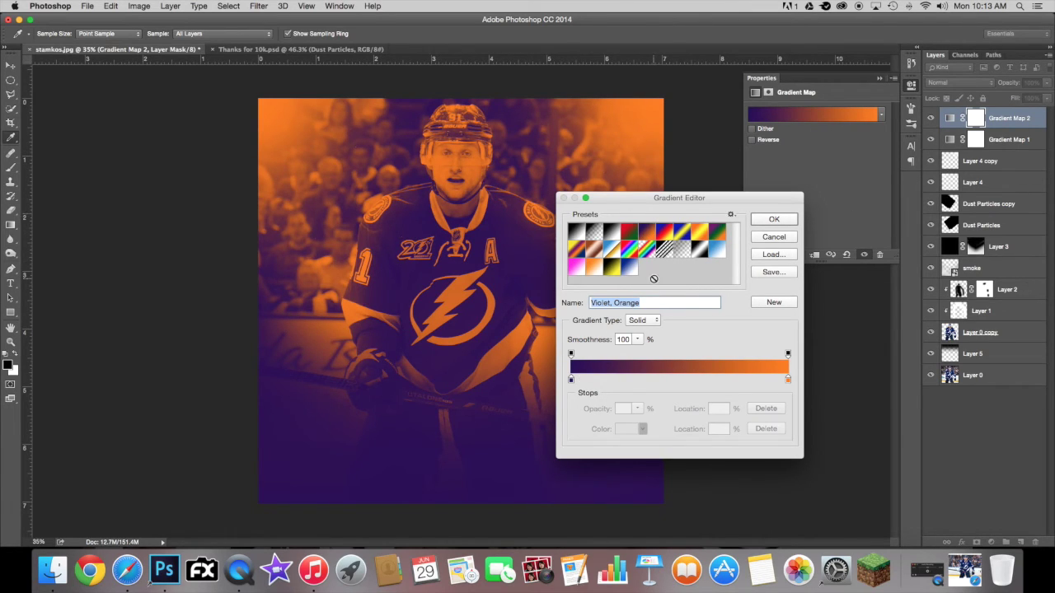
left_click(775, 219)
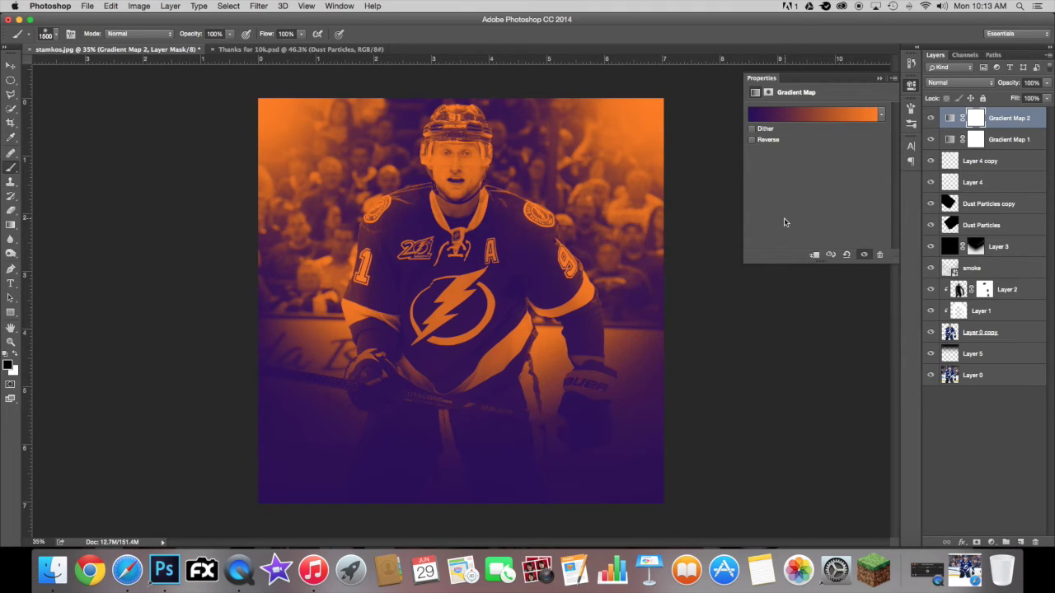
Set the violet-orange gradient map to Soft Light with 58% fill and compare the image with and without it.
left_click(959, 84)
left_click(943, 207)
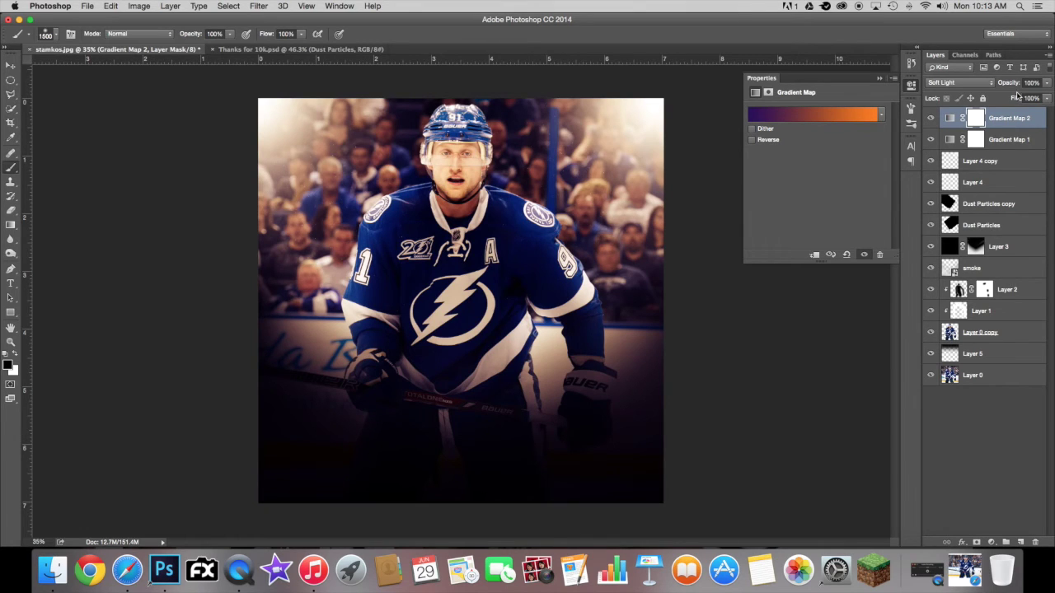
left_click_drag(1016, 103, 984, 117)
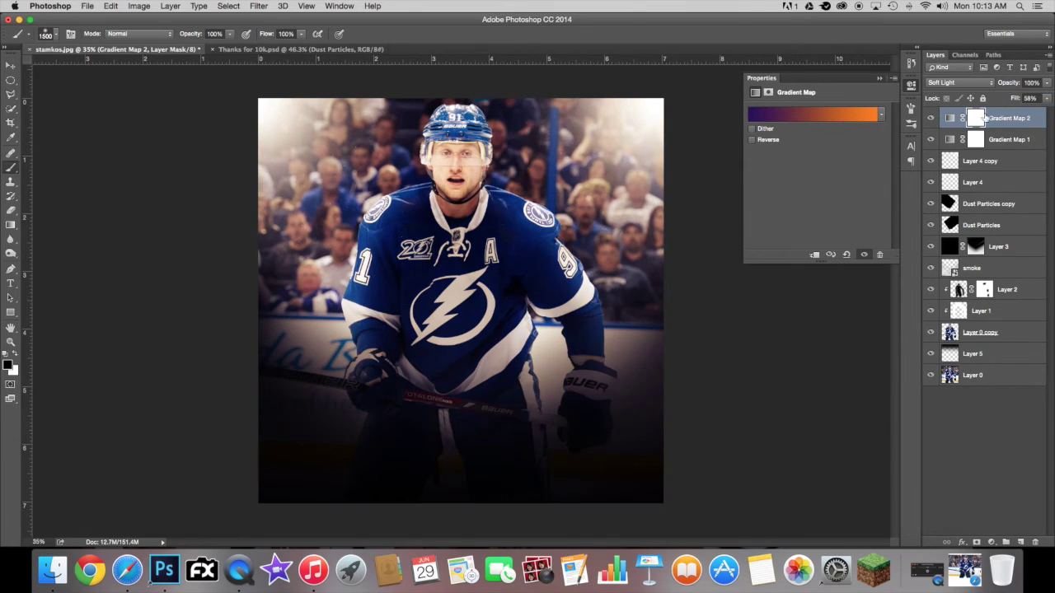
left_click(930, 119)
left_click(931, 119)
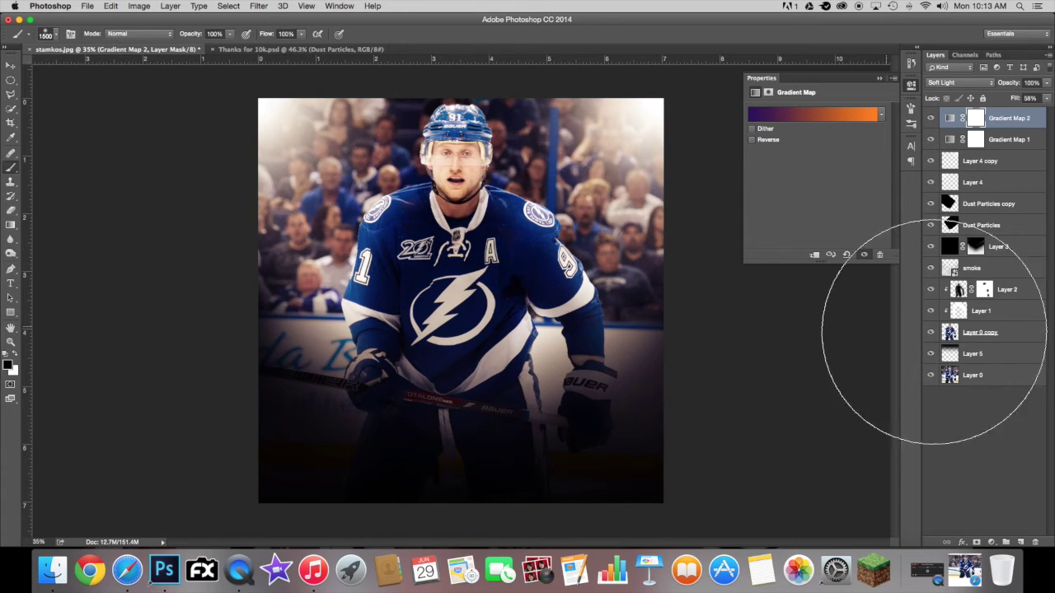
Lower the opacity of the black fade on Layer 3 to 86% and inspect the image.
left_click(993, 245)
left_click_drag(1010, 87, 1007, 86)
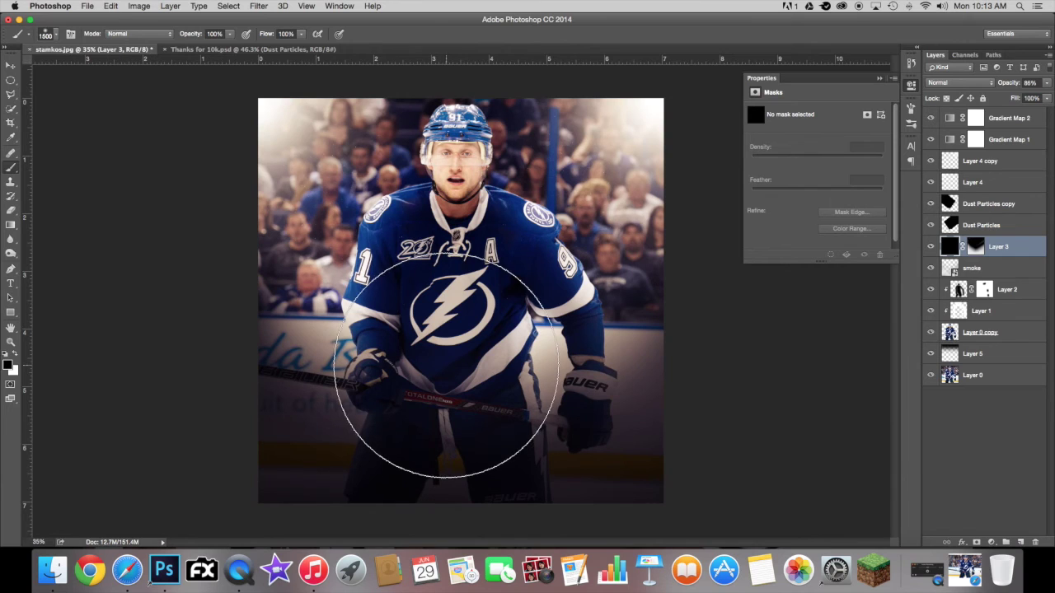
scroll(446, 367, "up", 5)
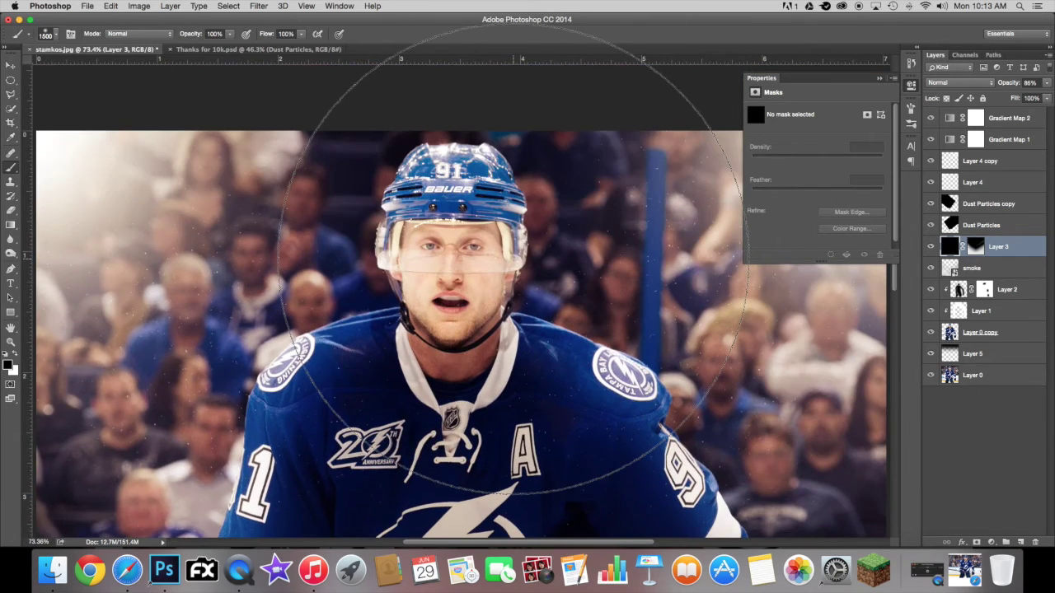
scroll(515, 259, "down", 1)
scroll(513, 258, "down", 1)
scroll(513, 258, "down", 3)
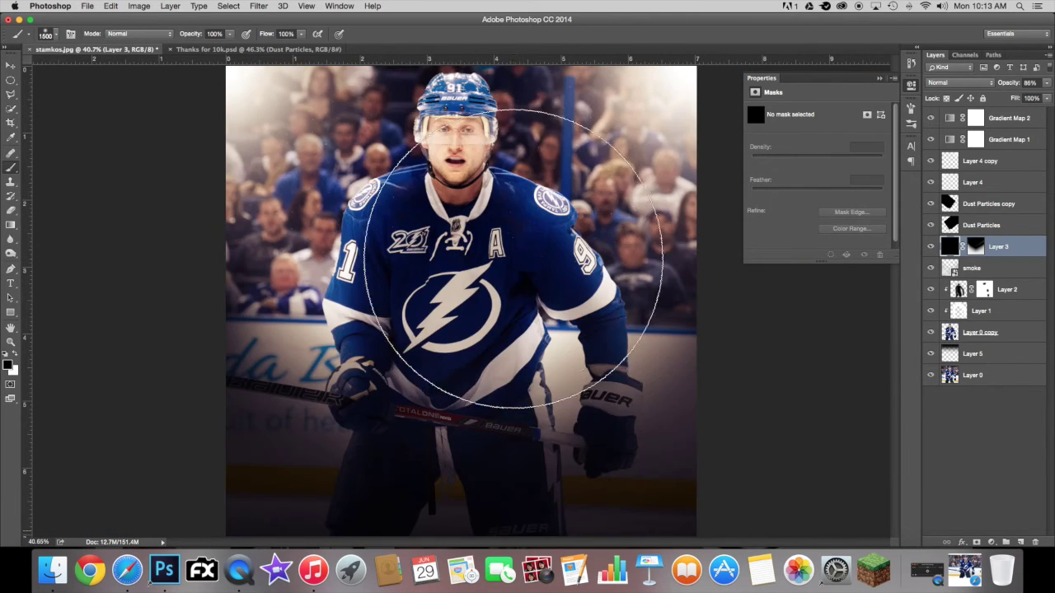
Add a Brightness/Contrast adjustment above Layer 4 copy with brightness 6 and contrast 8, and compare the image with and without it.
left_click(1008, 164)
left_click(991, 542)
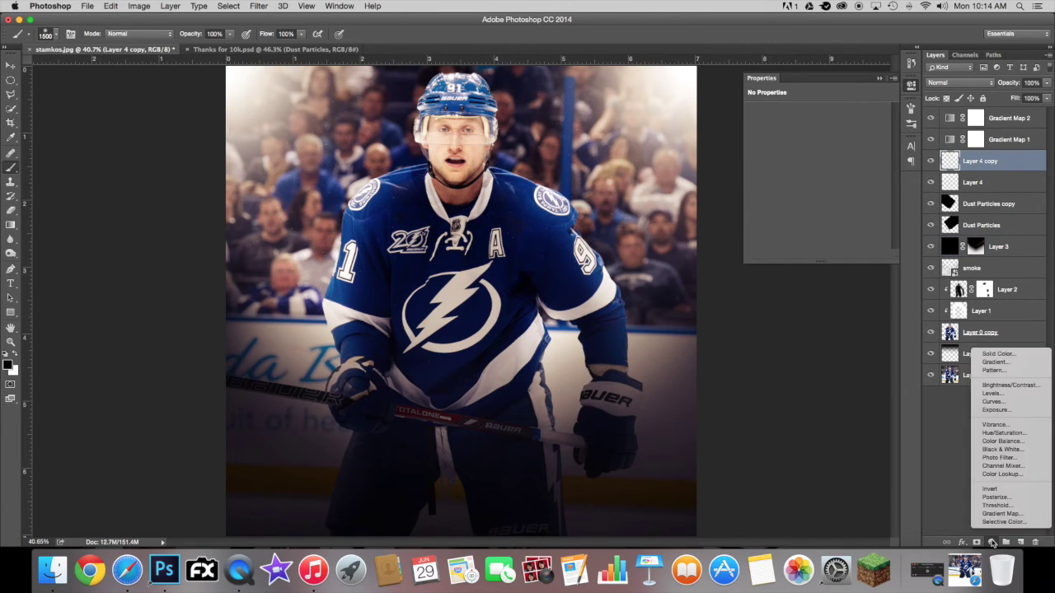
left_click(1020, 385)
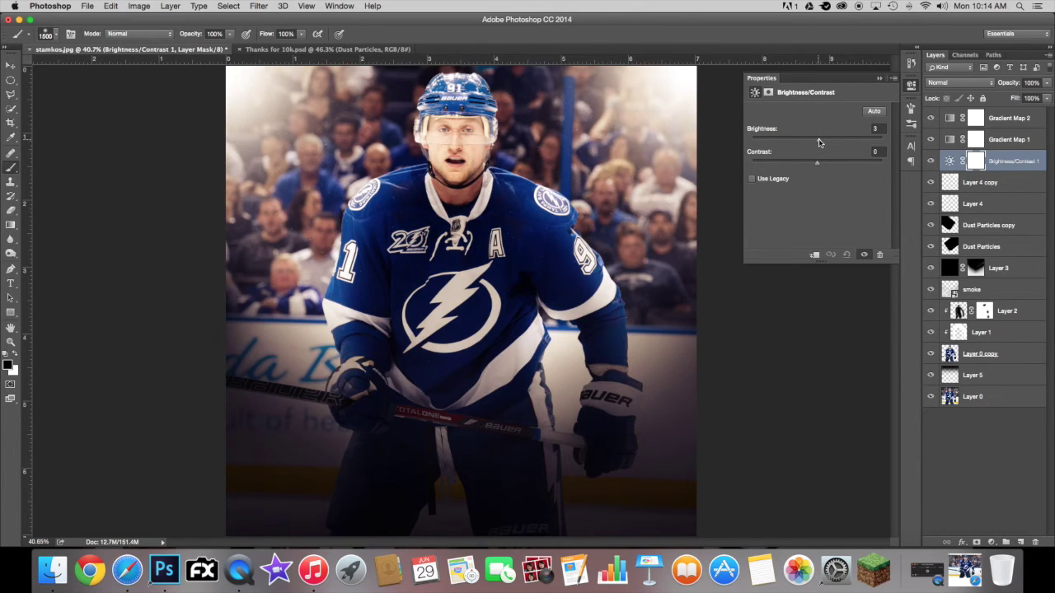
left_click_drag(815, 163, 819, 164)
left_click(930, 163)
left_click(930, 163)
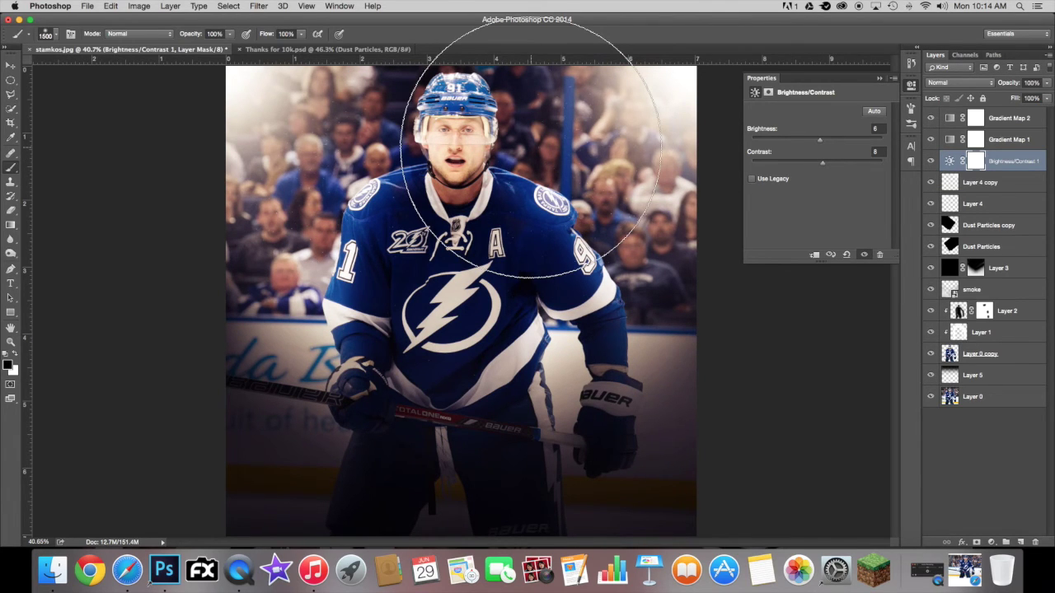
scroll(530, 149, "down", 3)
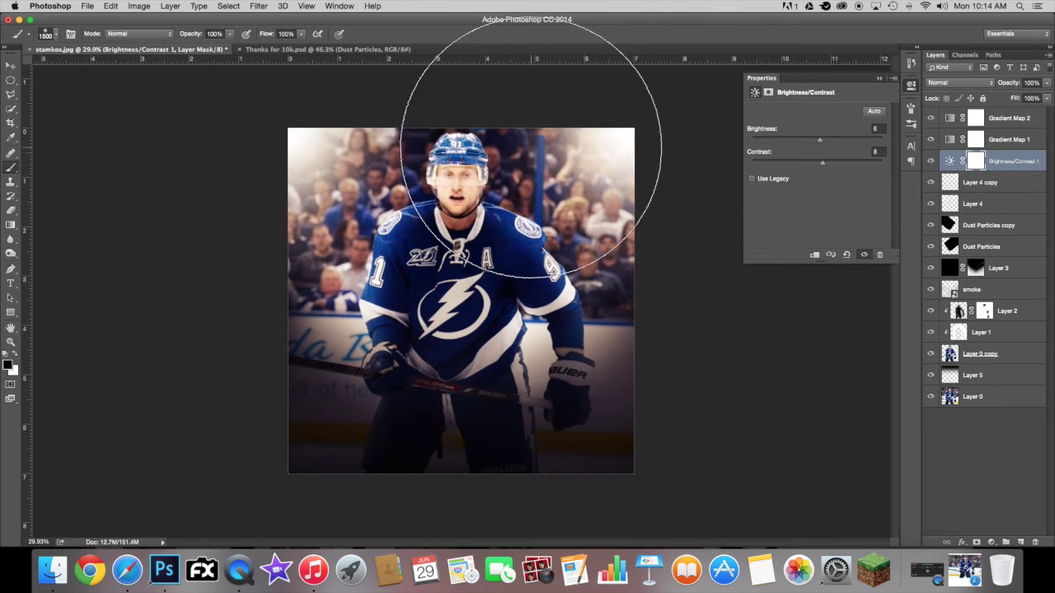
scroll(540, 215, "up", 3)
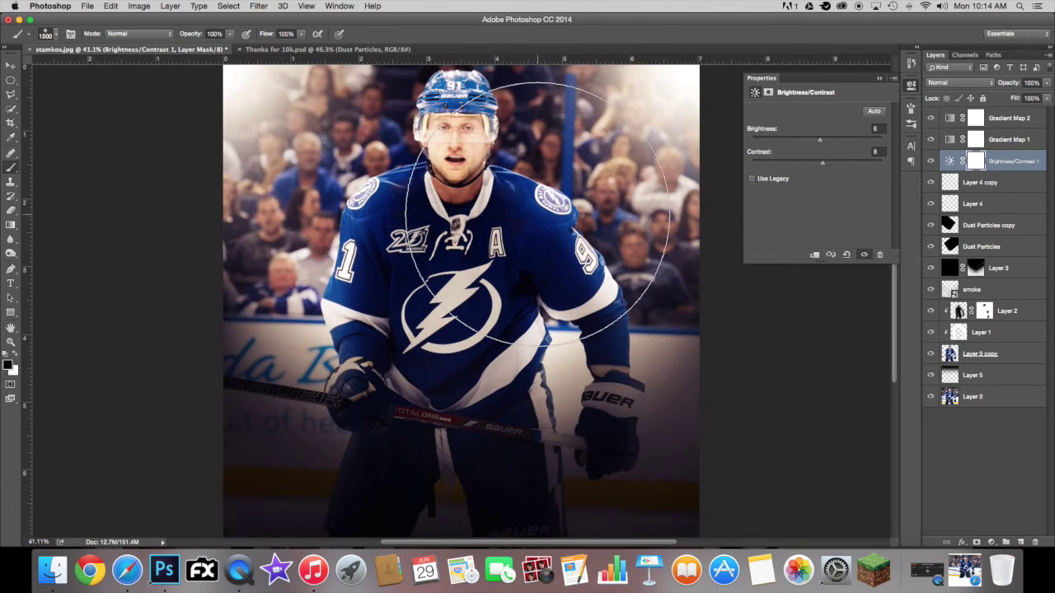
Add a Vibrance adjustment layer and move it directly below the Brightness/Contrast layer.
left_click(991, 542)
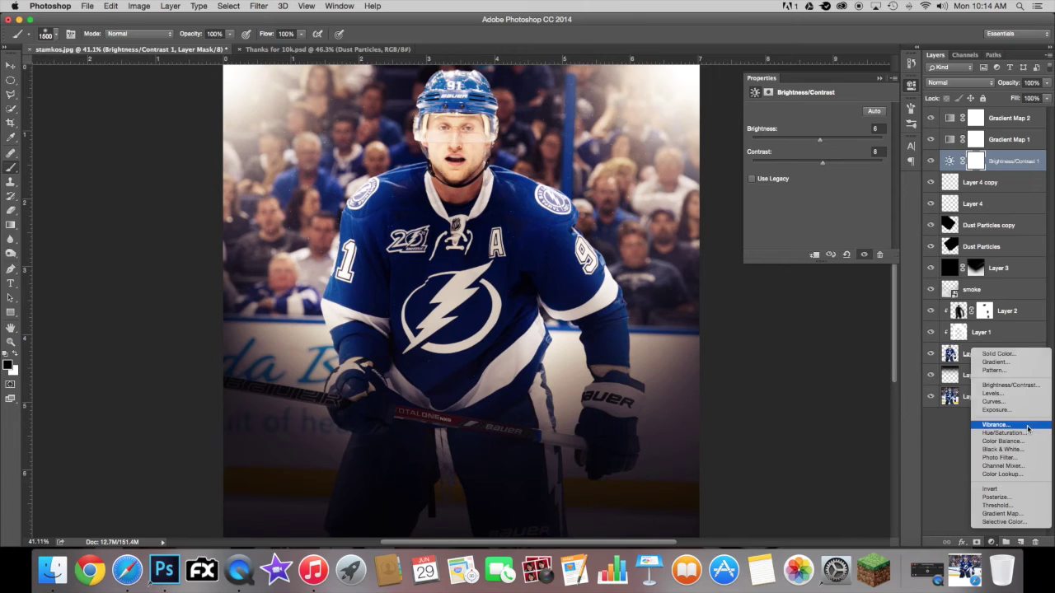
left_click(997, 424)
left_click_drag(1017, 169, 1006, 200)
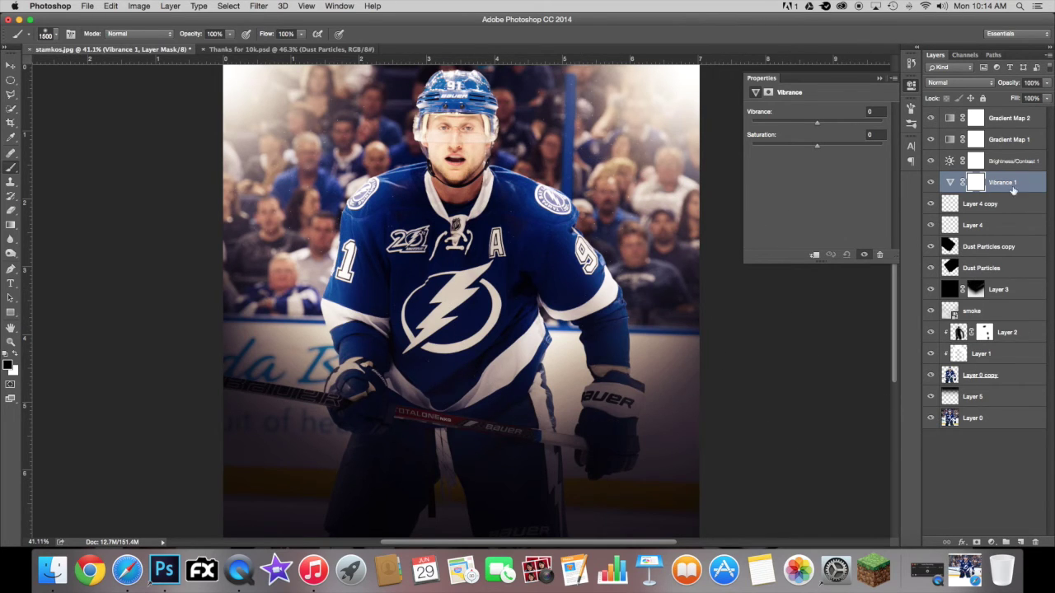
left_click(993, 542)
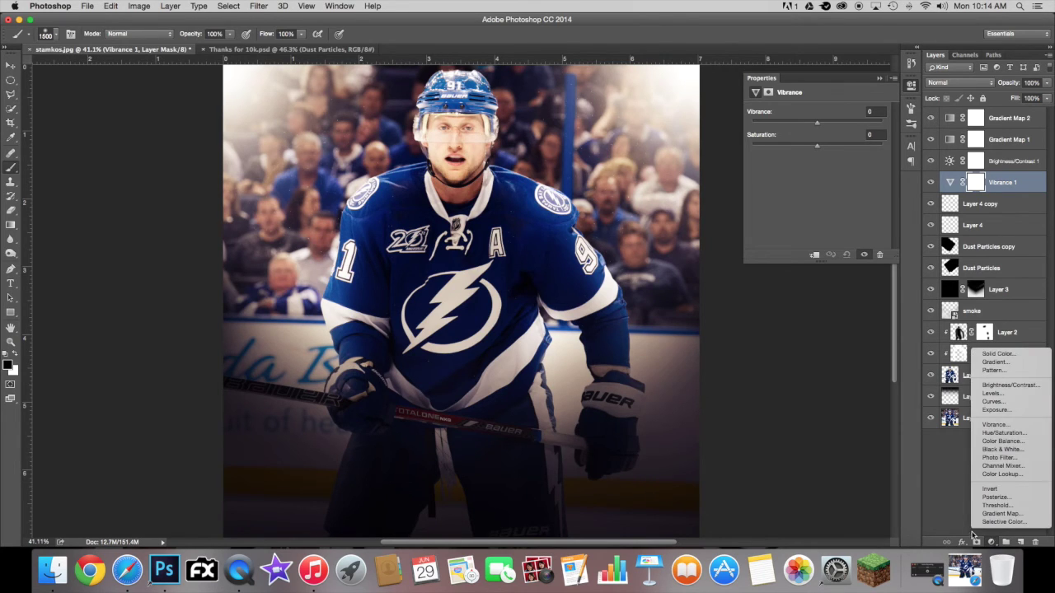
left_click(974, 534)
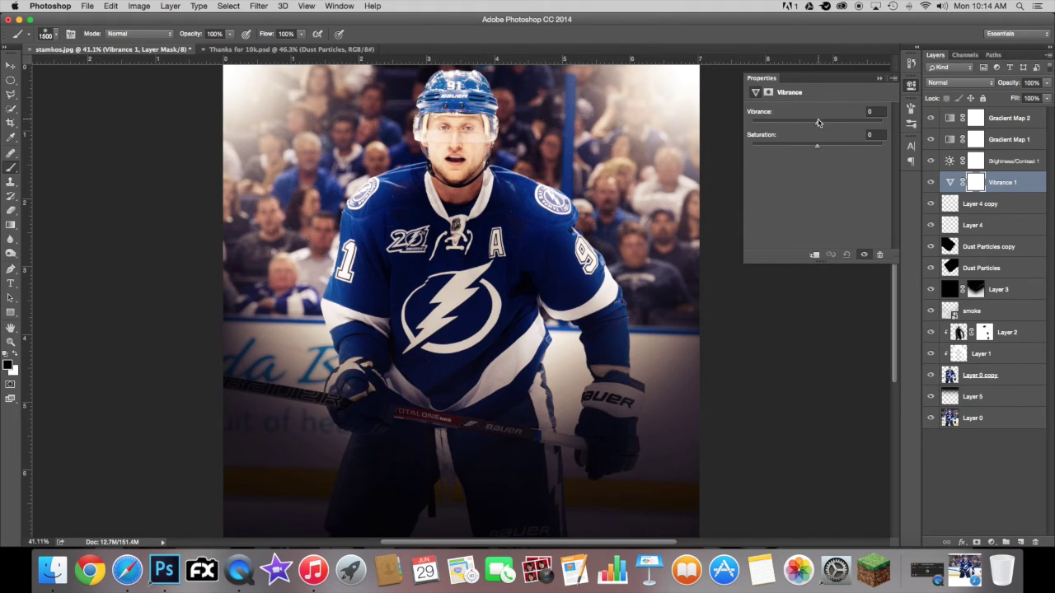
Set the Vibrance adjustment to vibrance -49 and saturation -21, and compare the image with and without it.
left_click_drag(819, 123, 785, 140)
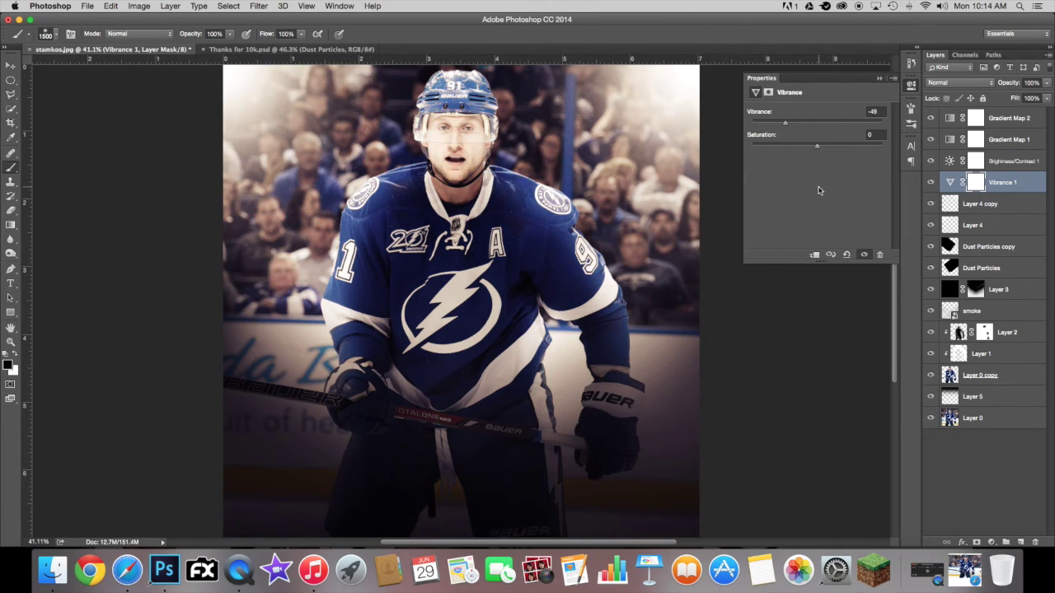
left_click_drag(816, 148, 804, 151)
left_click(931, 182)
left_click(931, 182)
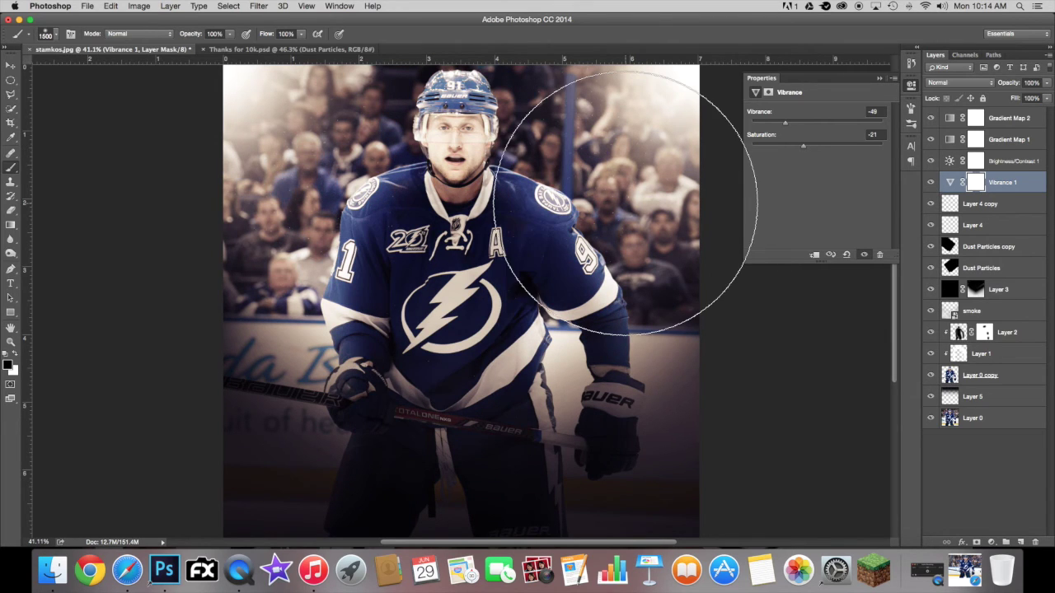
scroll(627, 247, "down", 3)
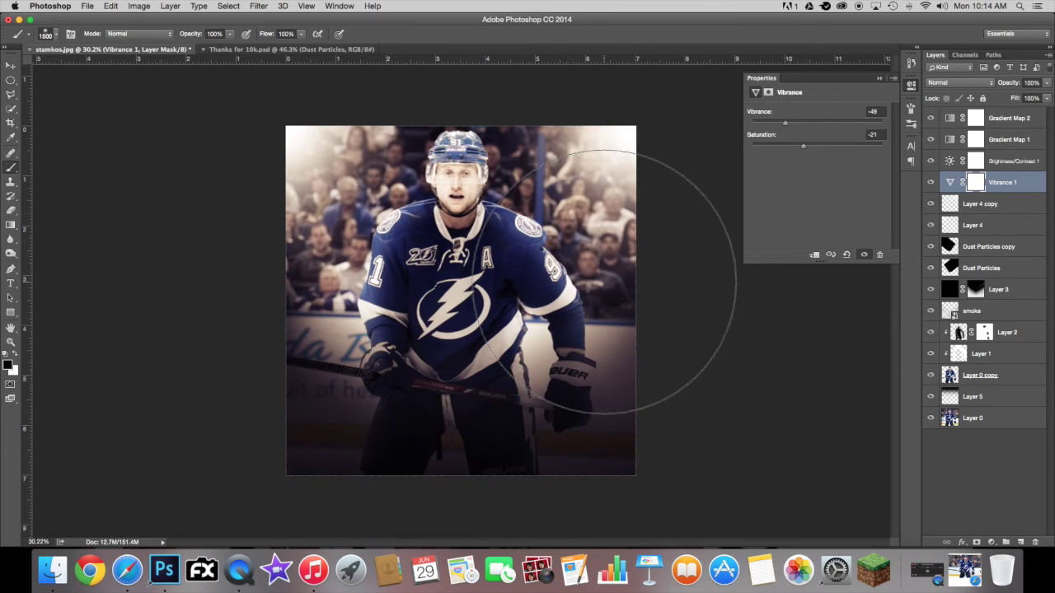
scroll(626, 313, "up", 3)
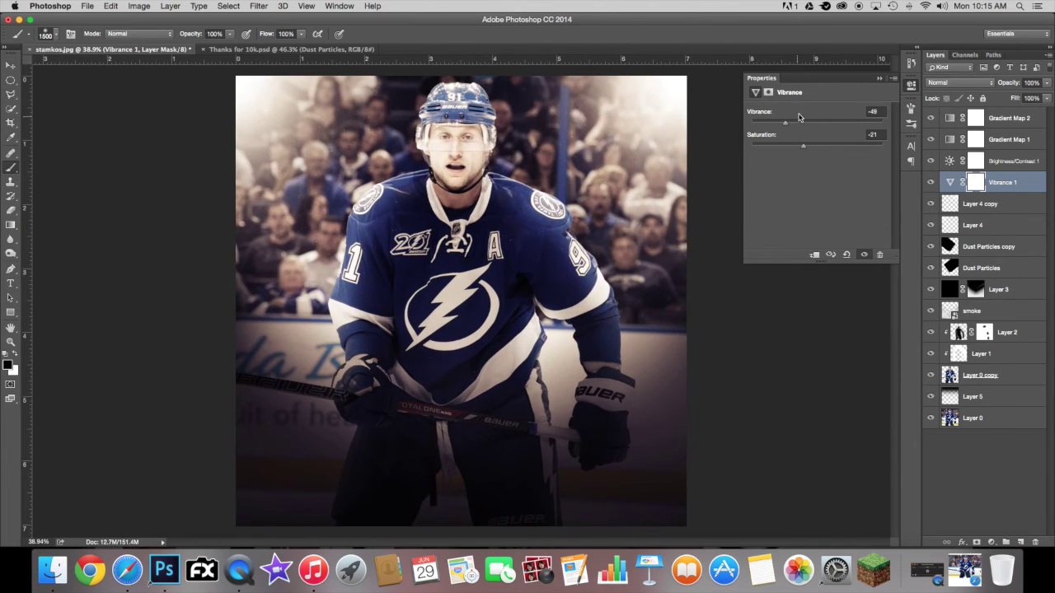
Reduce the adjustment layer's vibrance further to -55 and check the jersey up close.
left_click_drag(784, 125, 781, 126)
scroll(409, 347, "down", 2)
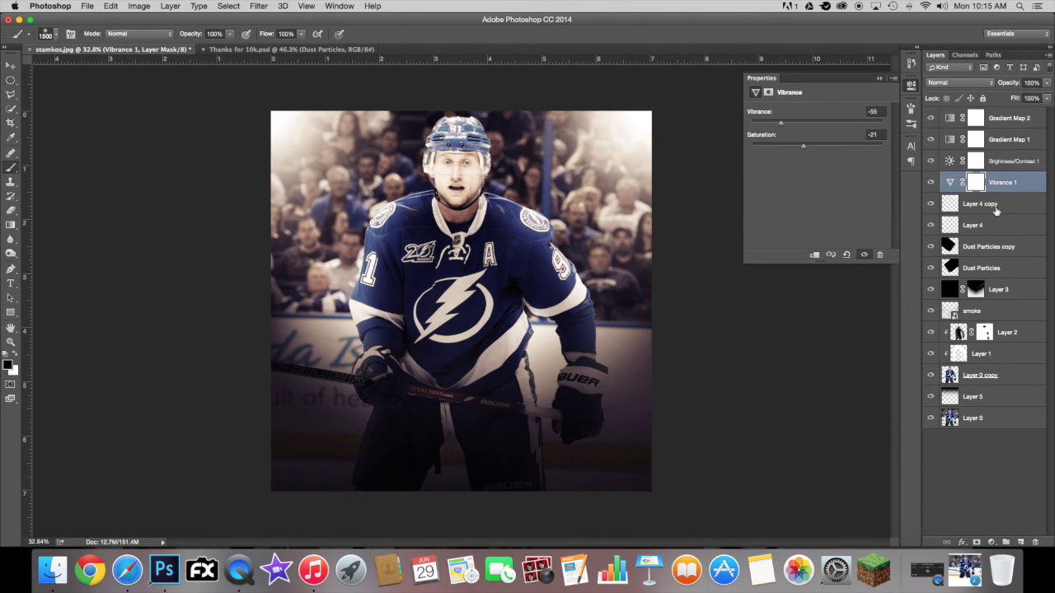
scroll(428, 239, "up", 5)
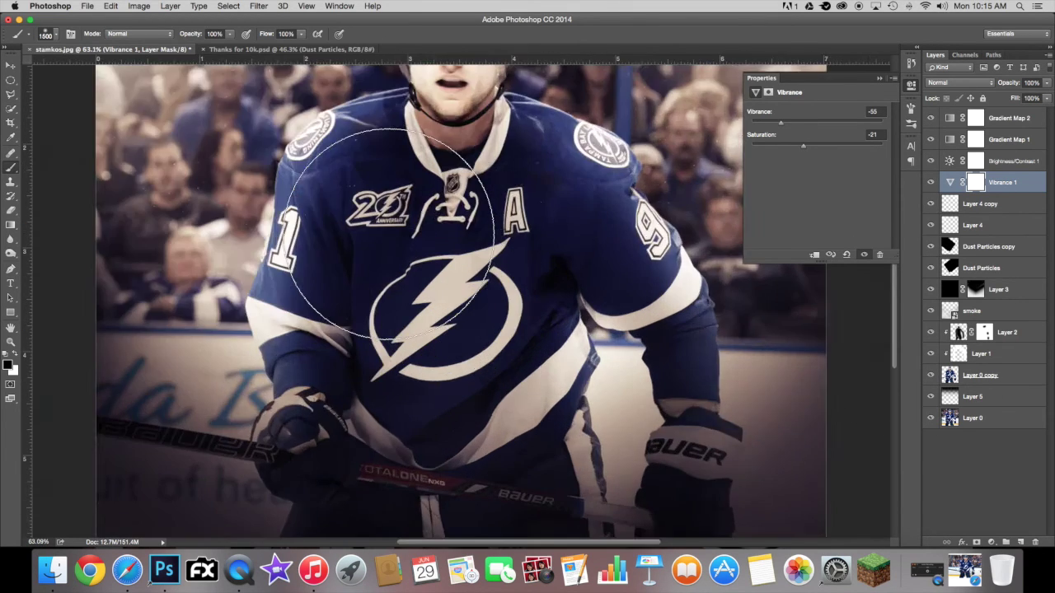
Add the white text "NG" in 72 pt Gotham Book above Layer 4 copy, near the image's lower-left area.
scroll(389, 235, "down", 4)
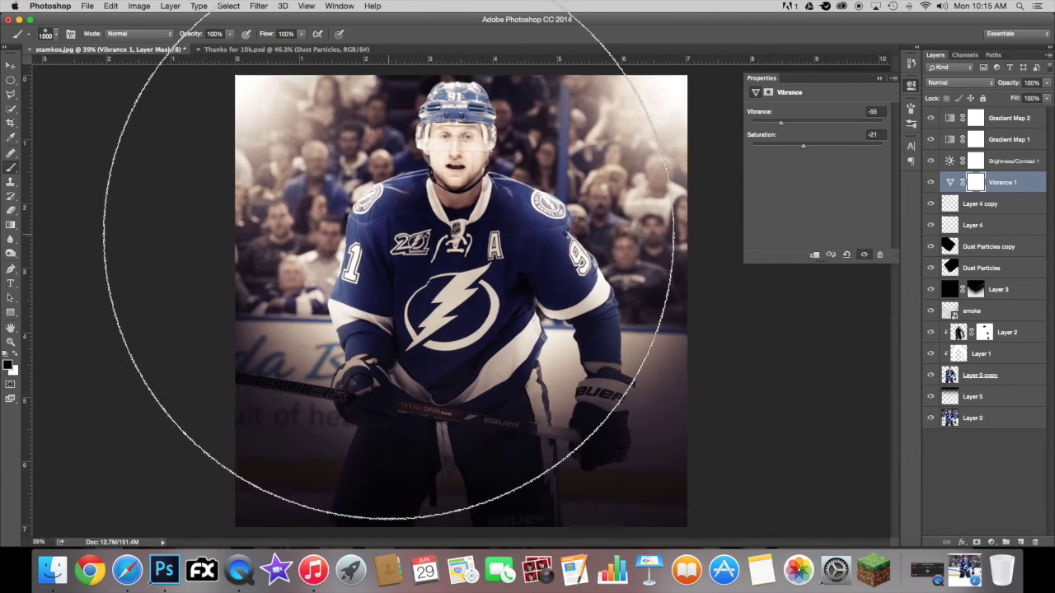
scroll(389, 233, "up", 1)
left_click(1010, 204)
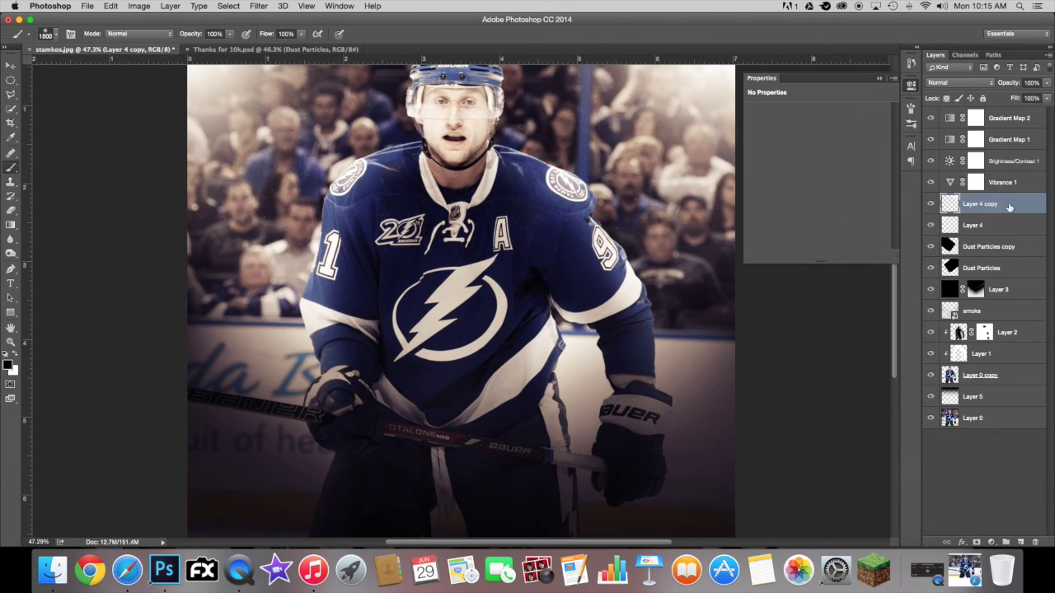
left_click(8, 283)
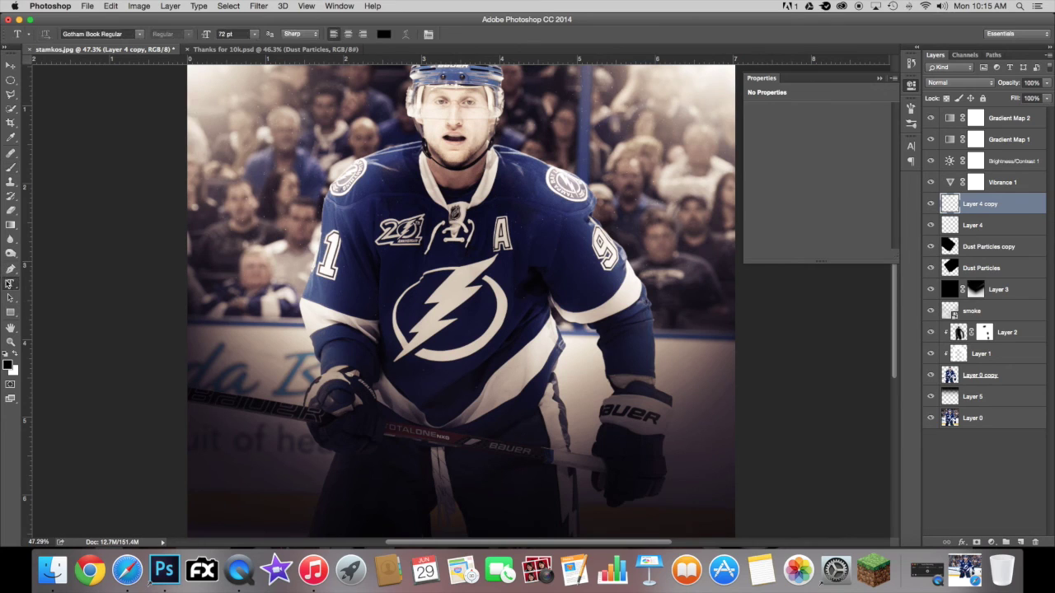
left_click(16, 355)
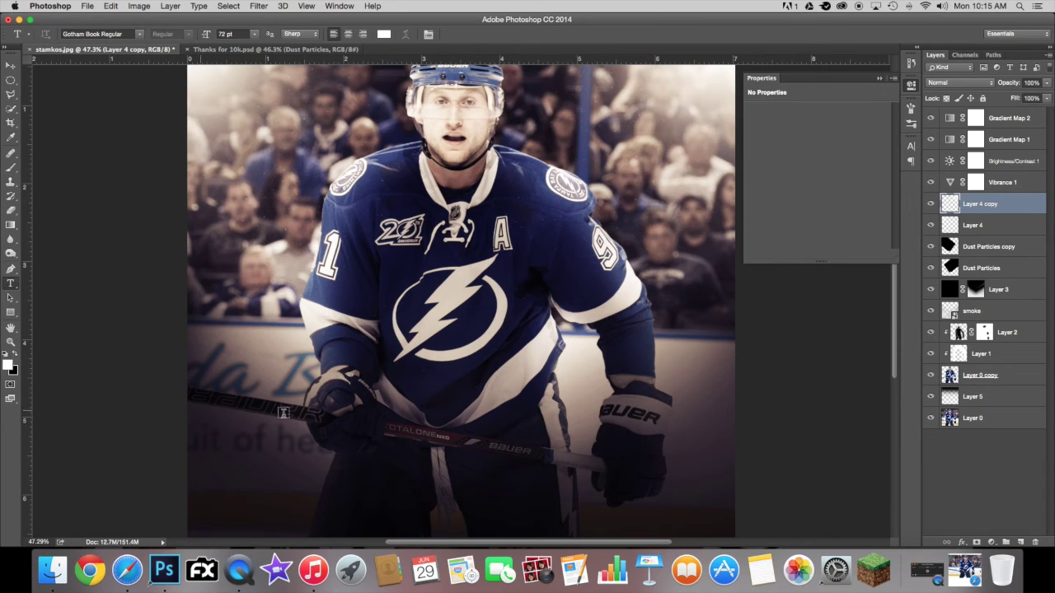
left_click(220, 490)
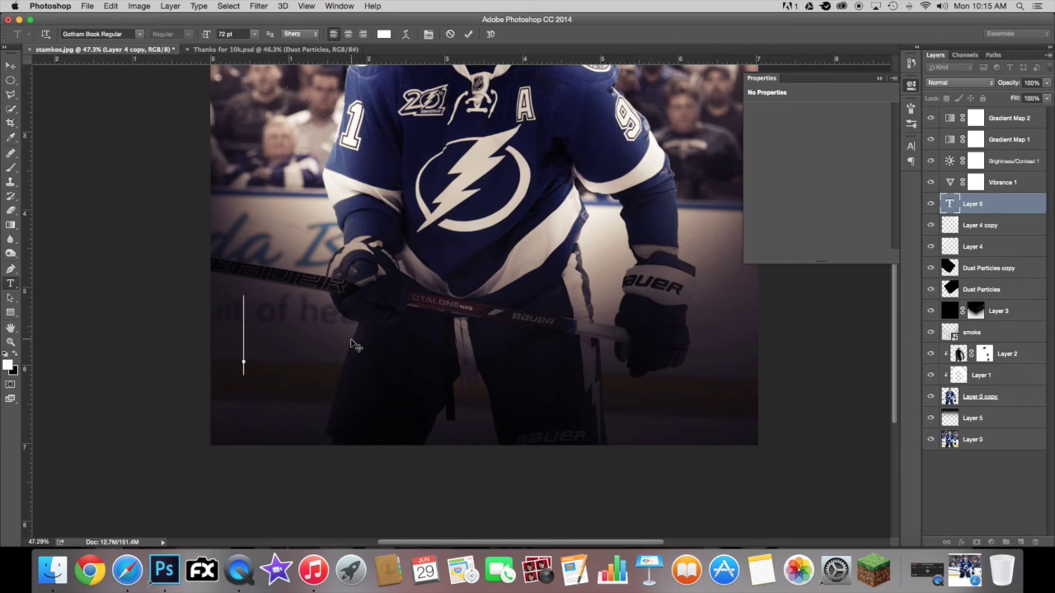
type("NG")
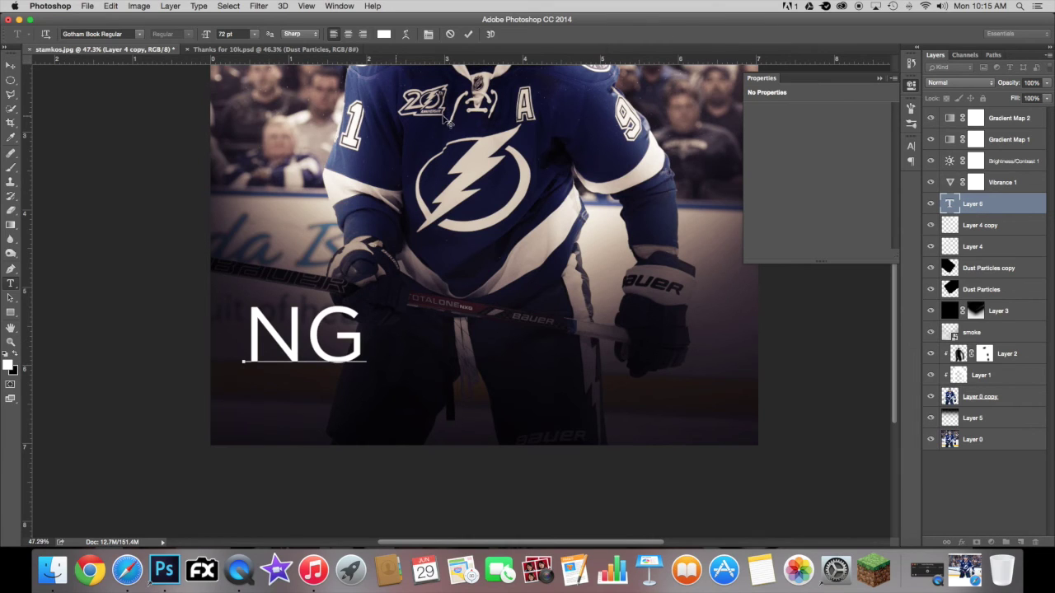
left_click(468, 33)
Scale the NG text to about 12.66% and place it just below the player's gloved hand on the stick.
left_click(10, 65)
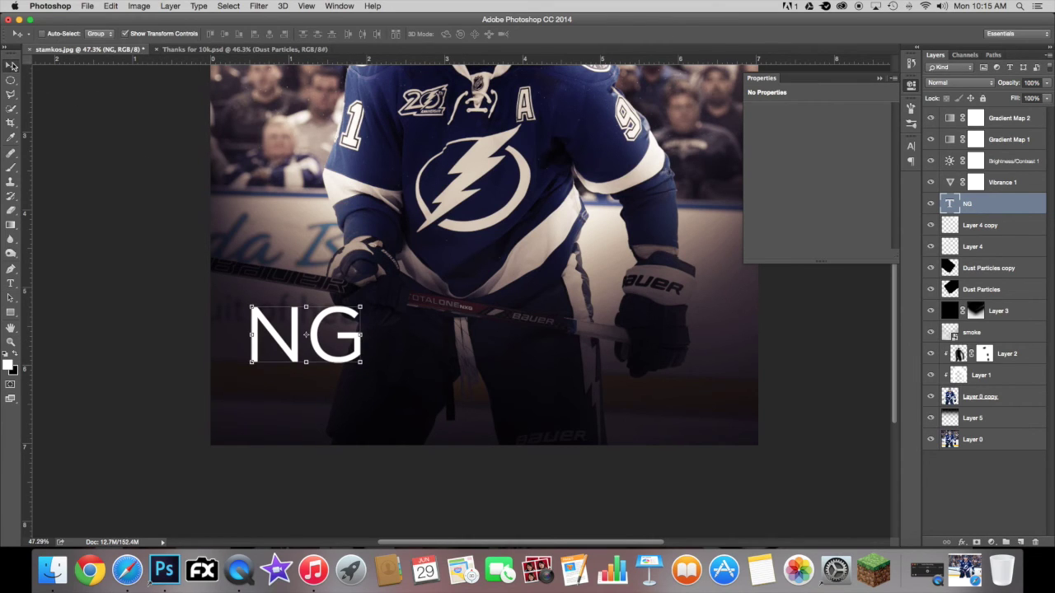
key("super+t")
left_click_drag(363, 312, 264, 412)
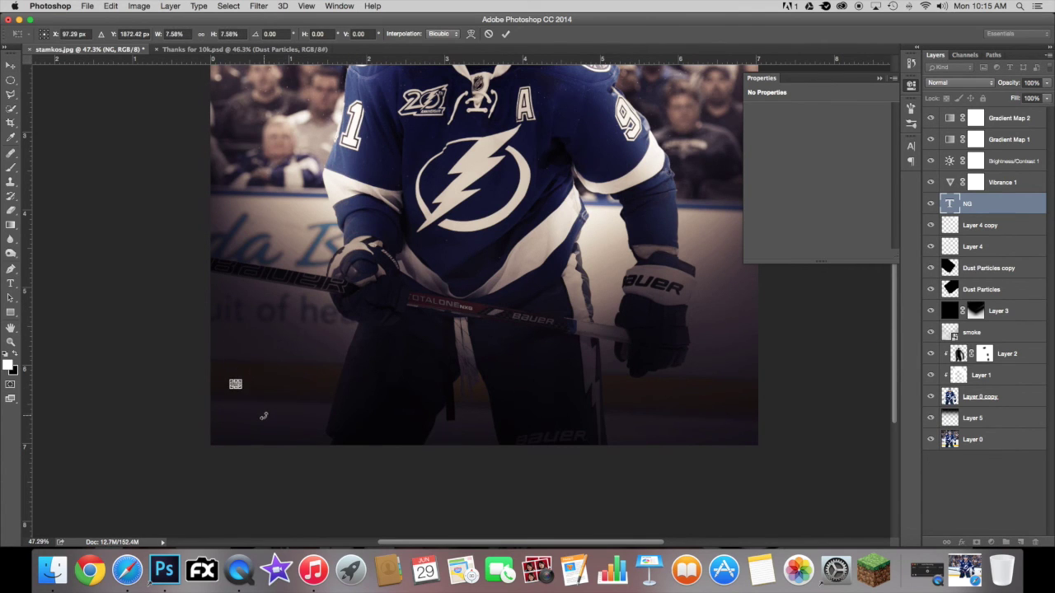
scroll(264, 413, "up", 5)
left_click_drag(136, 330, 415, 227)
scroll(415, 239, "down", 5)
scroll(415, 256, "down", 3)
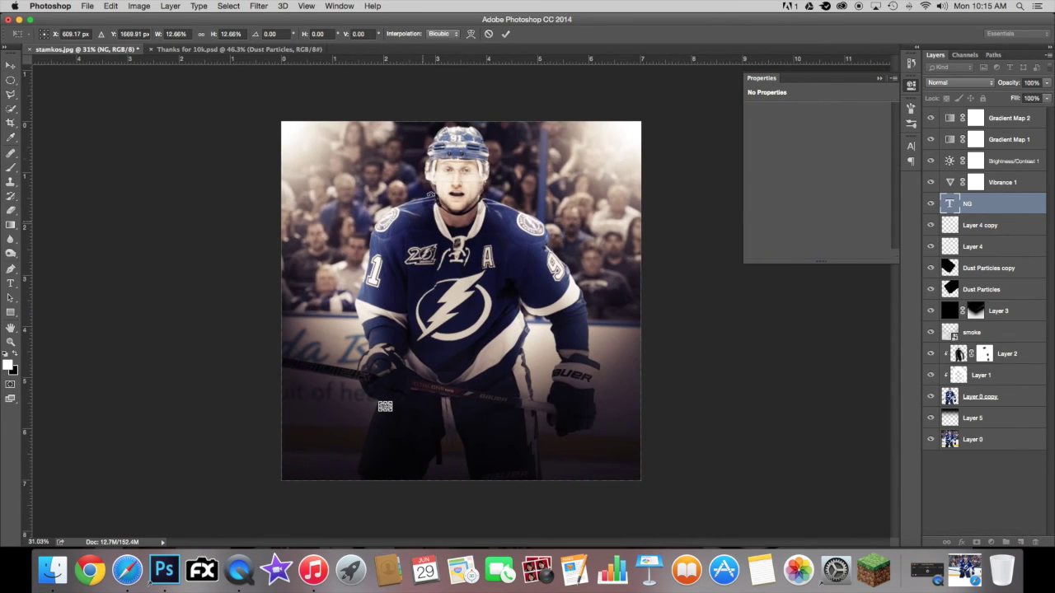
left_click(505, 33)
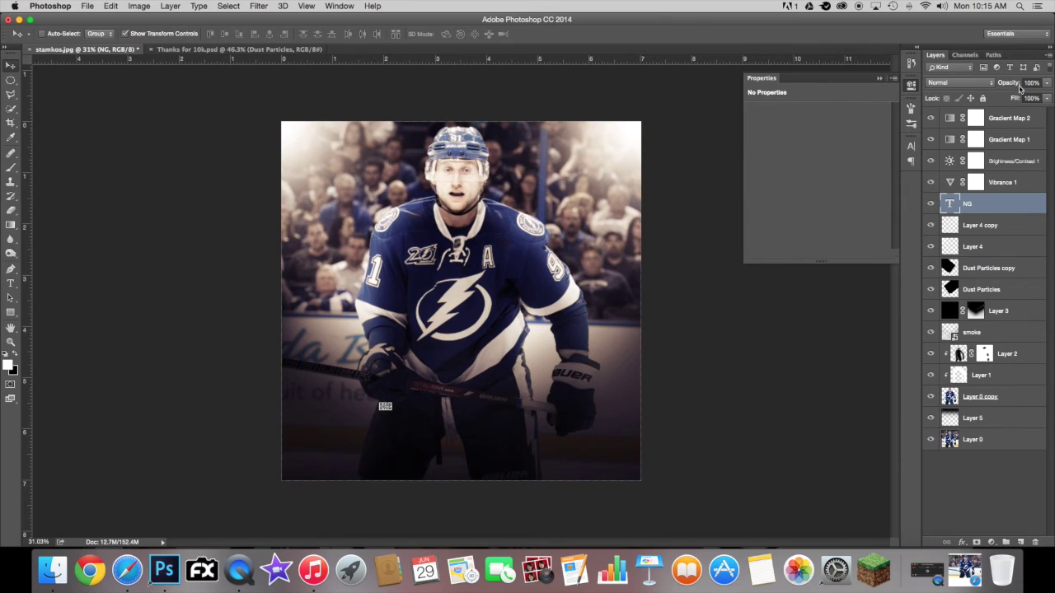
Lower the NG text layer's opacity to make it a subtle watermark, and make Layer 0 the active layer.
left_click_drag(1017, 85, 985, 110)
left_click(975, 439)
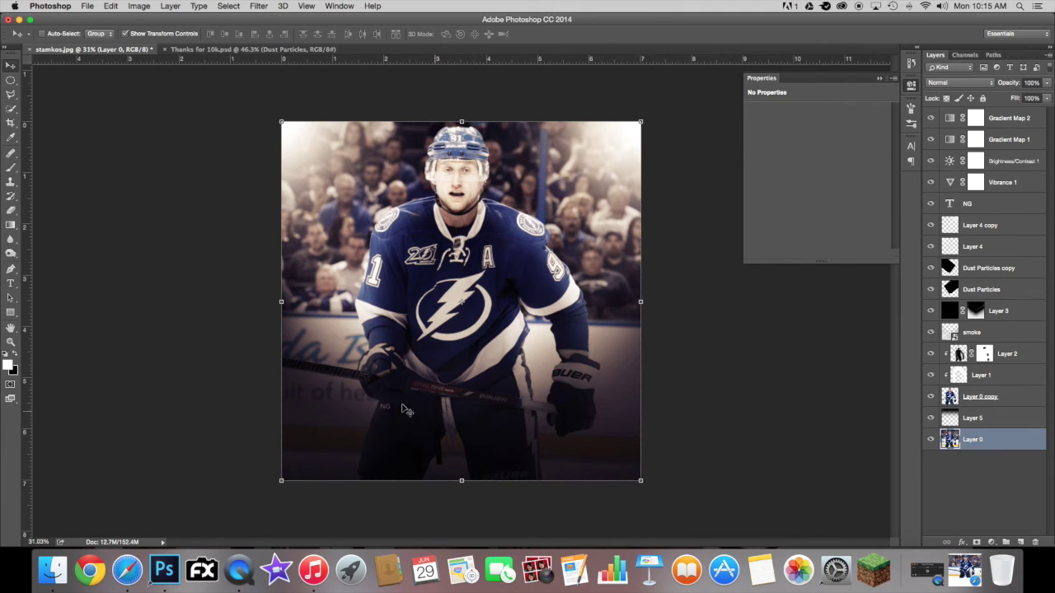
scroll(418, 361, "up", 2)
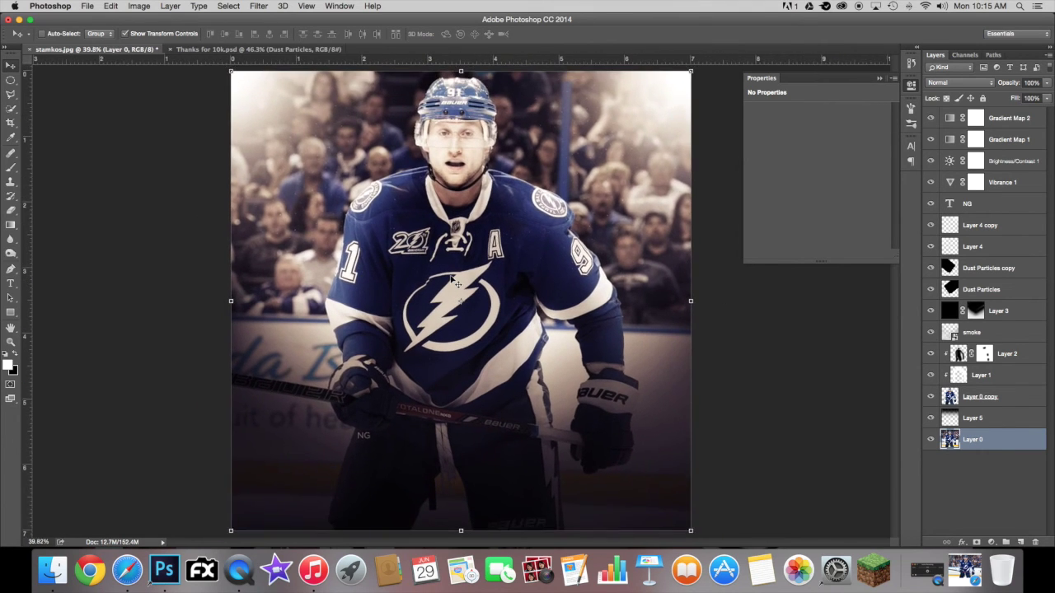
left_click(879, 78)
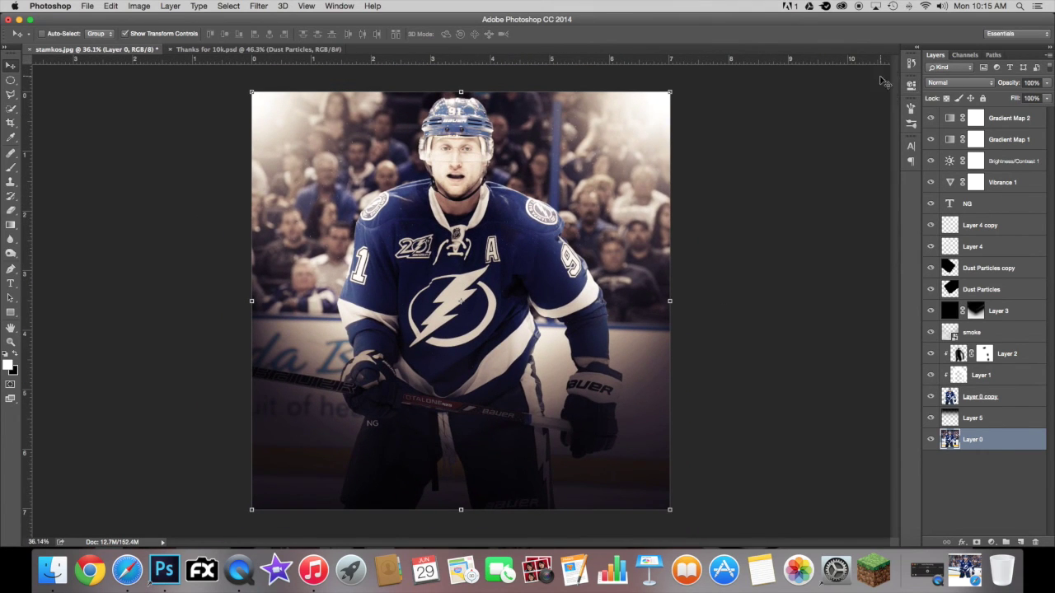
Start saving the document under a new name in Photoshop format, naming the file "Stamkos Retouch".
left_click(87, 6)
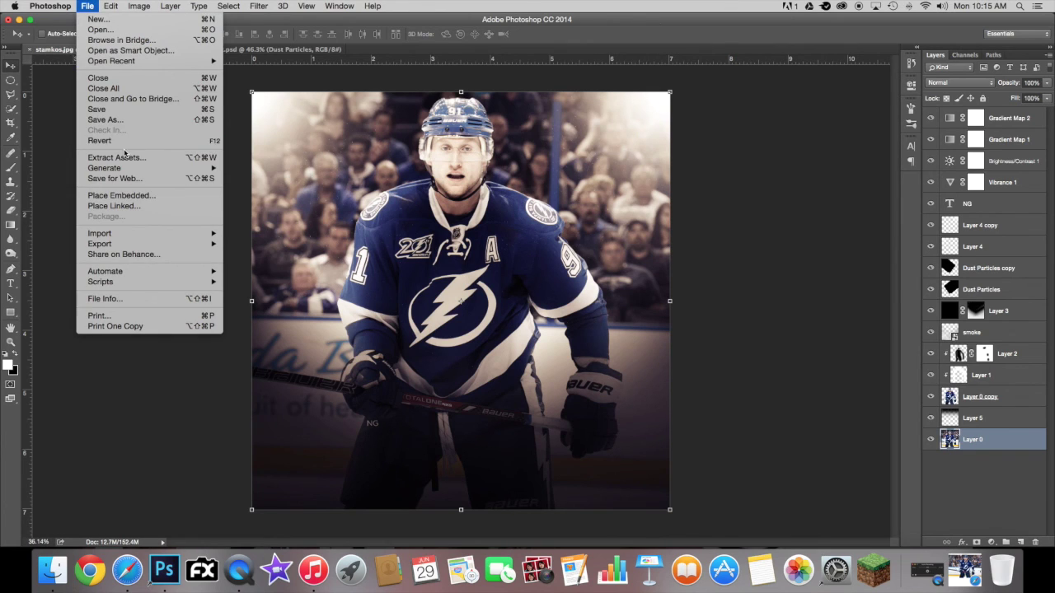
left_click(129, 121)
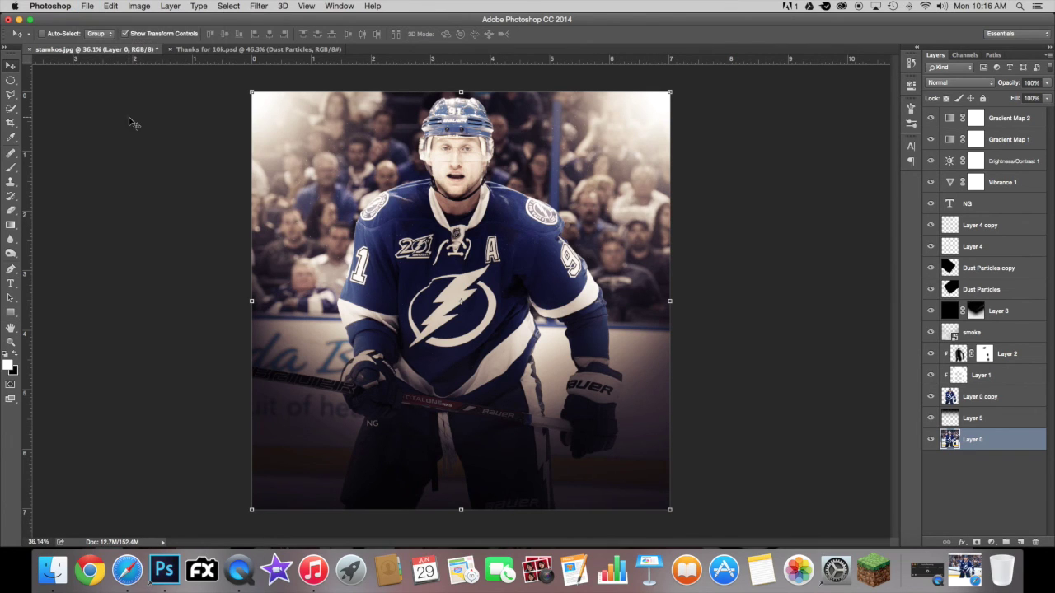
key("Right")
type("RETOUCH")
key("BackSpace")
key("BackSpace")
key("BackSpace")
key("BackSpace")
key("BackSpace")
key("BackSpace")
key("BackSpace")
key("BackSpace")
key("BackSpace")
key("BackSpace")
key("BackSpace")
key("BackSpace")
key("BackSpace")
key("BackSpace")
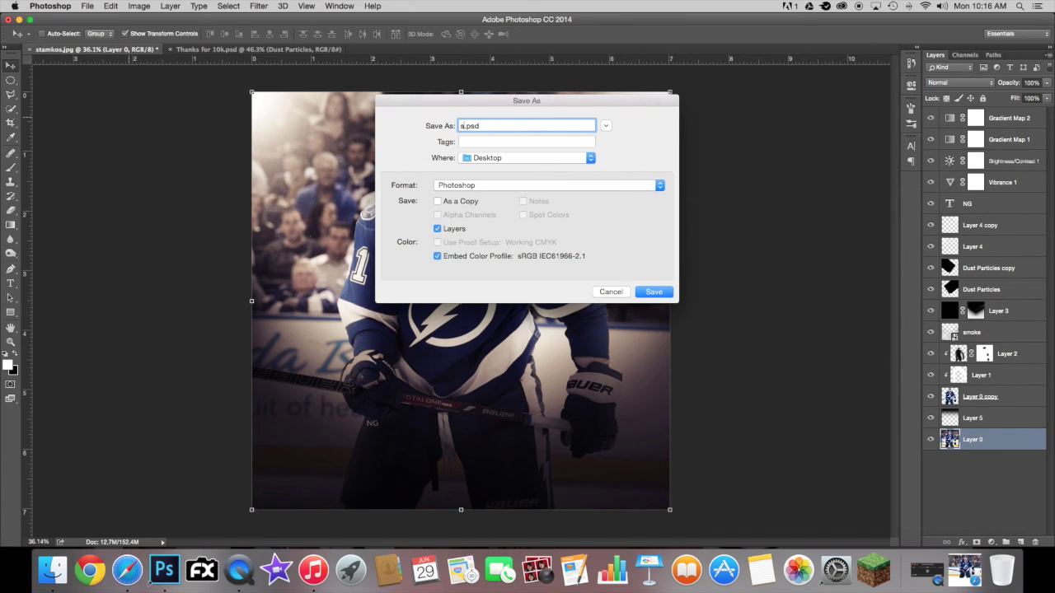
type("Stamkos Retouch")
Save the PSD in the editing folder with Maximize Compatibility enabled.
left_click(545, 157)
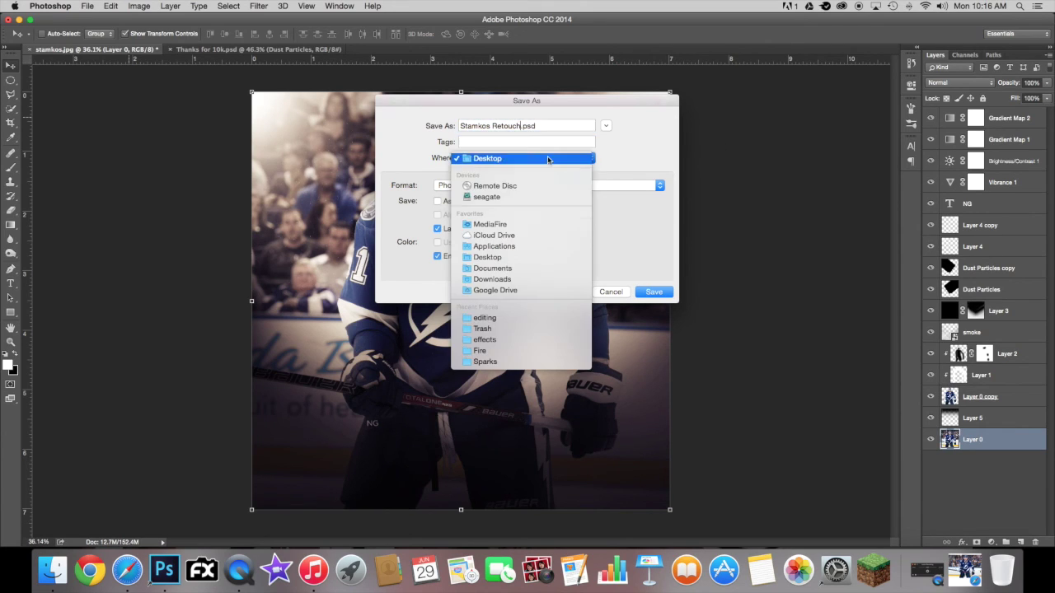
left_click(514, 318)
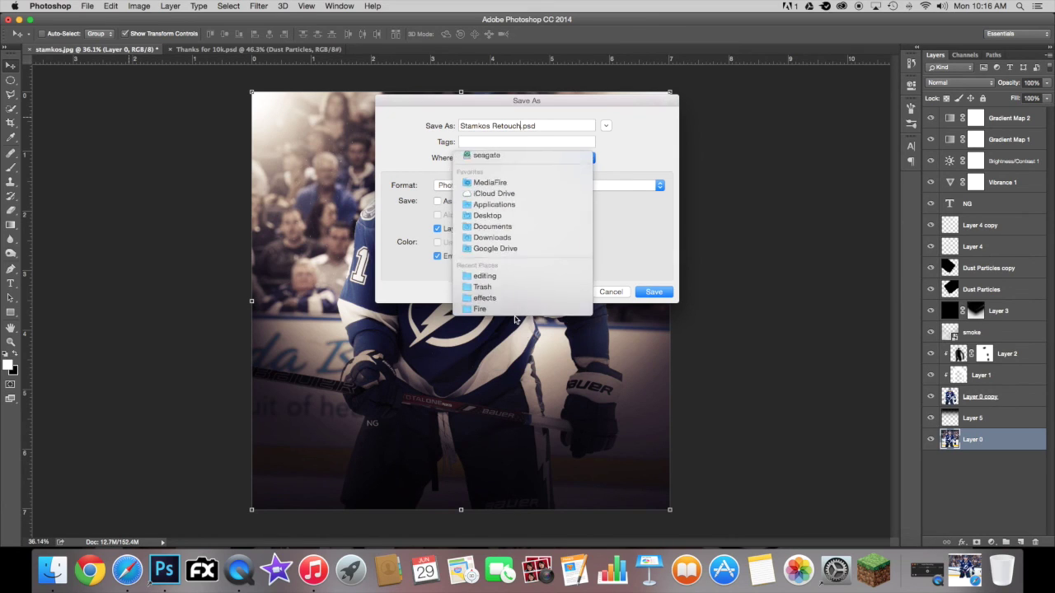
left_click(652, 292)
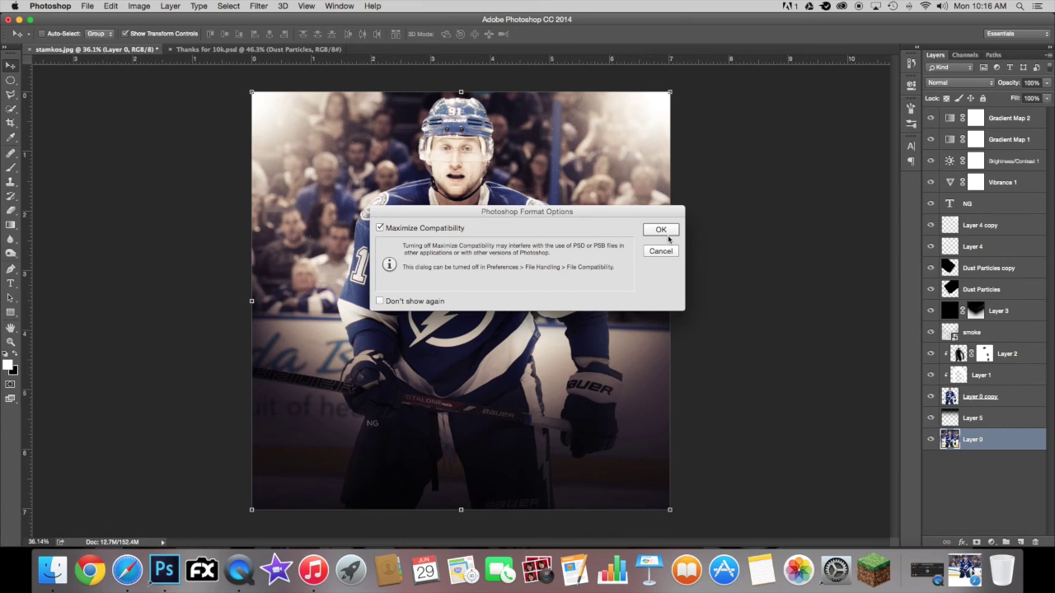
left_click(661, 230)
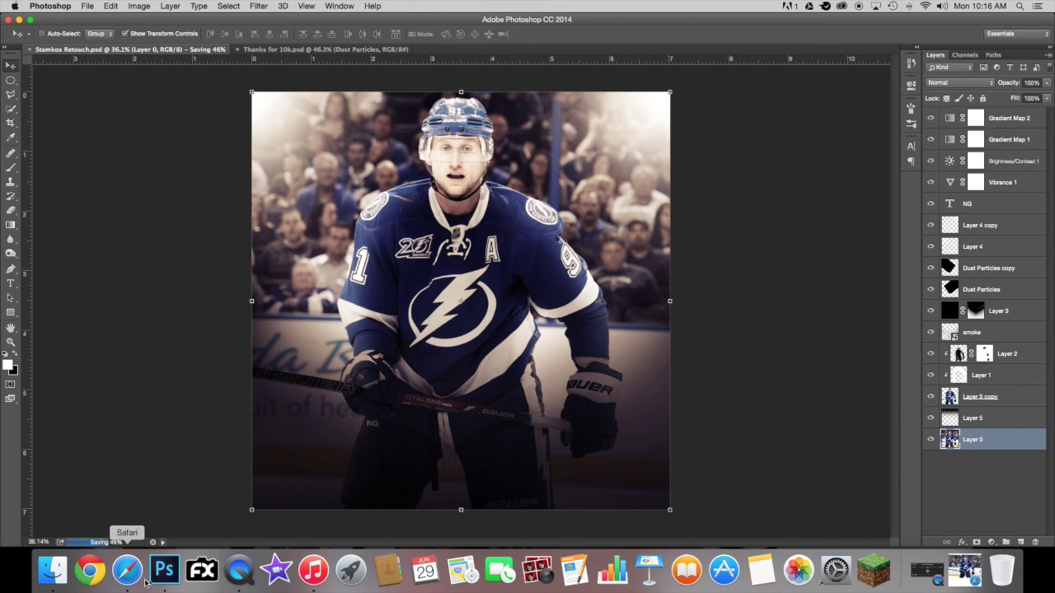
Save a JPEG version of Stamkos Retouch in the editing folder at Maximum quality 11, Baseline Optimized.
left_click(87, 6)
left_click(118, 120)
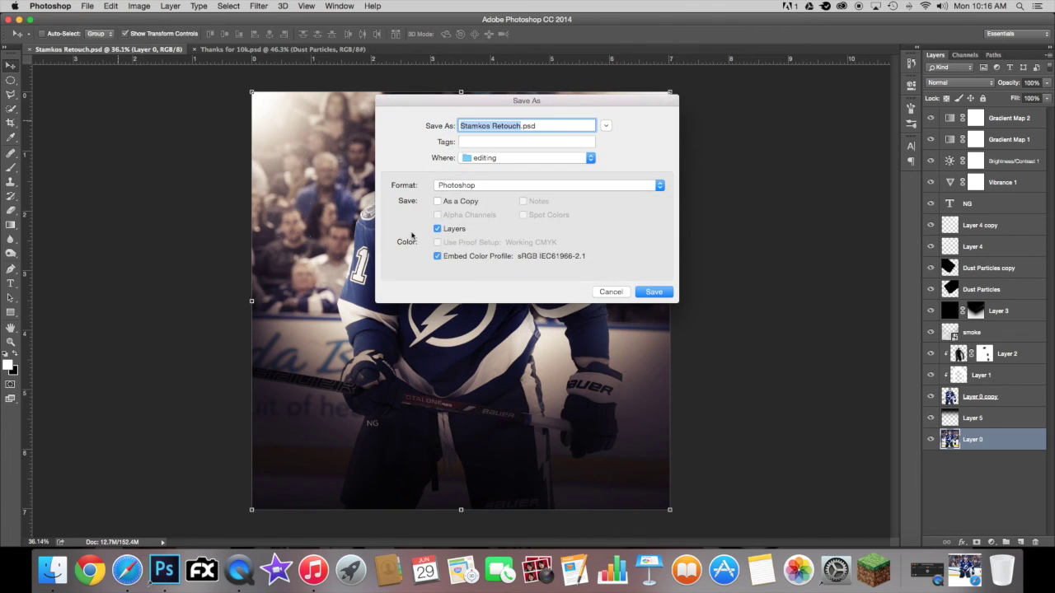
left_click(458, 185)
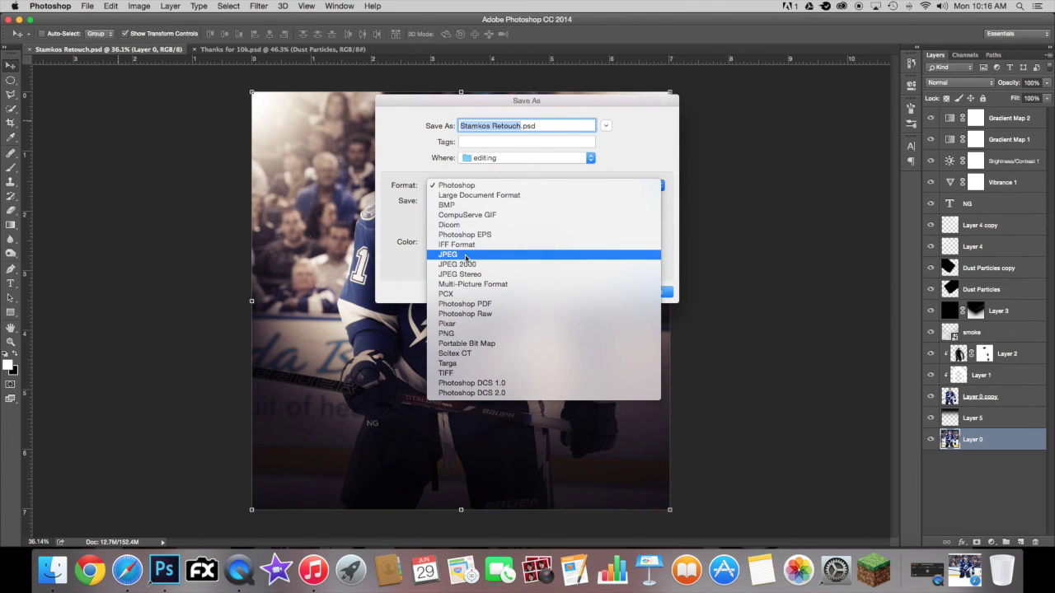
left_click(462, 222)
left_click(667, 295)
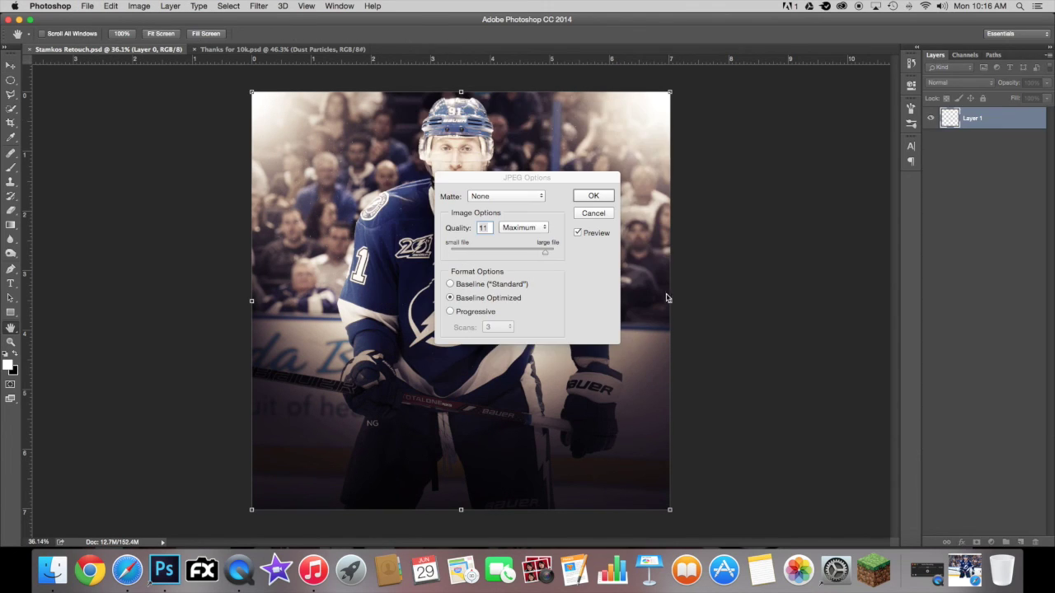
left_click(528, 229)
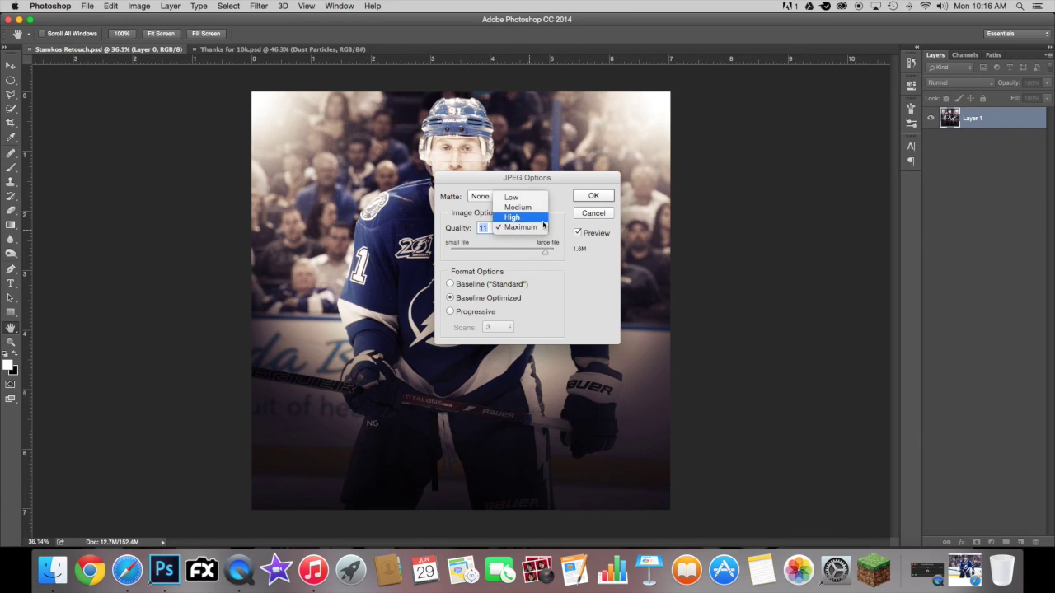
left_click(527, 228)
left_click(593, 196)
key("v")
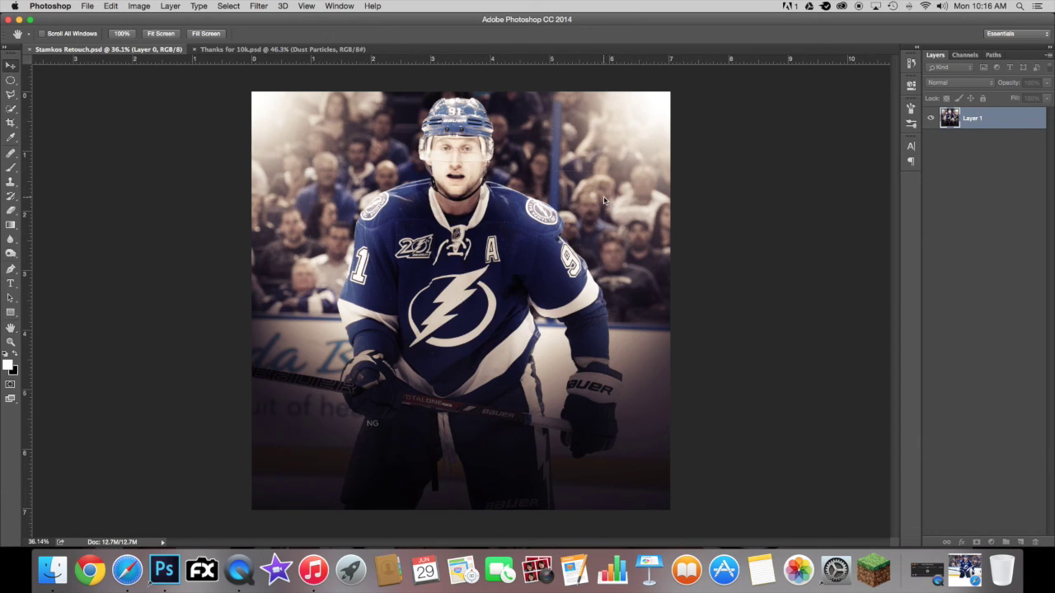
key("super+z")
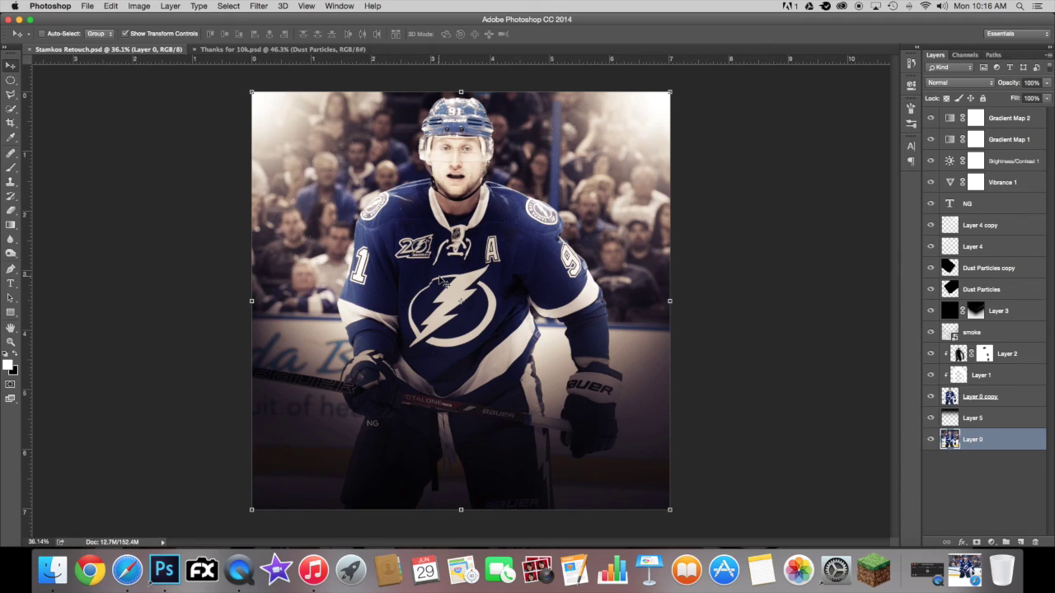